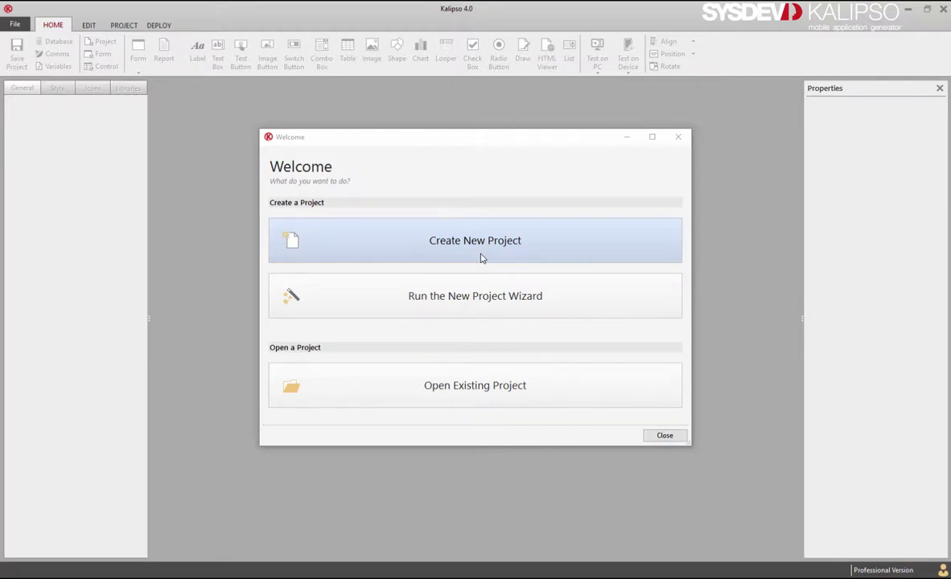
Start a new project named Looper_Demo001 and choose the K_SimpleBlue theme.
{"action": "left_click", "coordinate": [460, 241]}
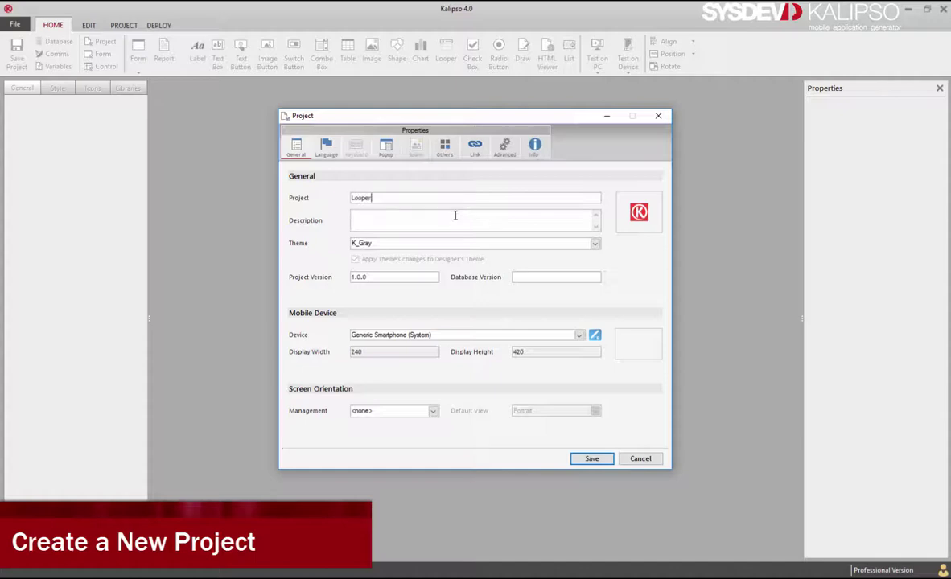
{"action": "type", "text": "Looper_Demo001"}
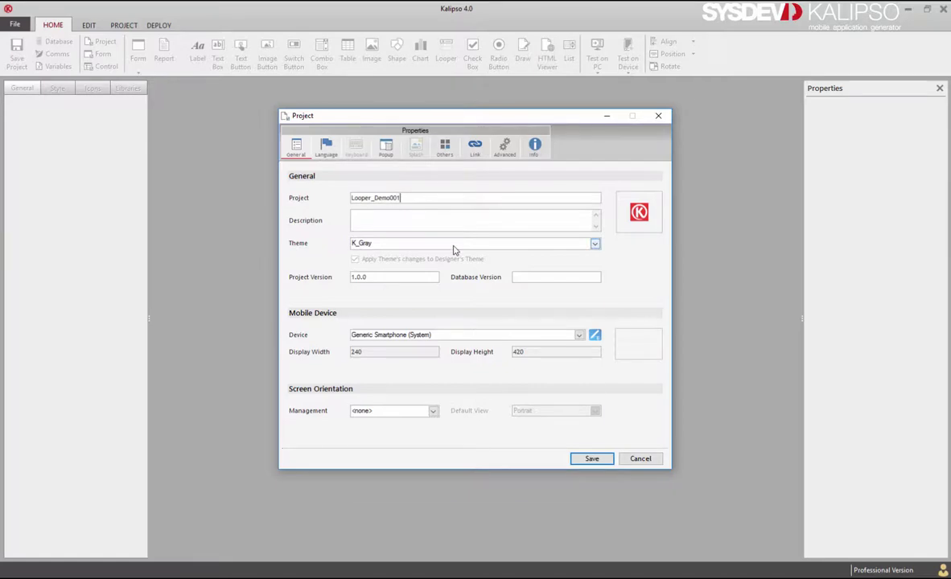
{"action": "left_click", "coordinate": [452, 243]}
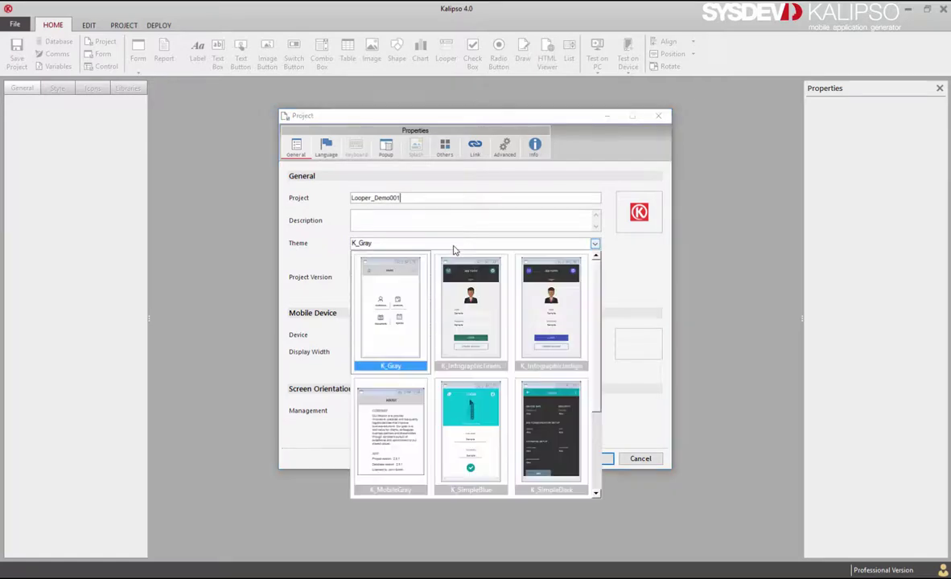
{"action": "left_click", "coordinate": [469, 418]}
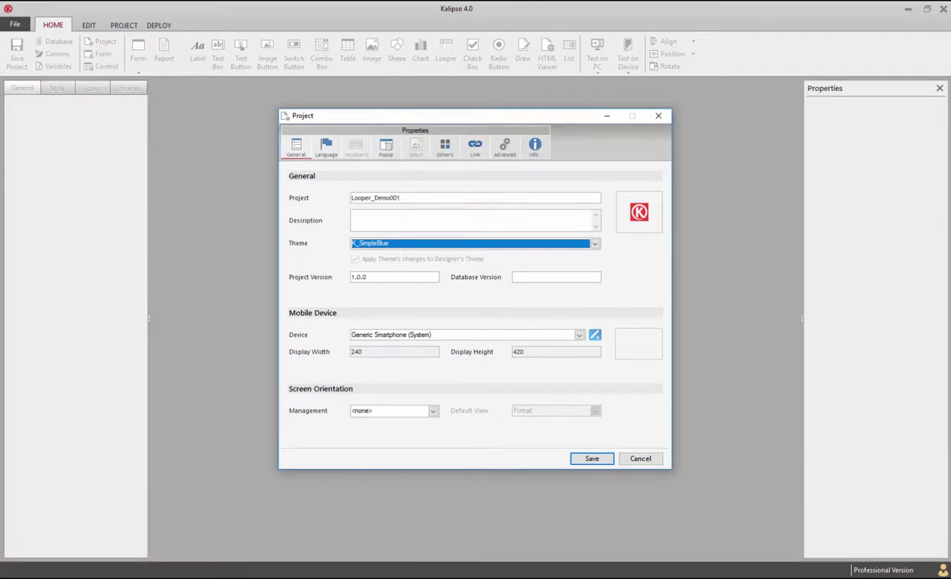
Save the project in a new Desktop folder named Looper_Demo001 and finish creating it.
{"action": "left_click", "coordinate": [591, 458]}
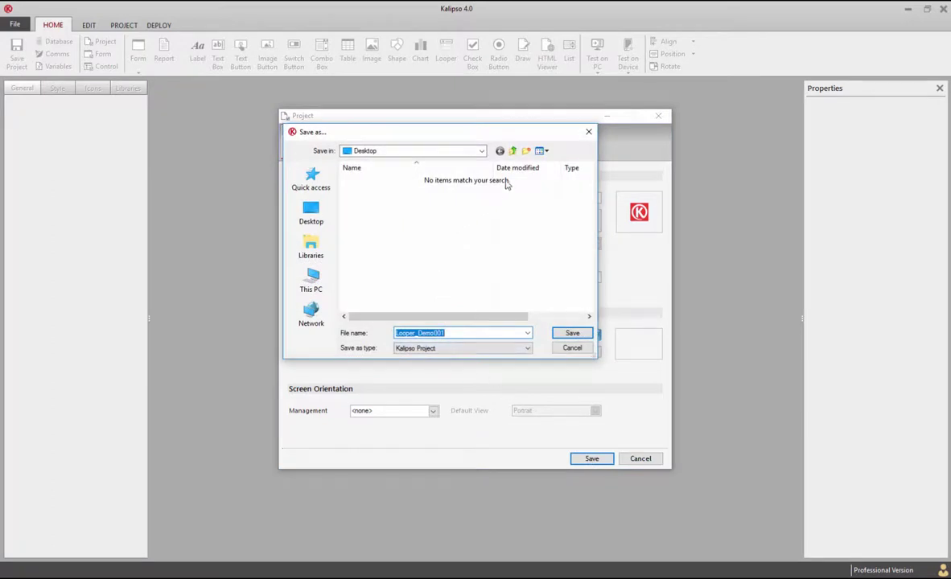
{"action": "left_click", "coordinate": [526, 151]}
{"action": "type", "text": "Looper_Demo001"}
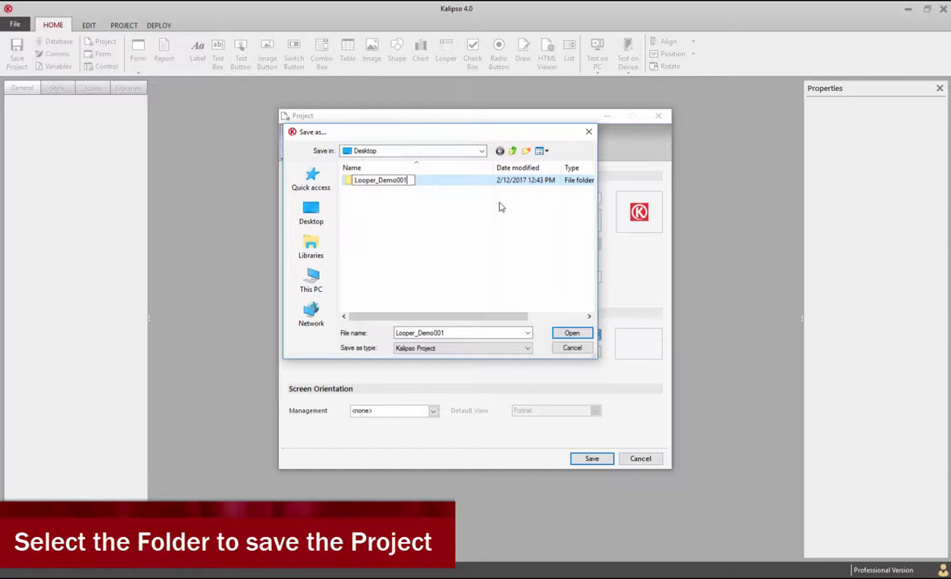
{"action": "key", "text": "Return"}
{"action": "key", "text": "Return"}
{"action": "left_click", "coordinate": [571, 333]}
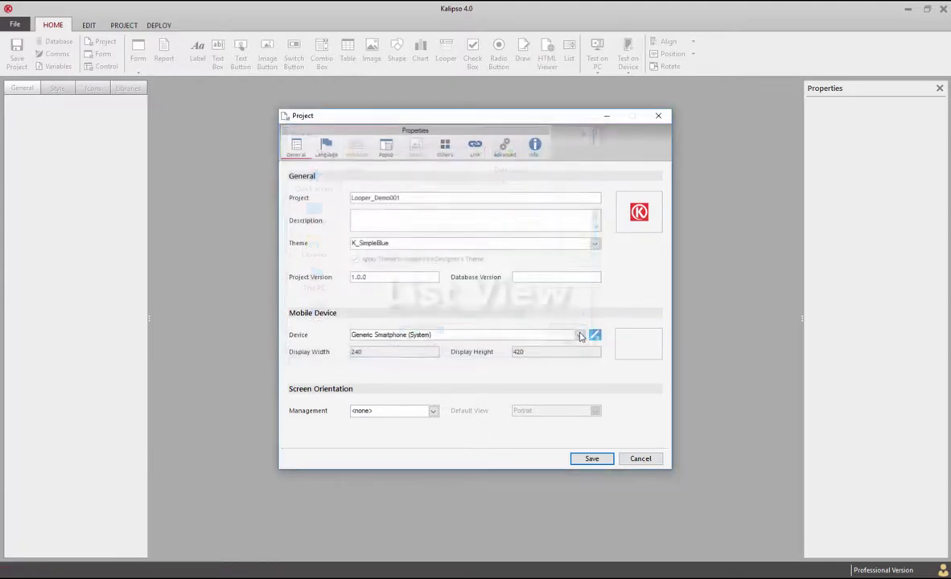
{"action": "left_click", "coordinate": [591, 459]}
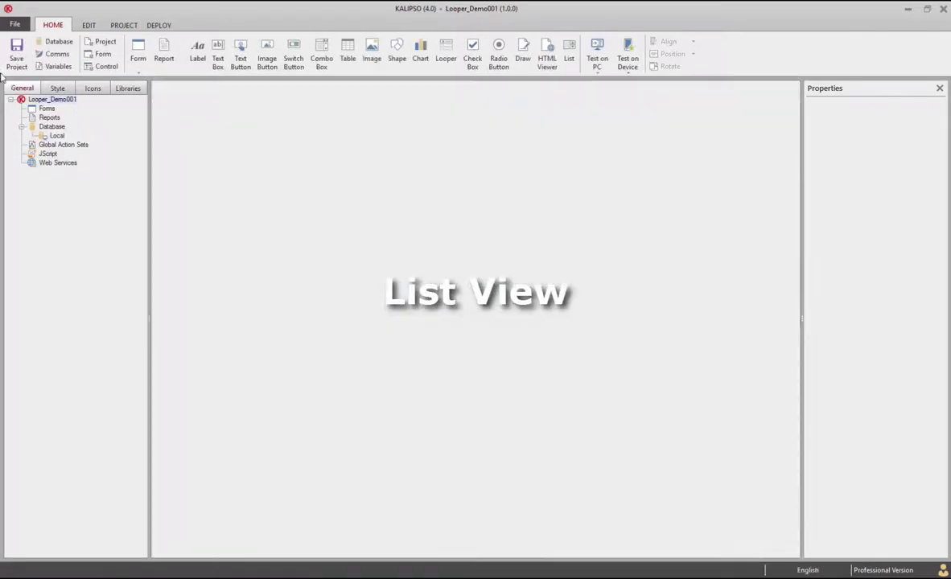
Create a form from the theme's ListView template.
{"action": "left_click", "coordinate": [56, 89]}
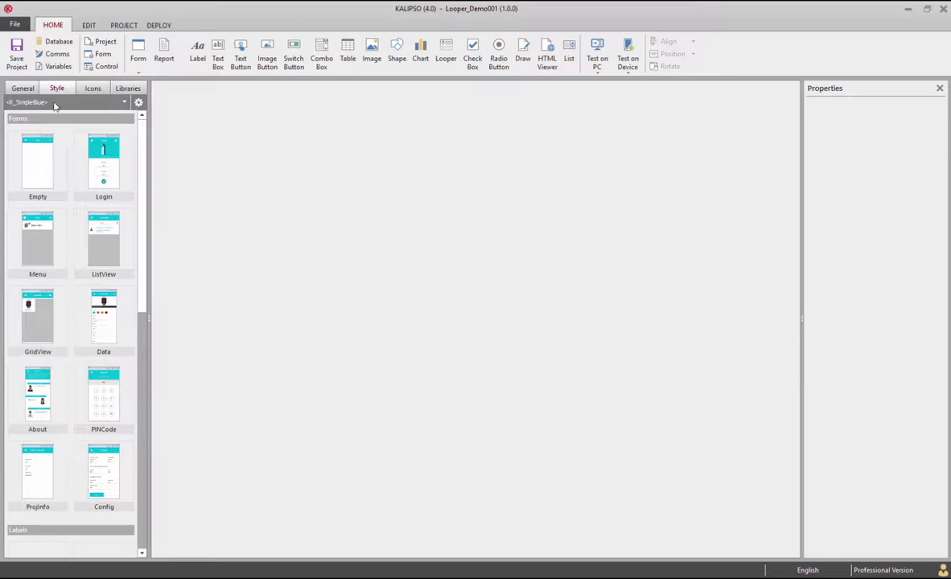
{"action": "double_click", "coordinate": [101, 234]}
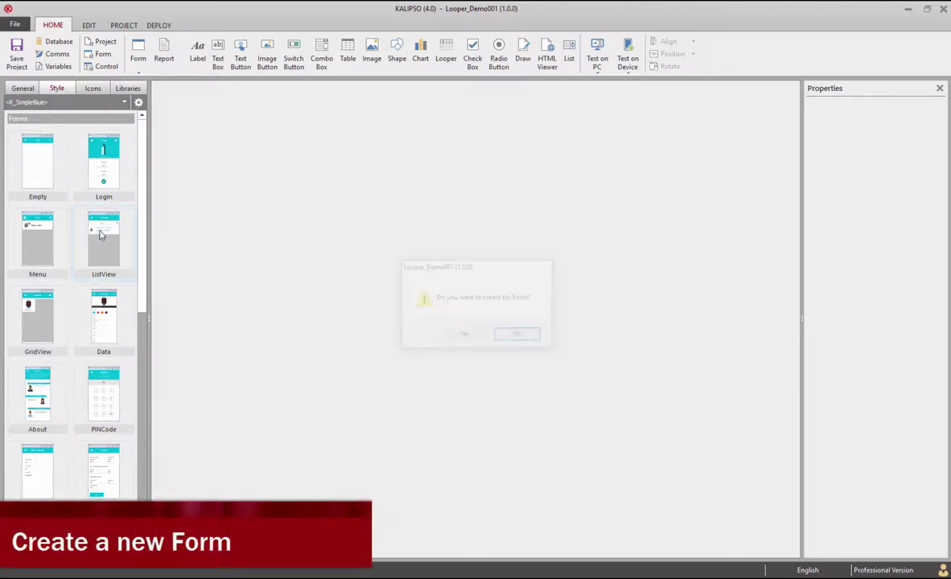
{"action": "left_click", "coordinate": [462, 333]}
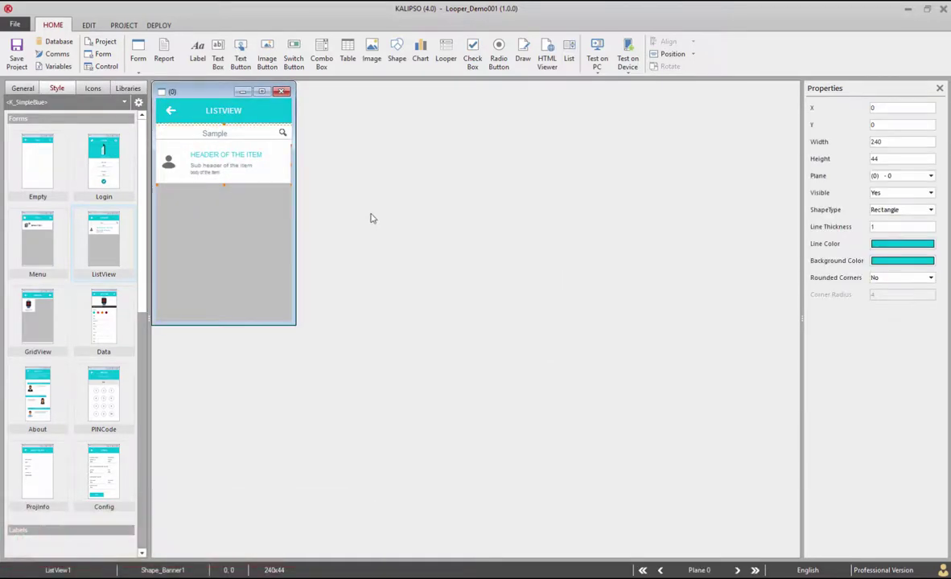
Add a Close Form action to the click event of the back arrow image in the form's banner.
{"action": "left_click", "coordinate": [171, 111]}
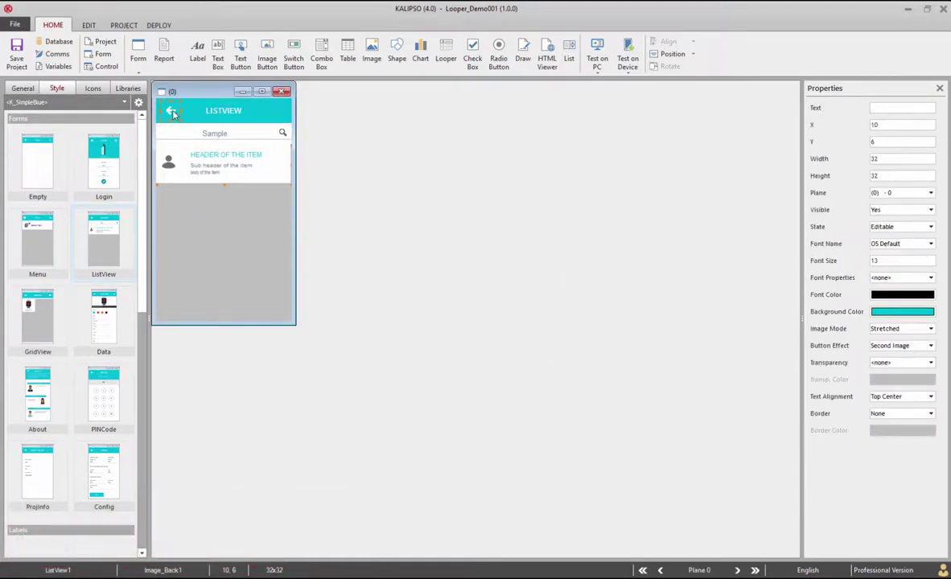
{"action": "double_click", "coordinate": [171, 111]}
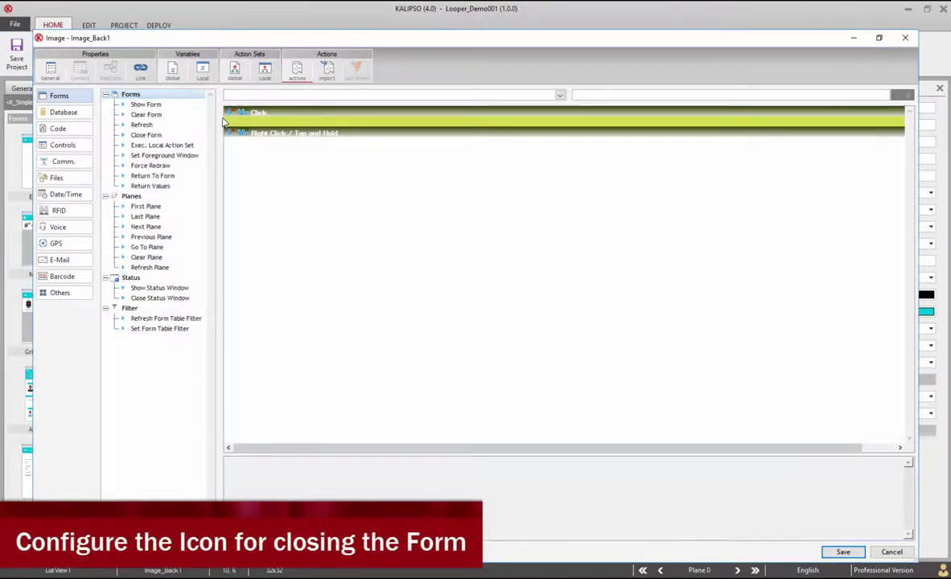
{"action": "type", "text": "Close "}
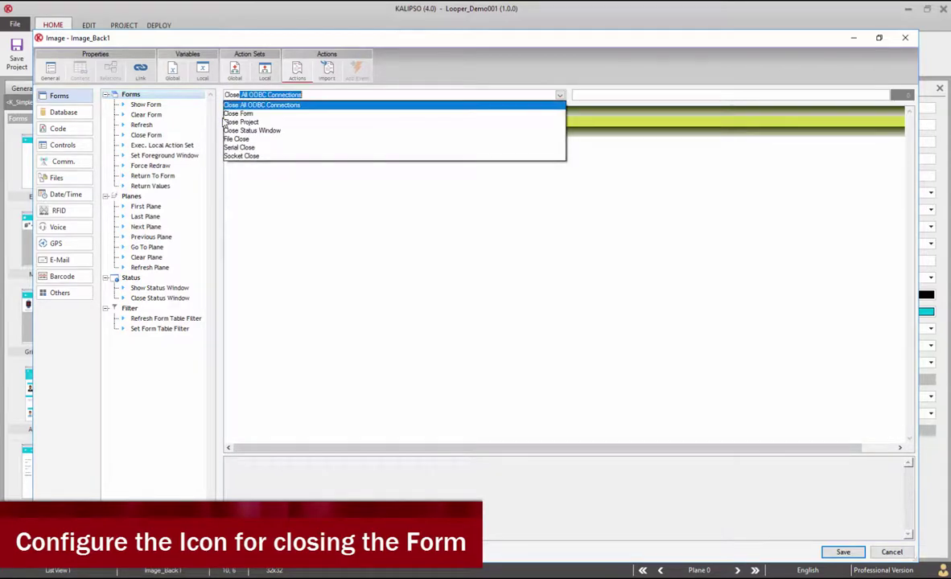
{"action": "type", "text": "Form"}
{"action": "key", "text": "Return"}
{"action": "key", "text": "Return"}
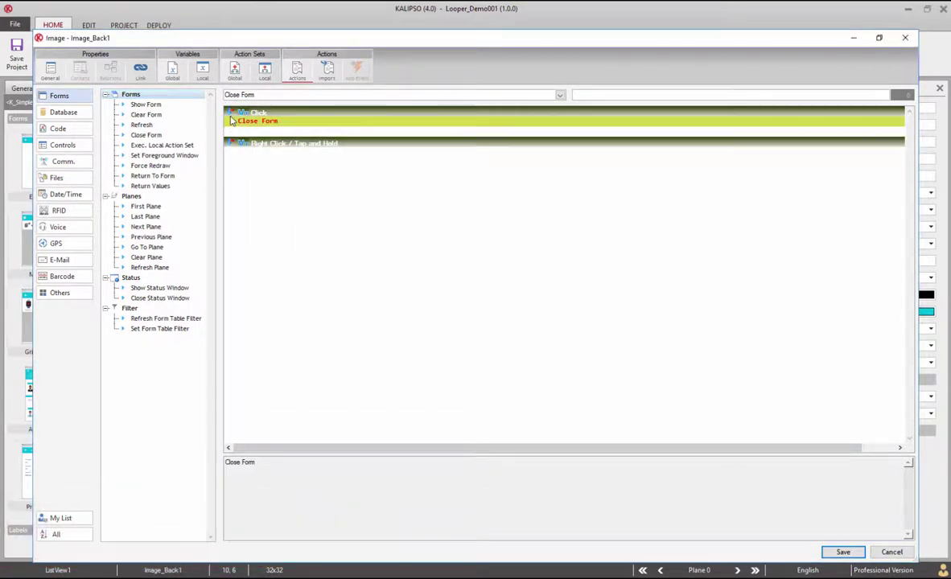
{"action": "key", "text": "Return"}
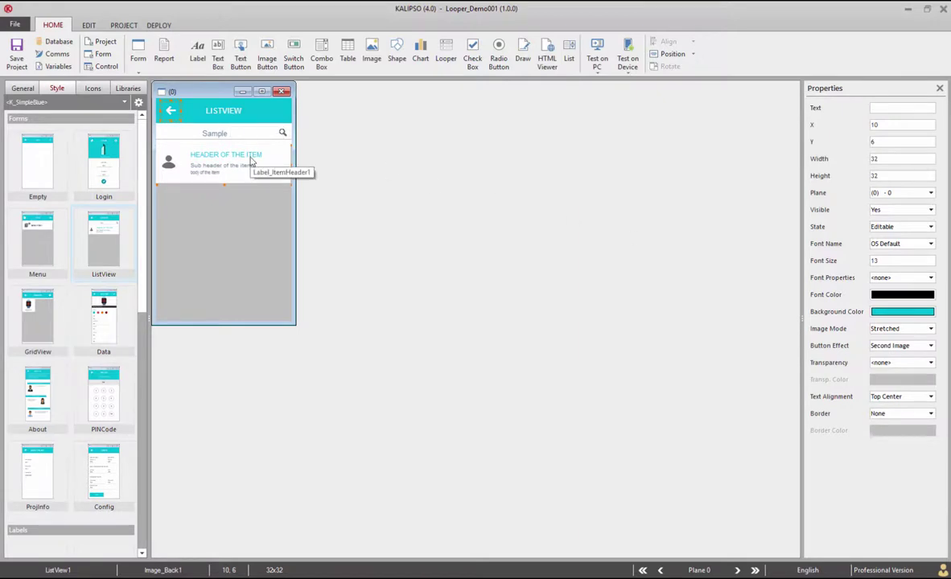
Delete the search input and the magnifier image below the form's banner.
{"action": "left_click", "coordinate": [217, 133]}
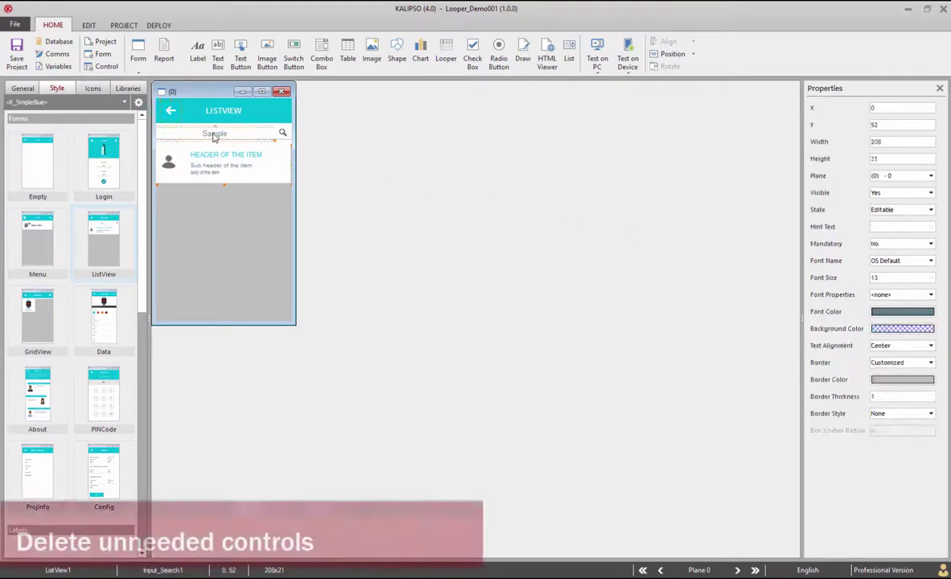
{"action": "left_click", "coordinate": [283, 135]}
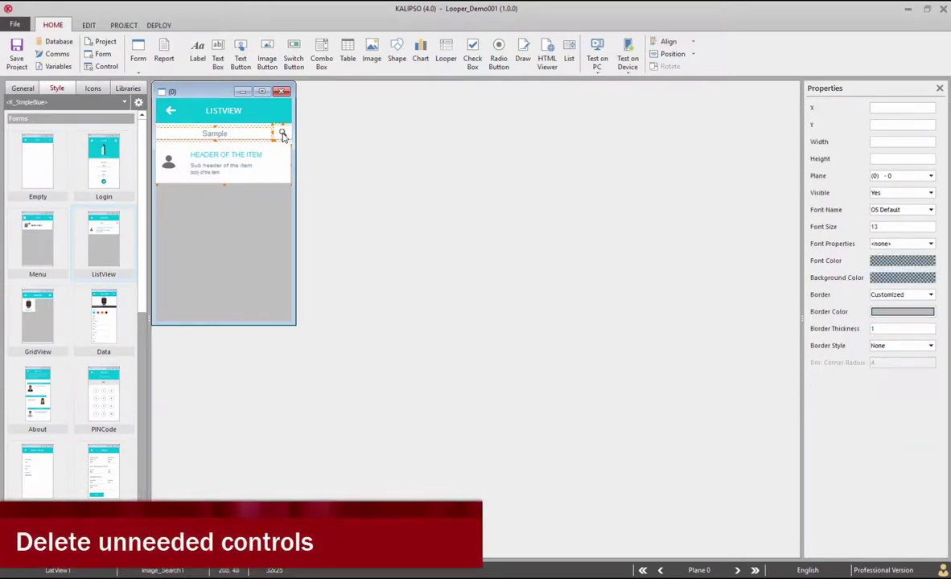
{"action": "key", "text": "Delete"}
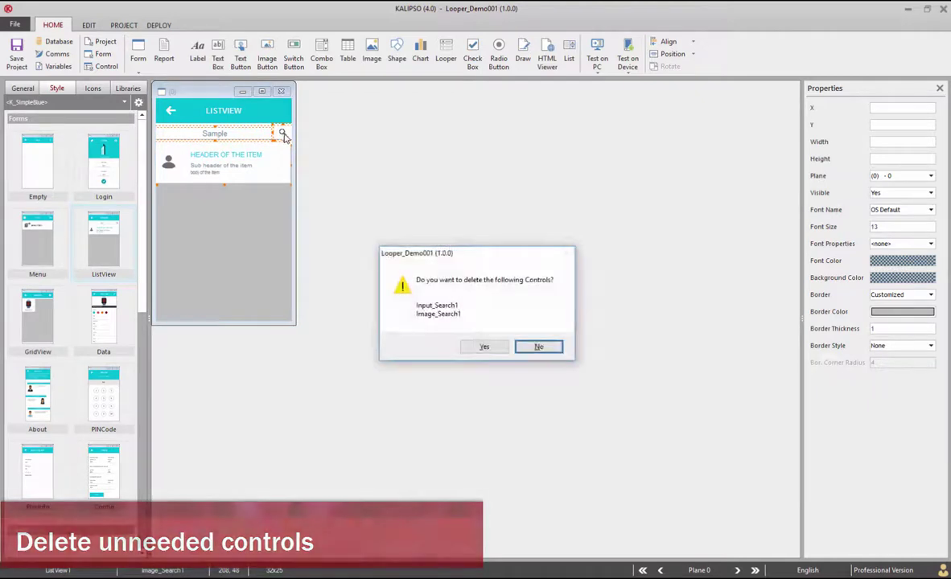
{"action": "left_click", "coordinate": [484, 346]}
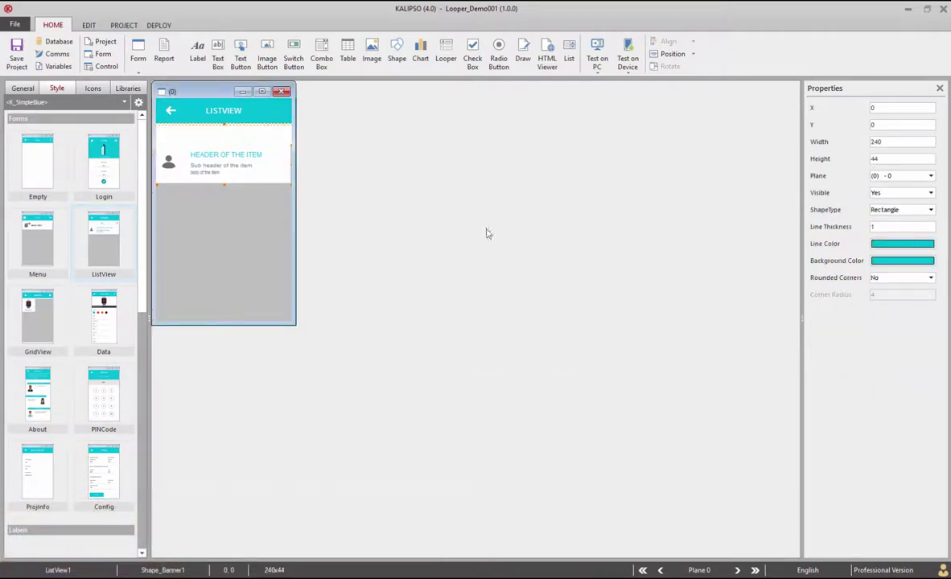
Add a label with the text Countries between the banner and the looper's item.
{"action": "left_click", "coordinate": [197, 53]}
{"action": "left_click", "coordinate": [184, 131]}
{"action": "left_click", "coordinate": [257, 159]}
{"action": "type", "text": "Countries"}
{"action": "key", "text": "Return"}
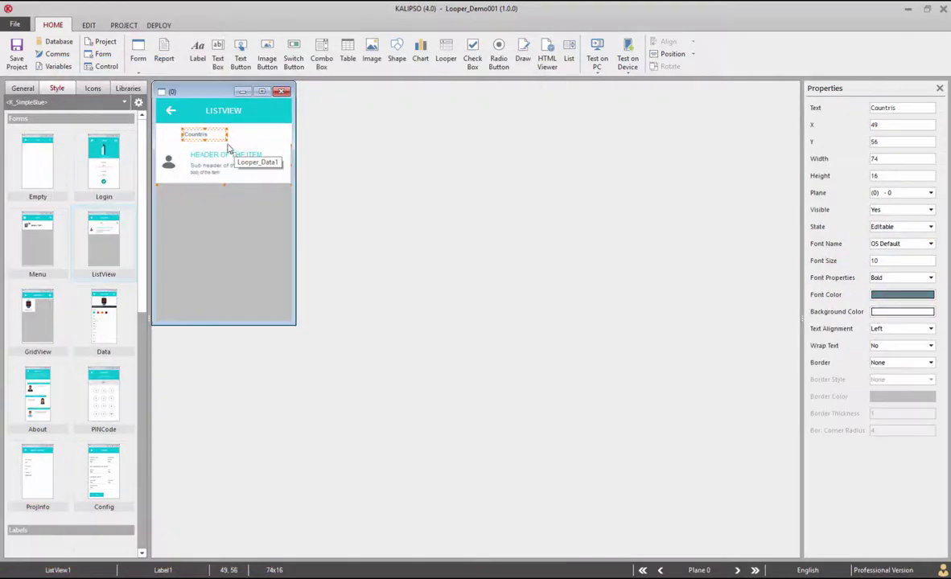
{"action": "double_click", "coordinate": [203, 133]}
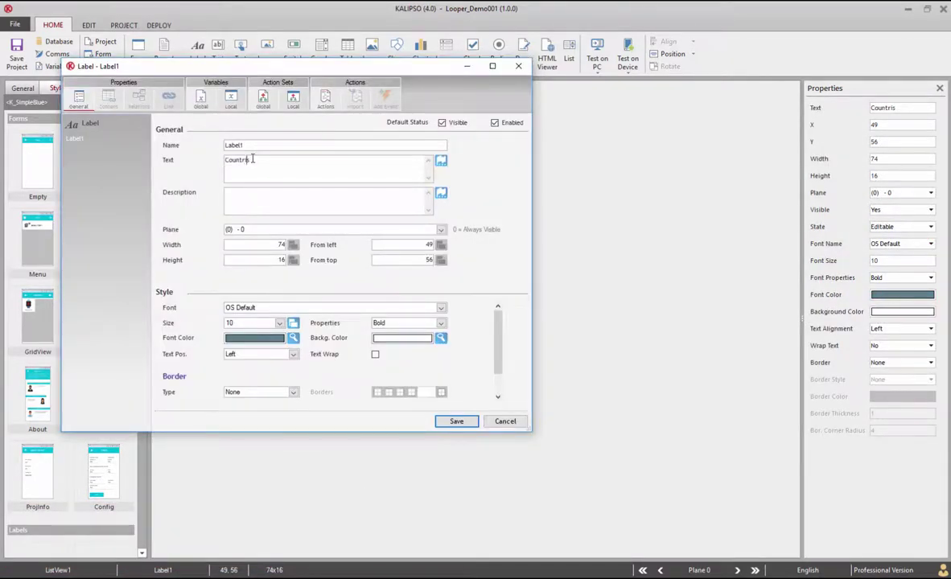
{"action": "left_click", "coordinate": [456, 420]}
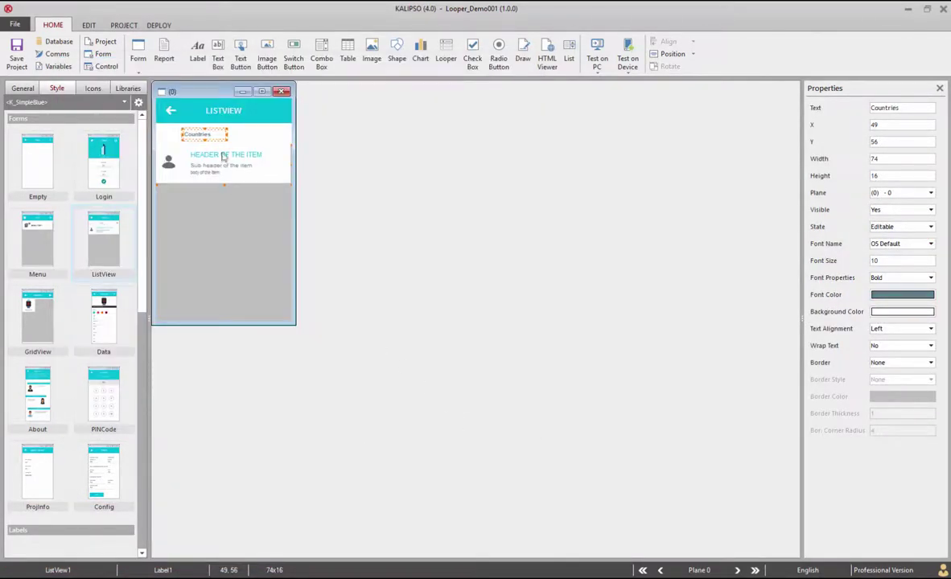
Narrow the Countries label to a width of 56 and center it horizontally on the form.
{"action": "left_click_drag", "start_coordinate": [226, 135], "coordinate": [215, 135]}
{"action": "left_click", "coordinate": [678, 58]}
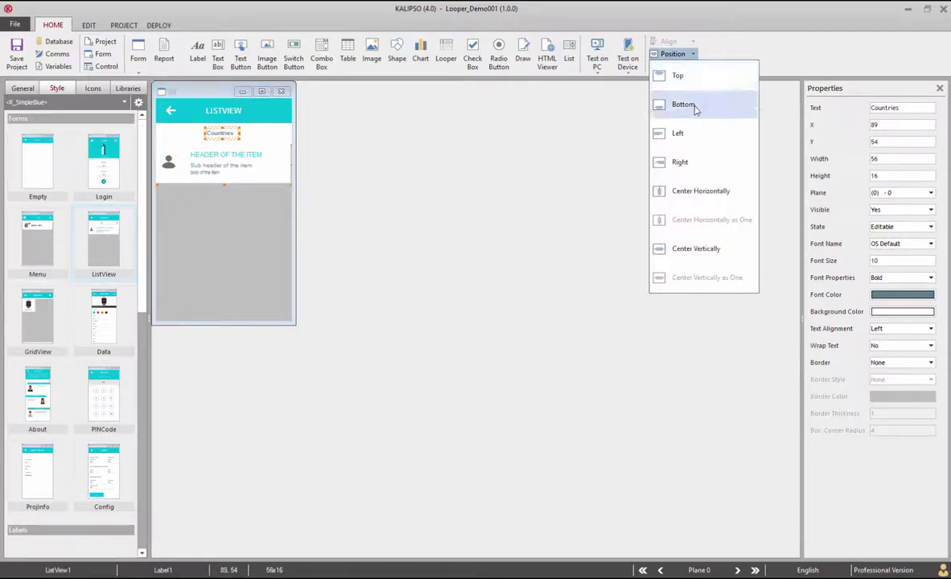
{"action": "left_click", "coordinate": [698, 191]}
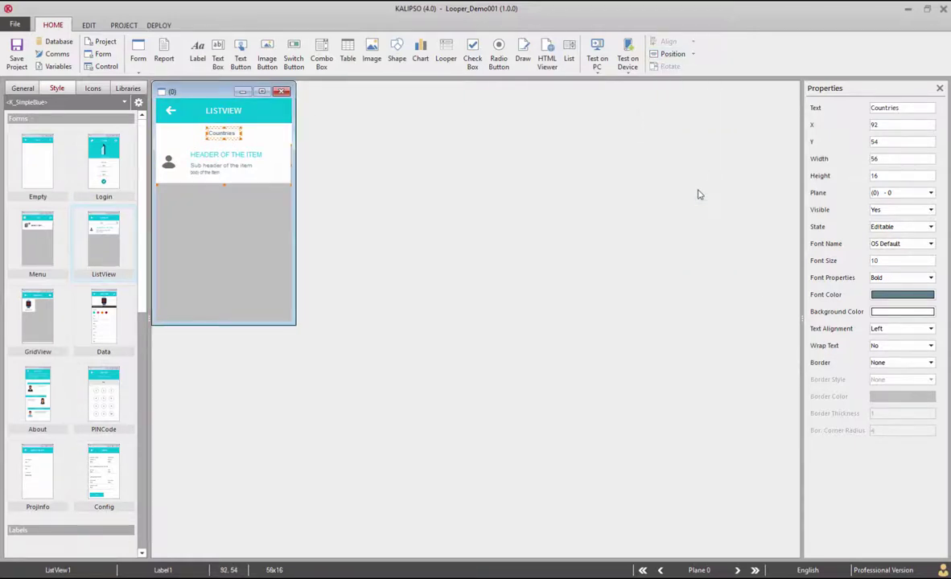
Rename the looper's item header label to LblCountry and set its text to Country.
{"action": "left_click", "coordinate": [248, 158]}
{"action": "double_click", "coordinate": [247, 157]}
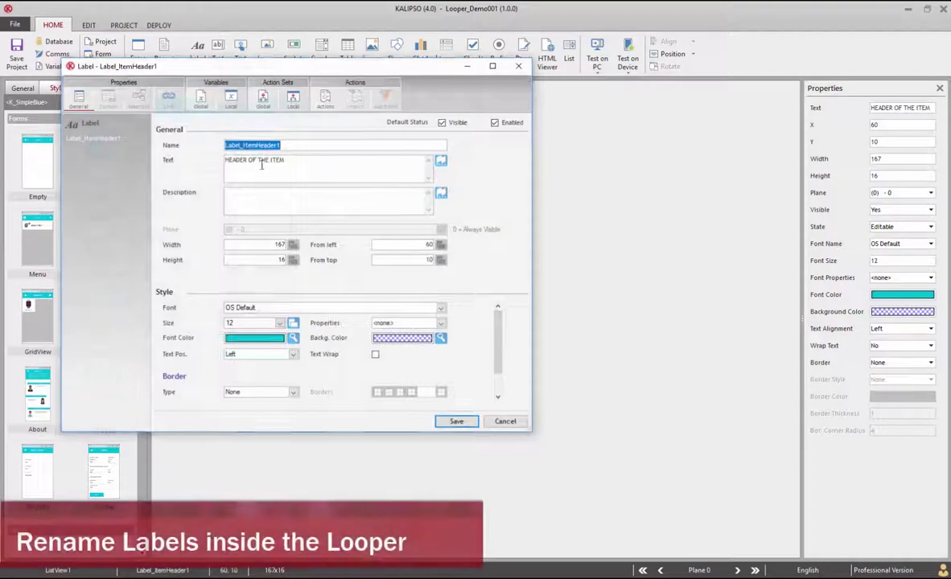
{"action": "left_click_drag", "start_coordinate": [279, 146], "coordinate": [193, 144]}
{"action": "type", "text": "LblCountry"}
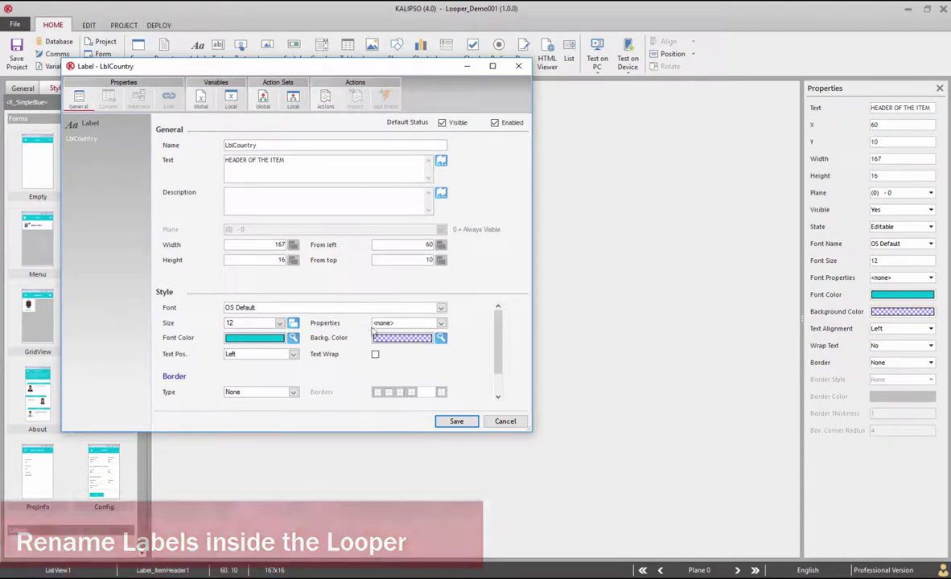
{"action": "left_click", "coordinate": [455, 421]}
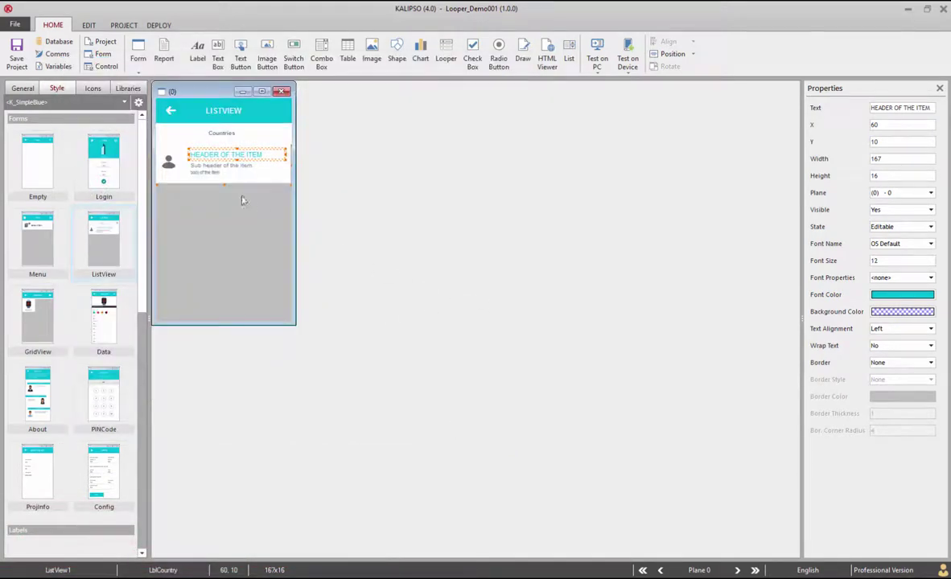
{"action": "double_click", "coordinate": [206, 159]}
{"action": "triple_click", "coordinate": [297, 159]}
{"action": "type", "text": "Countr"}
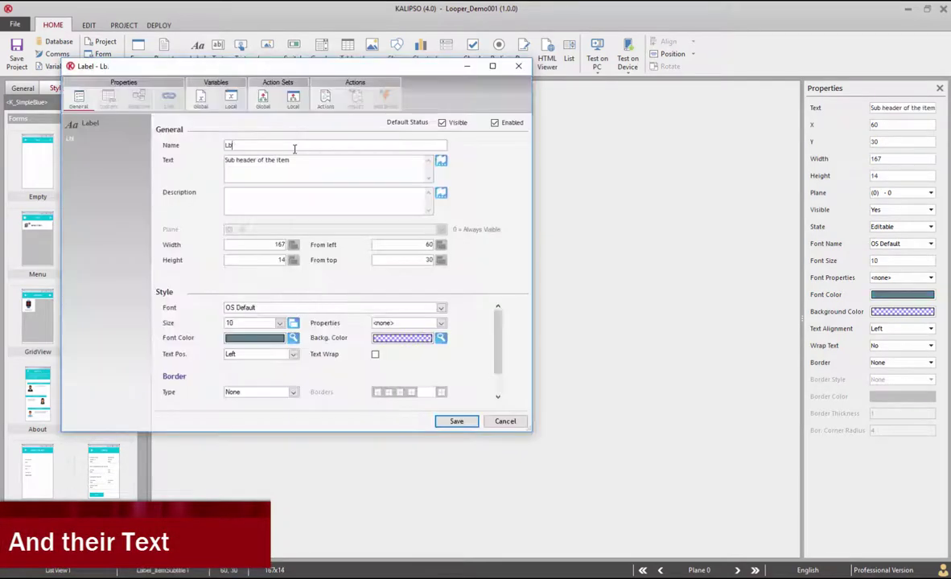
Rename the looper's sub-header label to LblRegion and set its text to Region.
{"action": "type", "text": "lRegion"}
{"action": "key", "text": "Tab"}
{"action": "type", "text": "Re"}
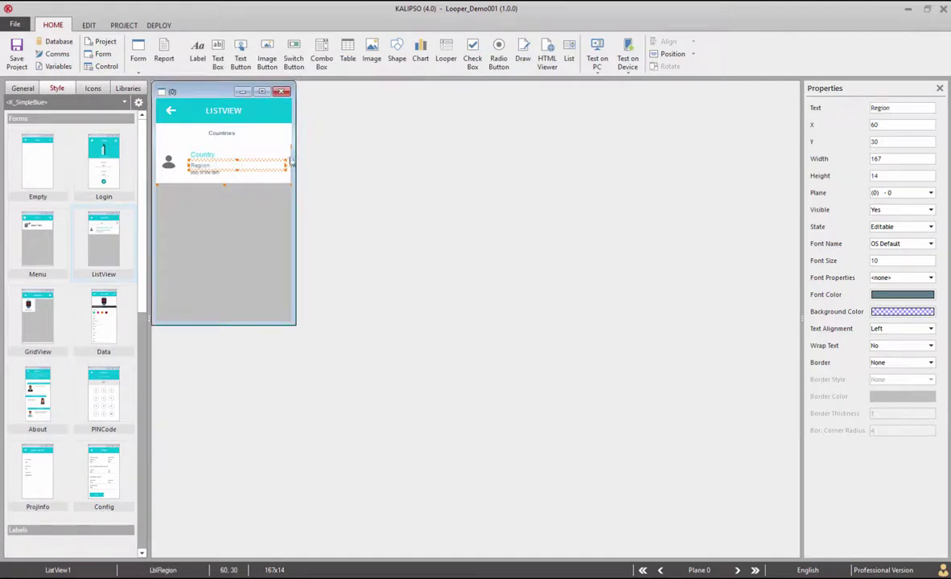
Reduce the item body label's height to 10, naming it lblDen with the text Population Density.
{"action": "left_click", "coordinate": [208, 175]}
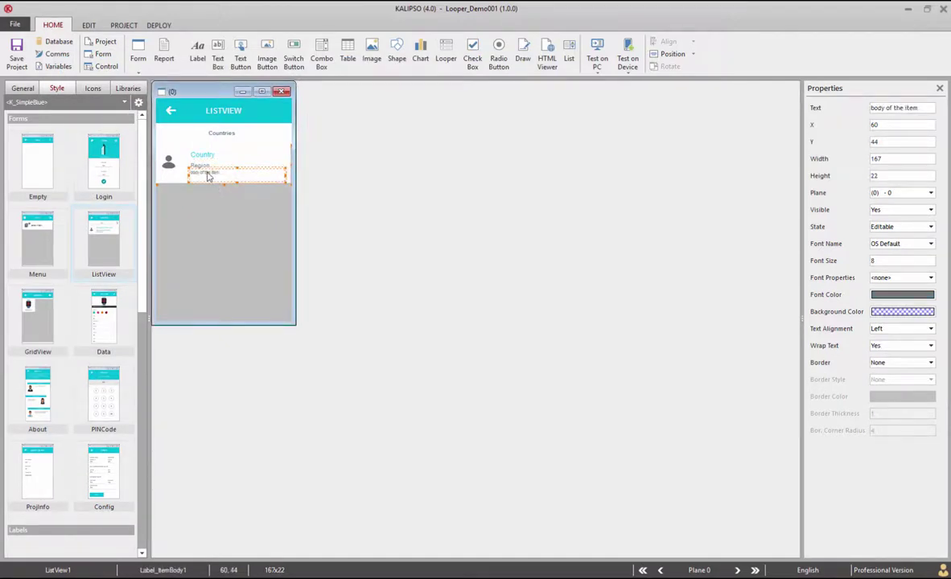
{"action": "left_click_drag", "start_coordinate": [236, 182], "coordinate": [237, 175]}
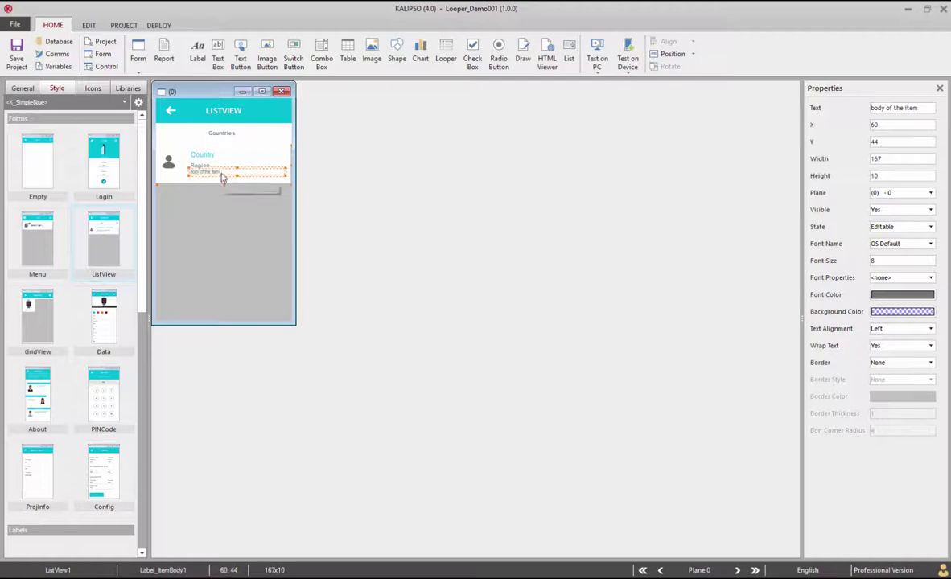
{"action": "double_click", "coordinate": [223, 177]}
{"action": "type", "text": "lbl"}
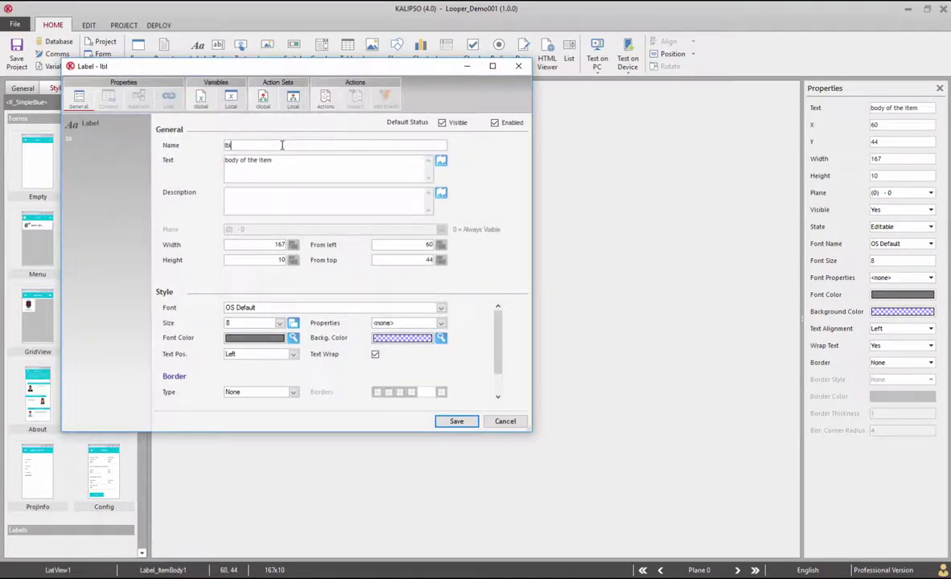
{"action": "type", "text": "Den"}
{"action": "key", "text": "Tab"}
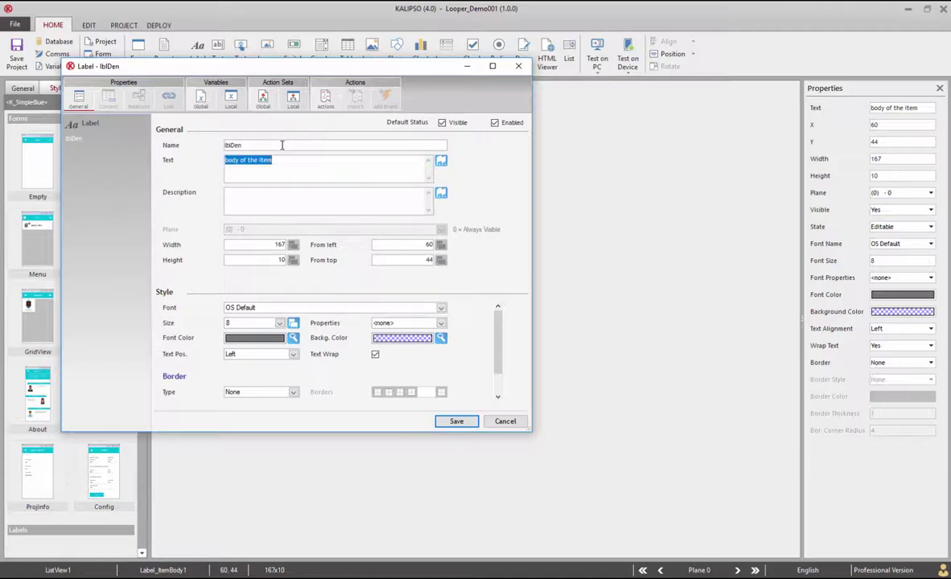
{"action": "type", "text": "Popu"}
{"action": "key", "text": "Return"}
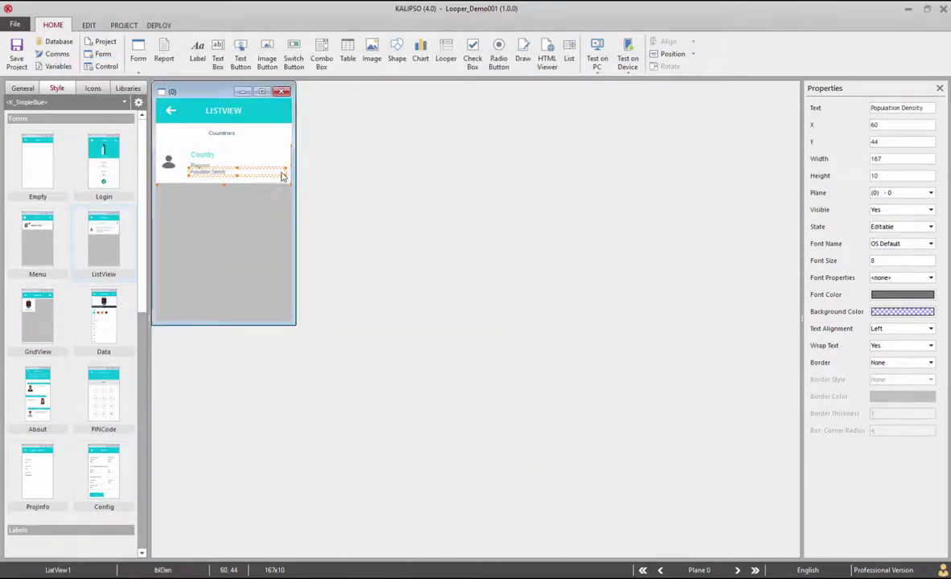
Narrow the Population Density label to a width of 80 and add a label named lblPopDen with the text Density beside it.
{"action": "left_click_drag", "start_coordinate": [285, 172], "coordinate": [237, 172]}
{"action": "left_click", "coordinate": [197, 55]}
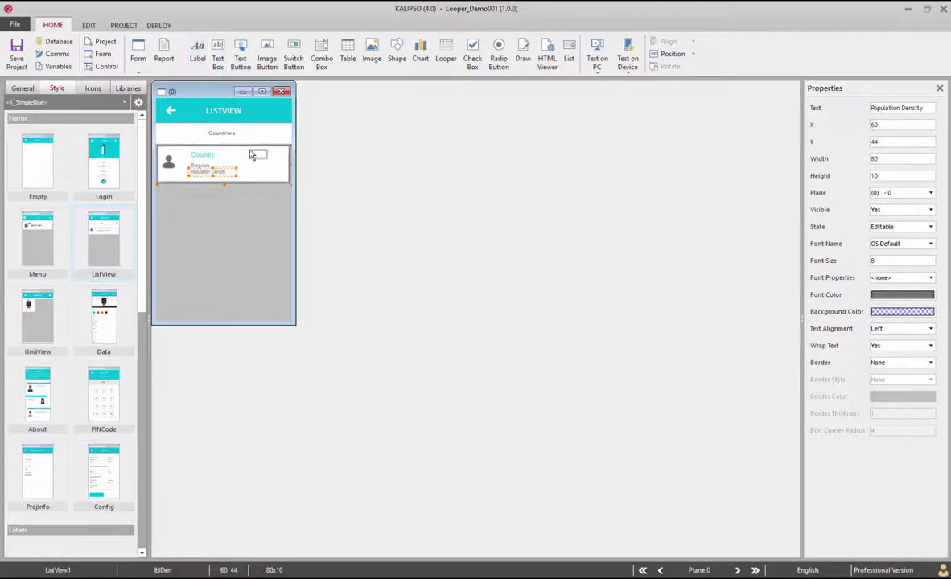
{"action": "left_click", "coordinate": [224, 157]}
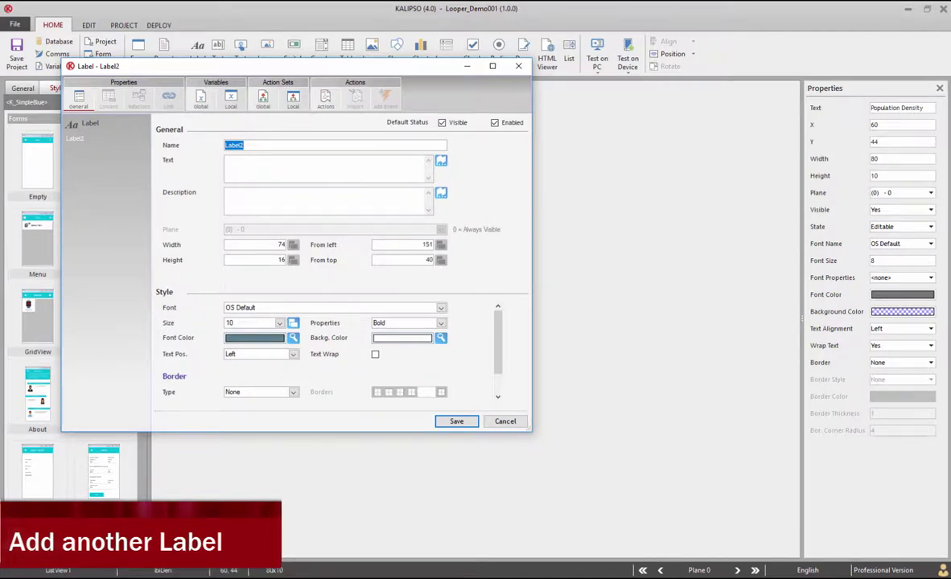
{"action": "type", "text": "lblPopDen"}
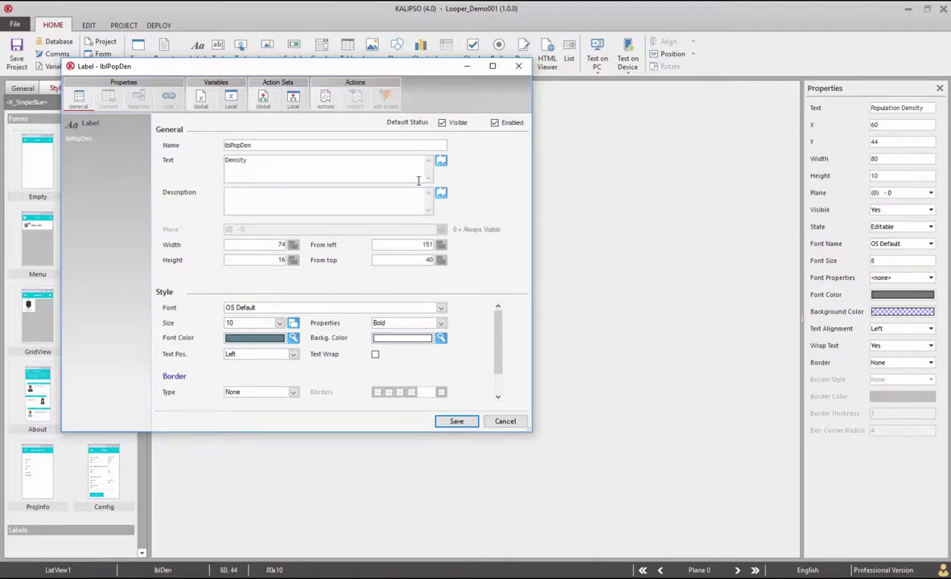
{"action": "key", "text": "Return"}
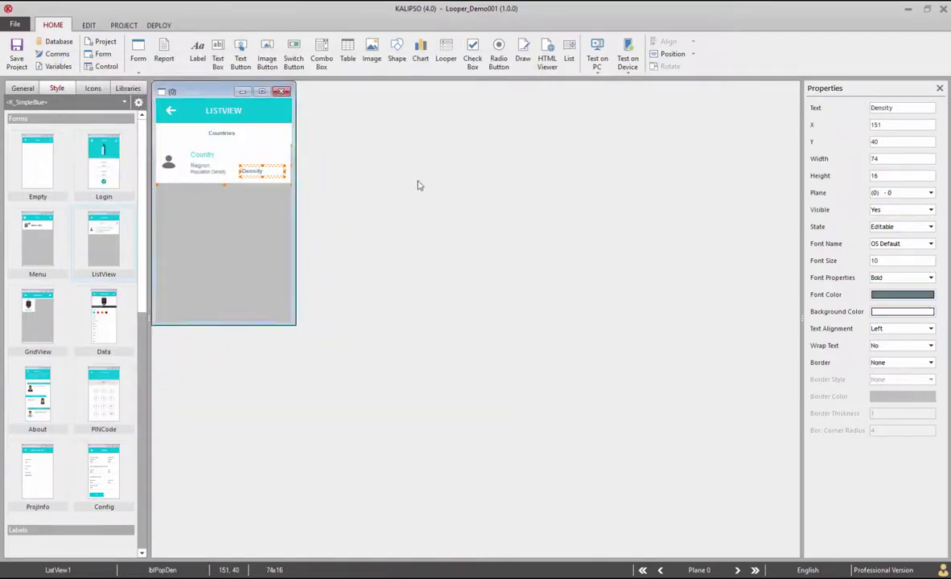
Copy all the flag images and sampleData.db from the desktop's Files To Send archive into the Looper_Demo001 project's Files To Send folder.
{"action": "left_click", "coordinate": [907, 11]}
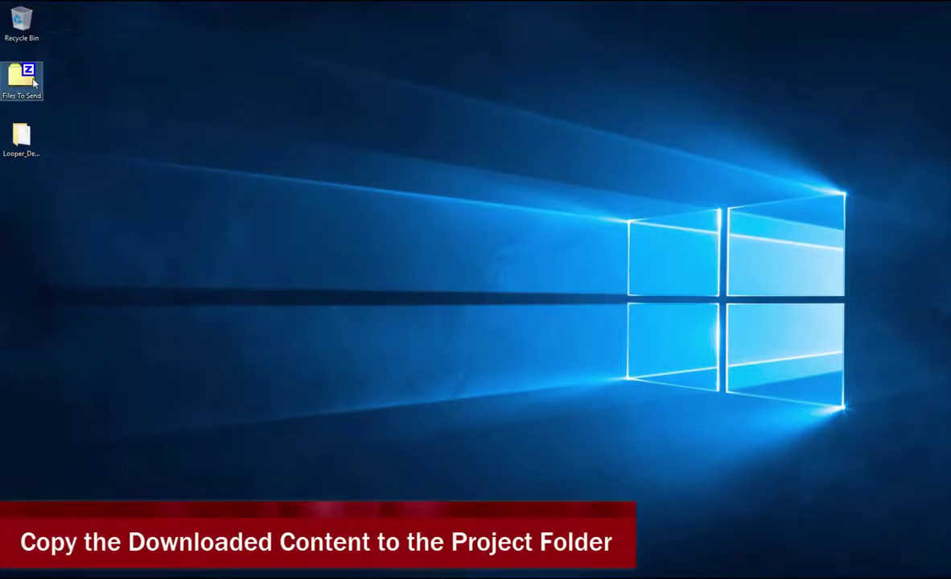
{"action": "double_click", "coordinate": [32, 79]}
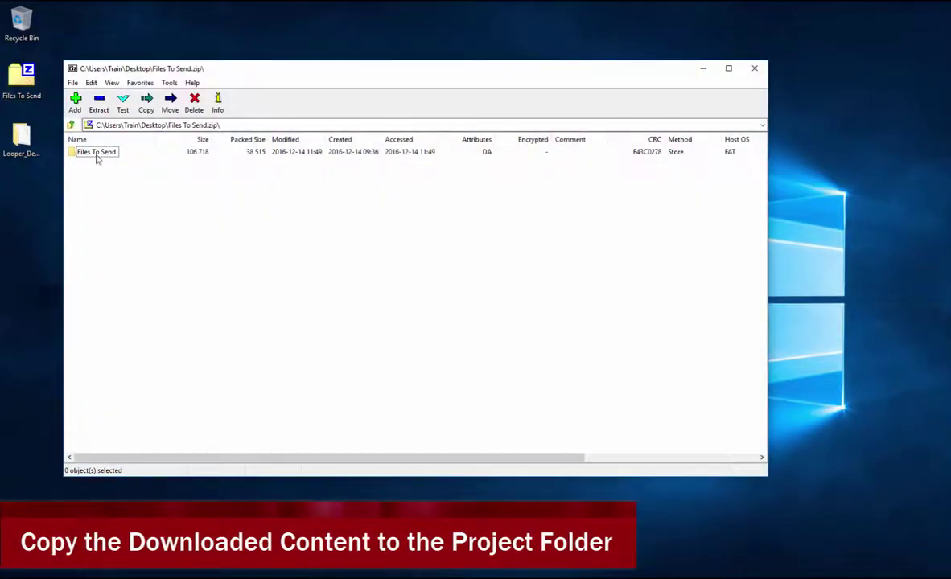
{"action": "double_click", "coordinate": [21, 138]}
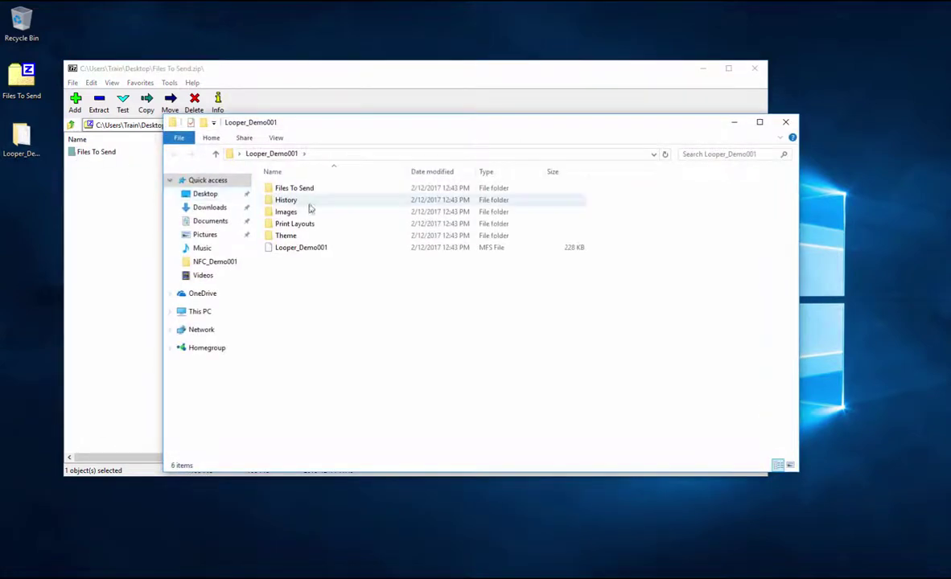
{"action": "left_click", "coordinate": [317, 190]}
{"action": "double_click", "coordinate": [317, 195]}
{"action": "double_click", "coordinate": [98, 152]}
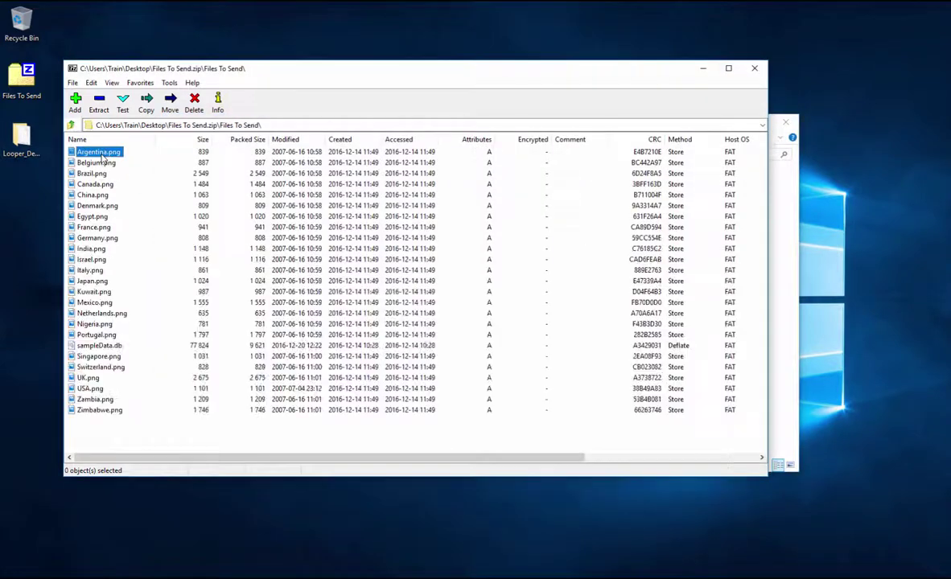
{"action": "left_click_drag", "start_coordinate": [101, 431], "coordinate": [81, 129]}
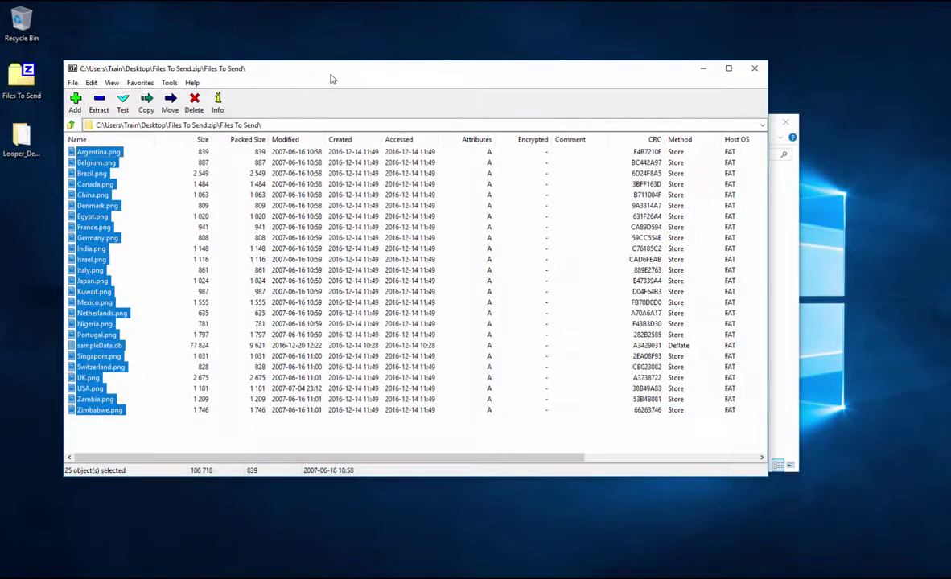
{"action": "left_click_drag", "start_coordinate": [332, 78], "coordinate": [694, 118]}
{"action": "left_click_drag", "start_coordinate": [453, 197], "coordinate": [290, 255]}
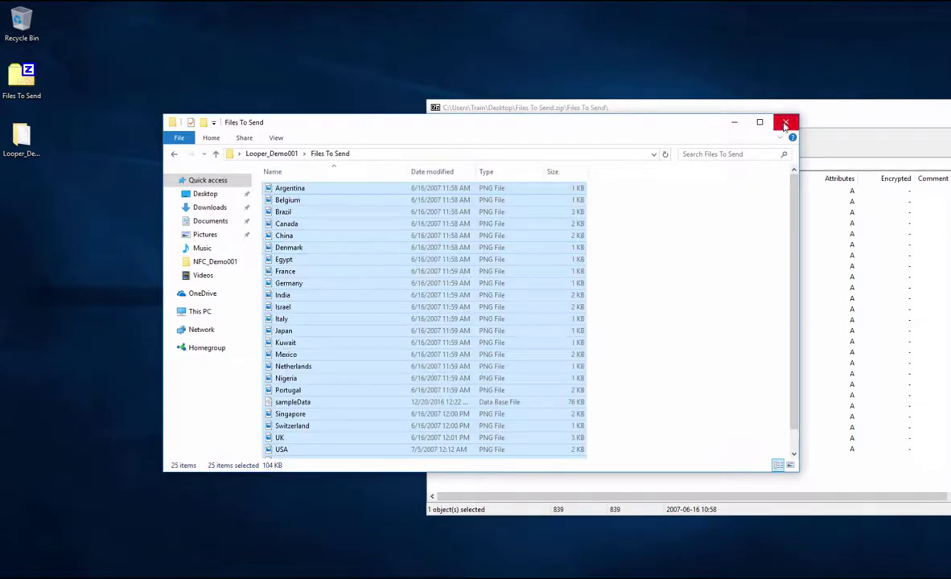
{"action": "left_click", "coordinate": [726, 111]}
{"action": "key", "text": "alt+F4"}
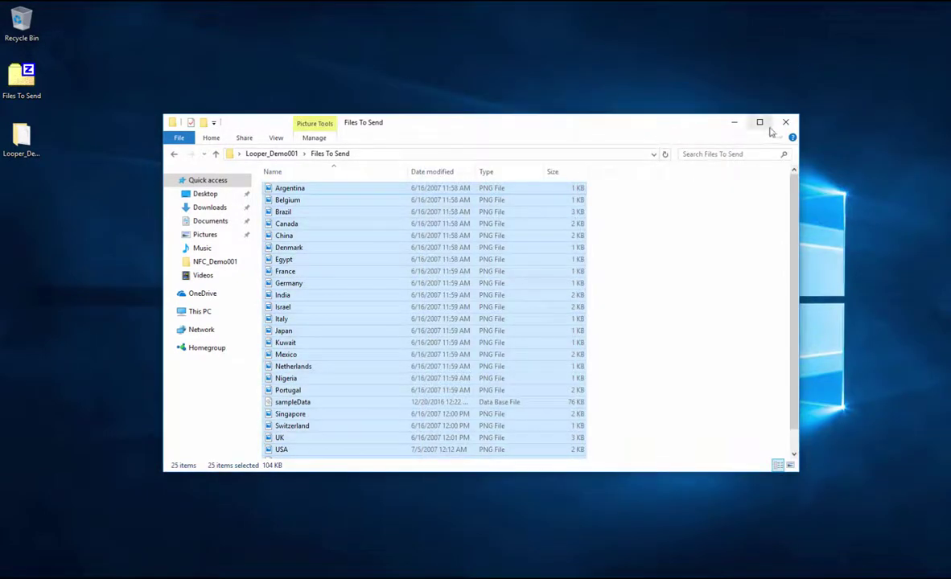
View the copied files as icons in the project's Files To Send folder, then close it and return to Kalipso.
{"action": "left_click", "coordinate": [276, 137]}
{"action": "left_click", "coordinate": [345, 155]}
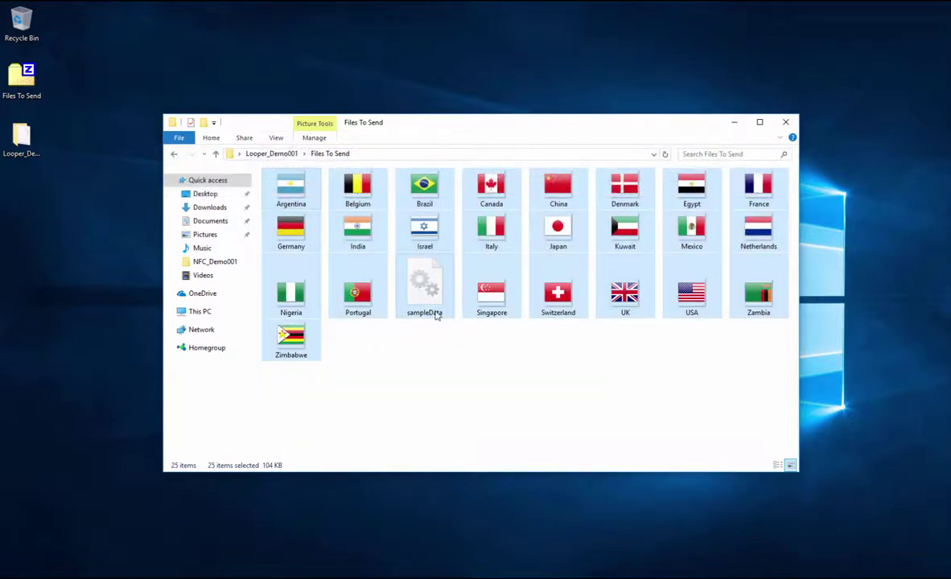
{"action": "left_click", "coordinate": [465, 376]}
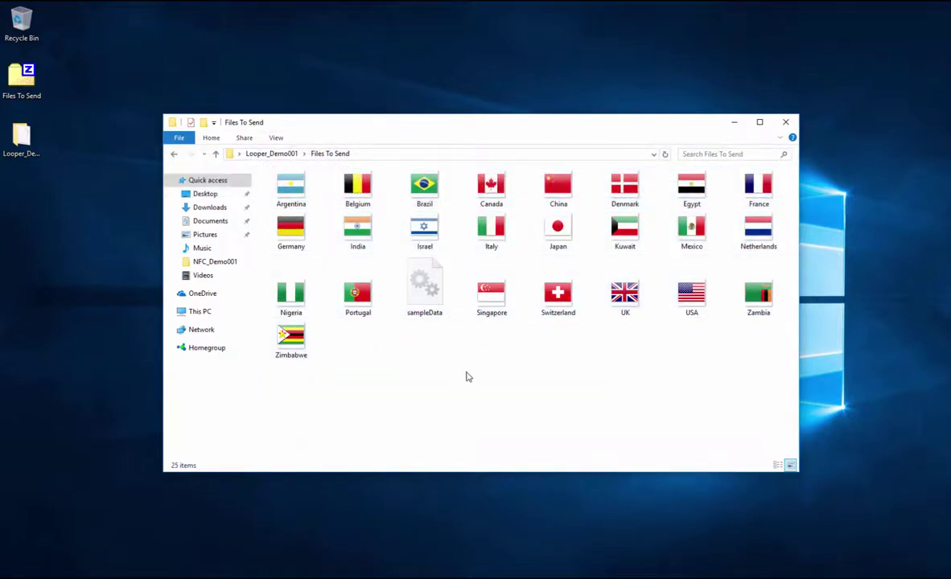
{"action": "left_click", "coordinate": [786, 124]}
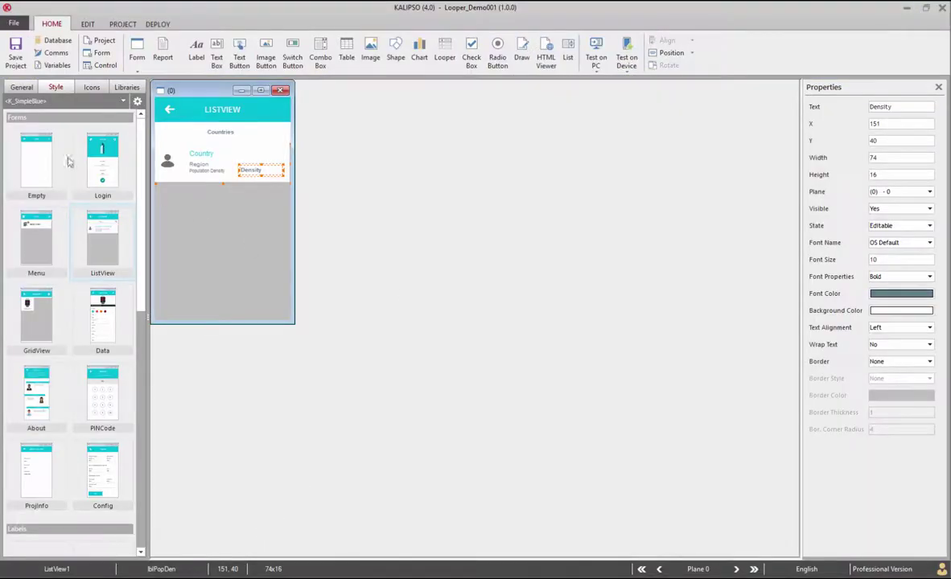
Start a new database connection profile of type SQLite and name it sampleData.
{"action": "left_click", "coordinate": [23, 89]}
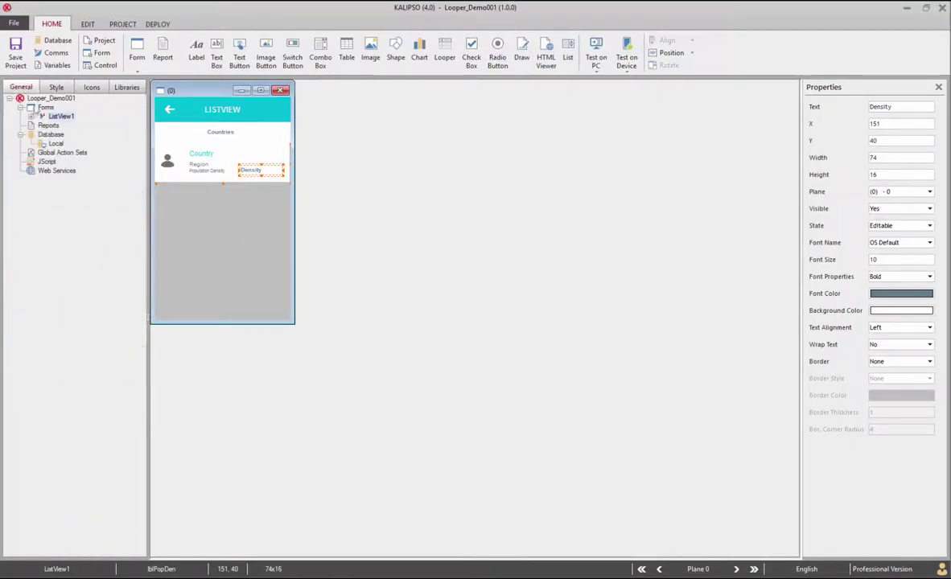
{"action": "left_click", "coordinate": [48, 46]}
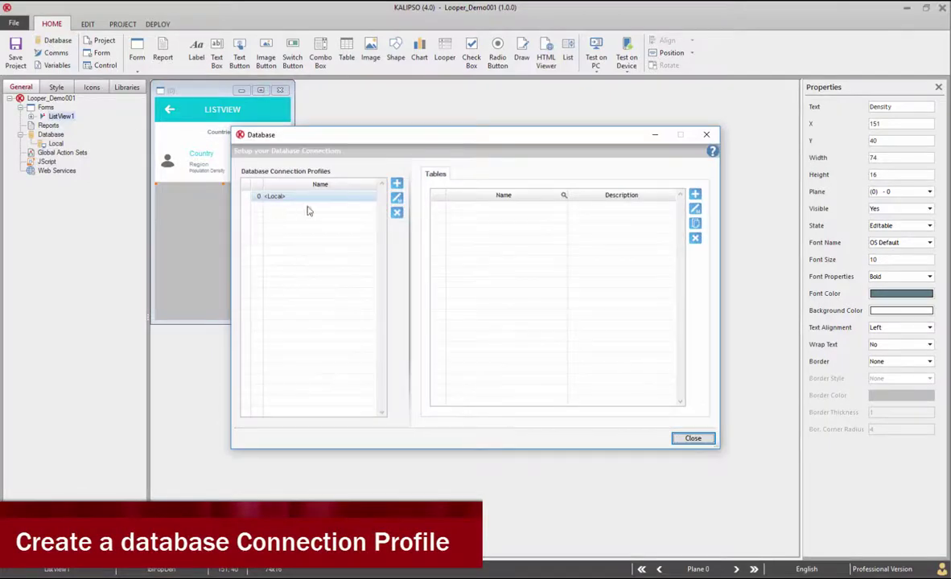
{"action": "left_click", "coordinate": [396, 184]}
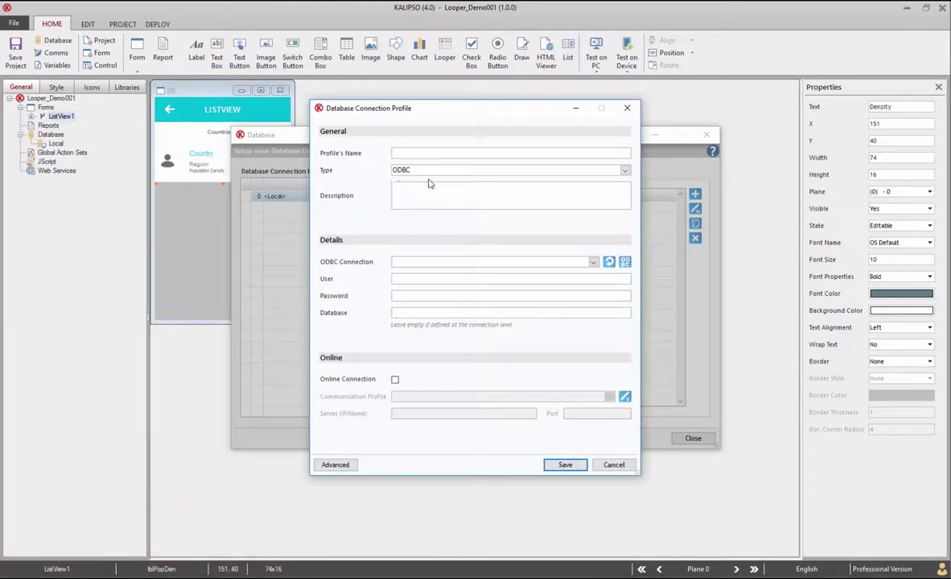
{"action": "left_click", "coordinate": [426, 171]}
{"action": "left_click", "coordinate": [423, 190]}
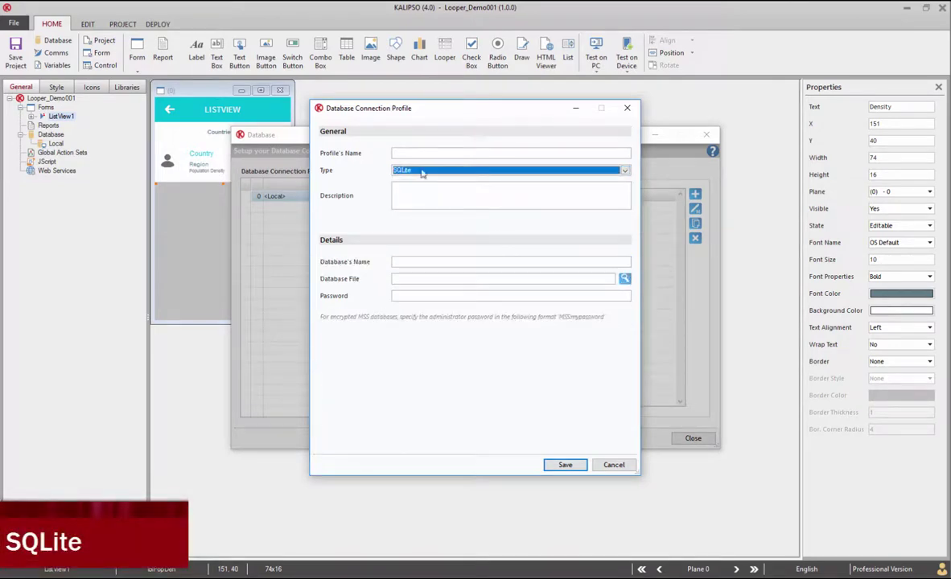
{"action": "left_click", "coordinate": [422, 153]}
{"action": "type", "text": "LooperDemo"}
Use sampleData.db from the project's Files To Send folder as the profile's database file, set the database name to sampleData, and save.
{"action": "left_click", "coordinate": [624, 278]}
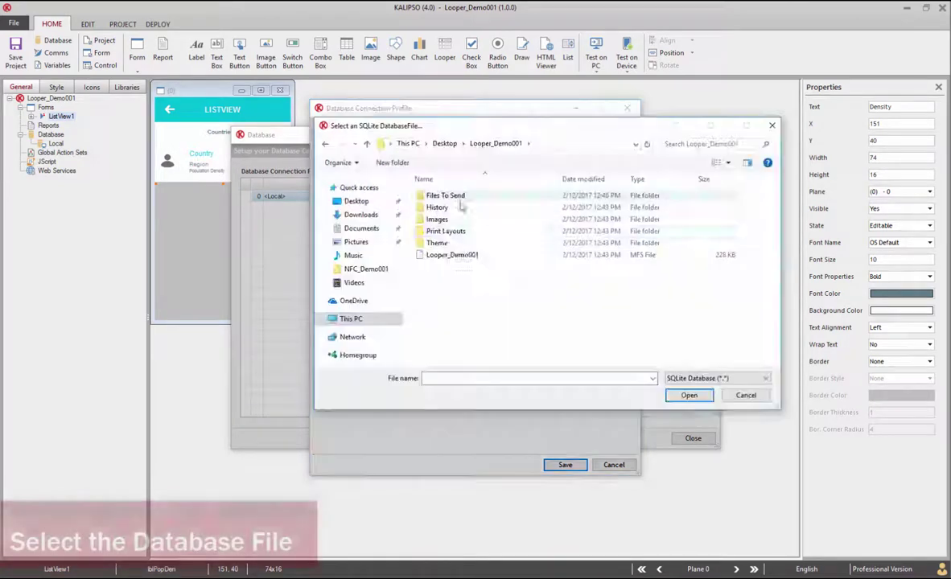
{"action": "double_click", "coordinate": [445, 195]}
{"action": "scroll", "coordinate": [532, 285], "scroll_direction": "down", "scroll_amount": 2}
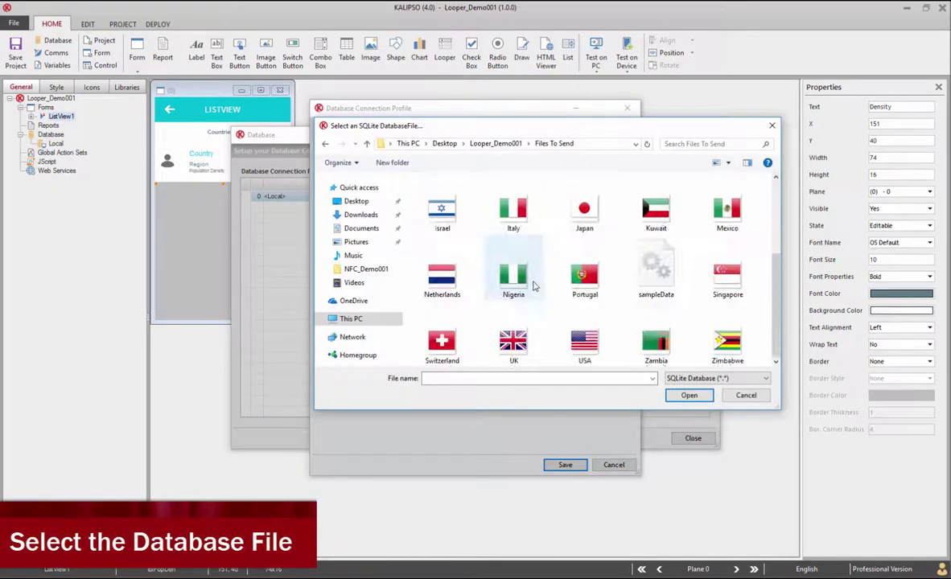
{"action": "double_click", "coordinate": [655, 270]}
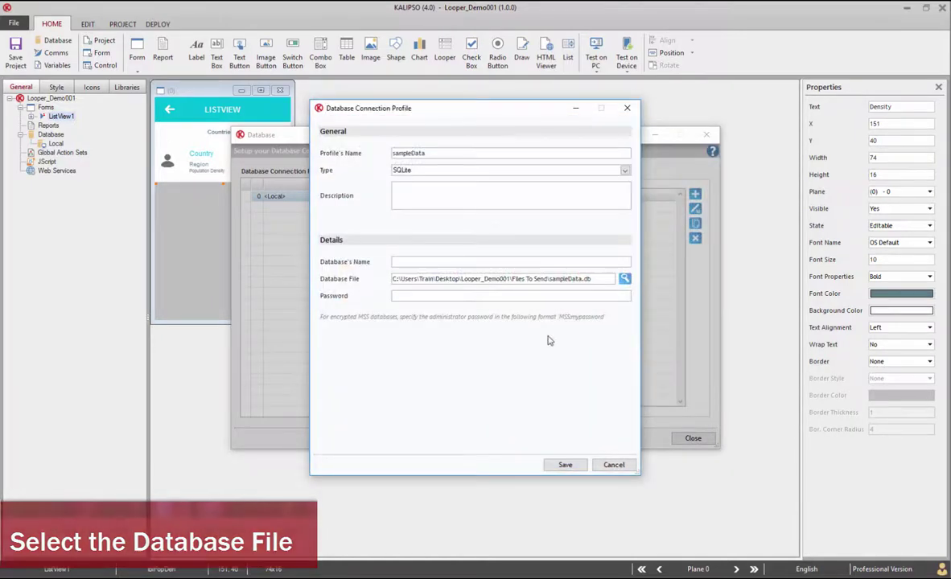
{"action": "left_click", "coordinate": [466, 263]}
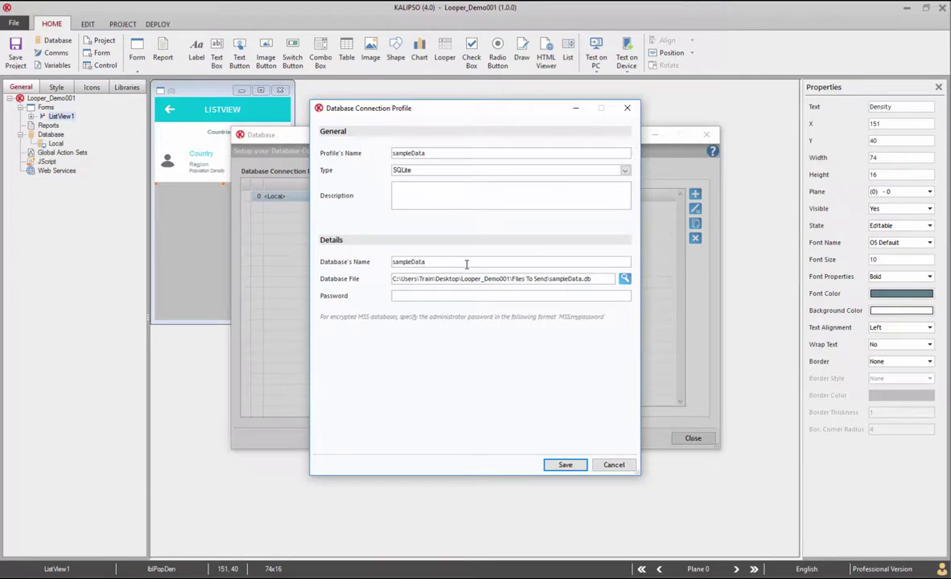
{"action": "key", "text": "Return"}
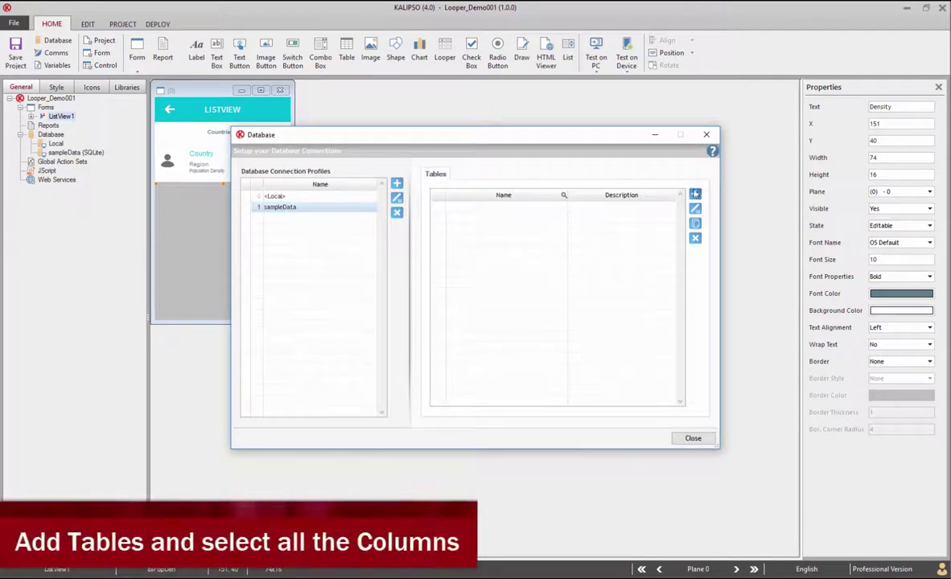
Add the countries and regions tables with all their columns to the sampleData profile and close the database setup.
{"action": "left_click", "coordinate": [695, 195]}
{"action": "left_click", "coordinate": [367, 392]}
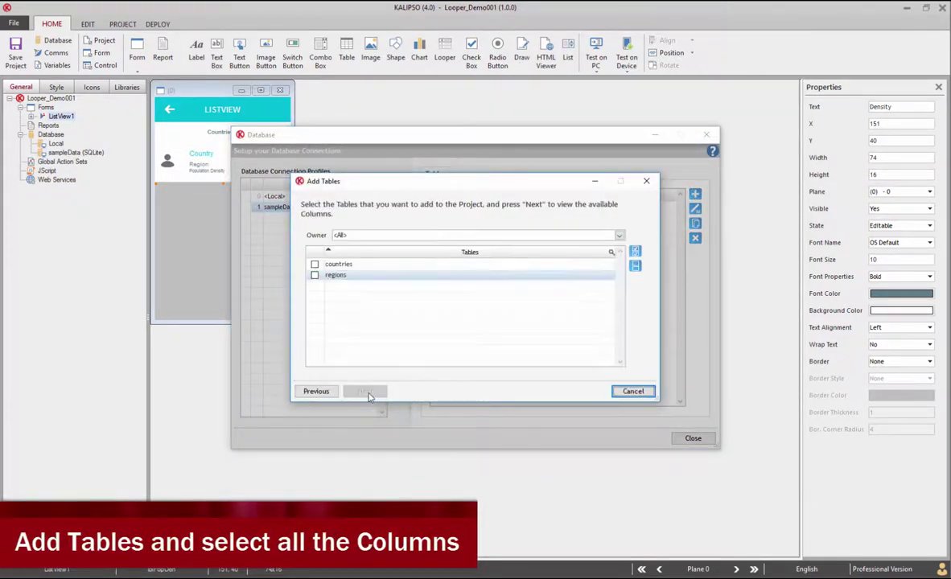
{"action": "left_click", "coordinate": [314, 276]}
{"action": "left_click", "coordinate": [315, 263]}
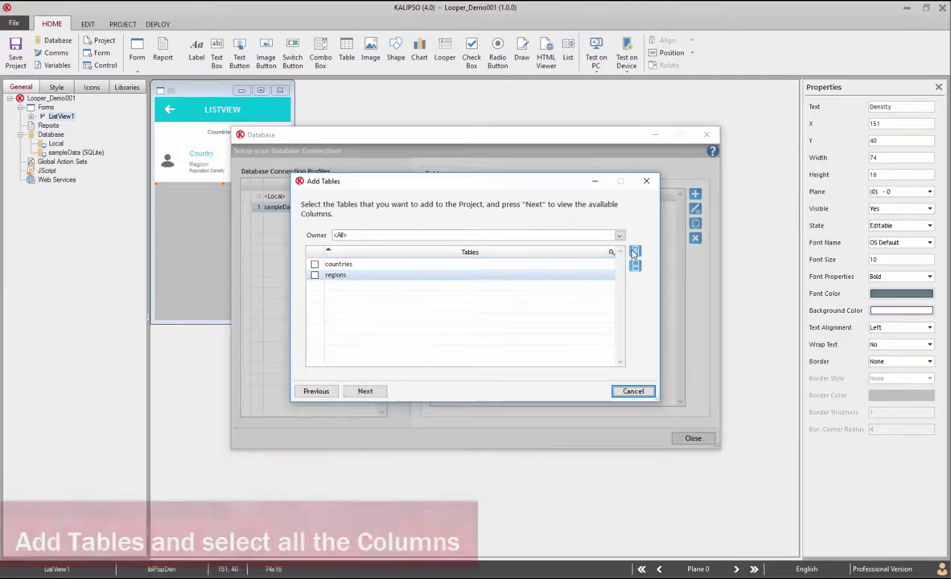
{"action": "left_click", "coordinate": [364, 392]}
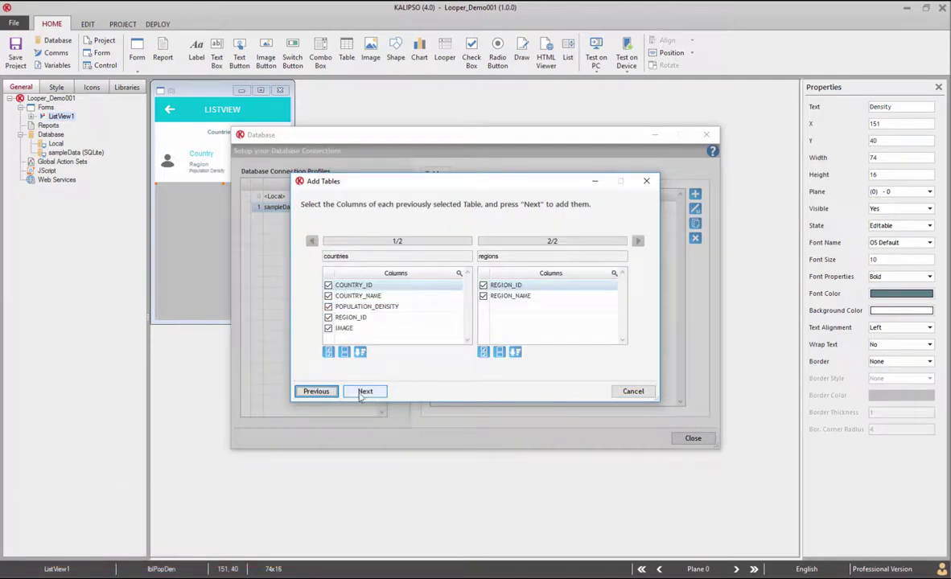
{"action": "left_click", "coordinate": [366, 392]}
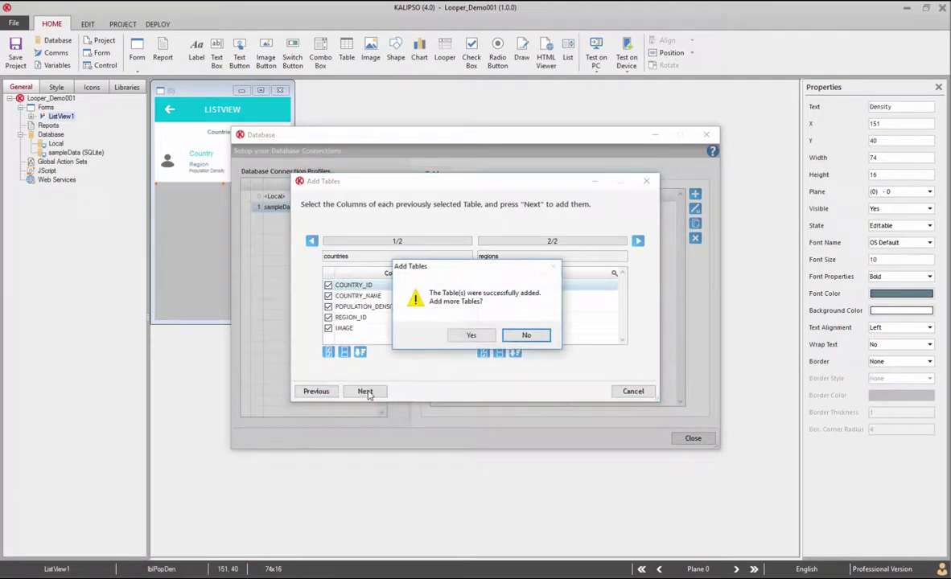
{"action": "left_click", "coordinate": [524, 336]}
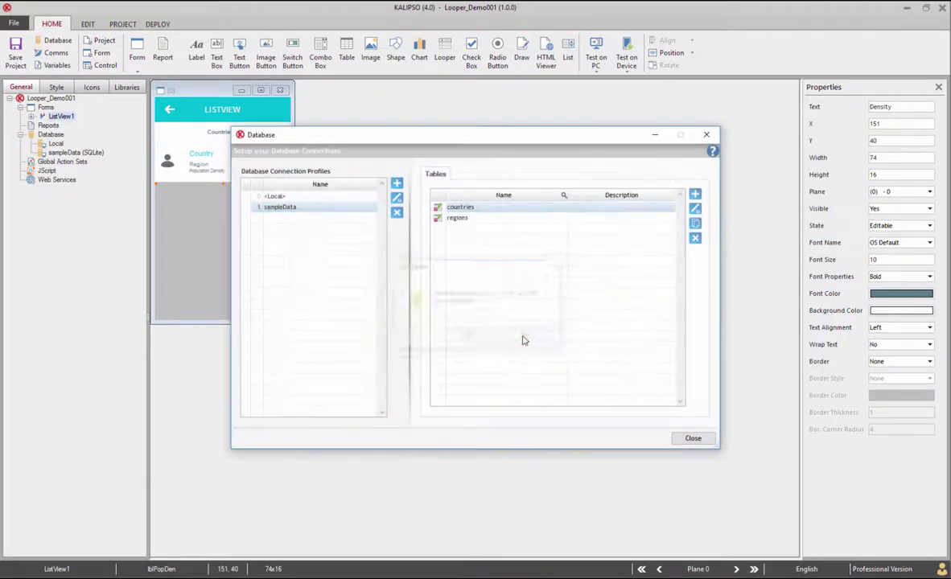
{"action": "left_click", "coordinate": [689, 438]}
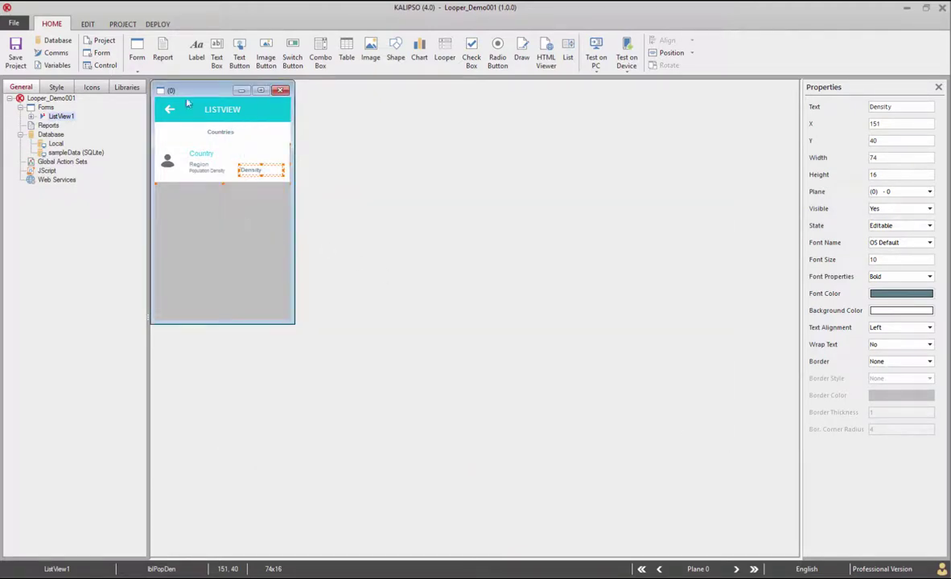
Add a Set DB Profile Parameter action to the form's Open Form event, setting sampleData's Database File to PFOLDER + "\sampleData.db".
{"action": "left_click", "coordinate": [101, 53]}
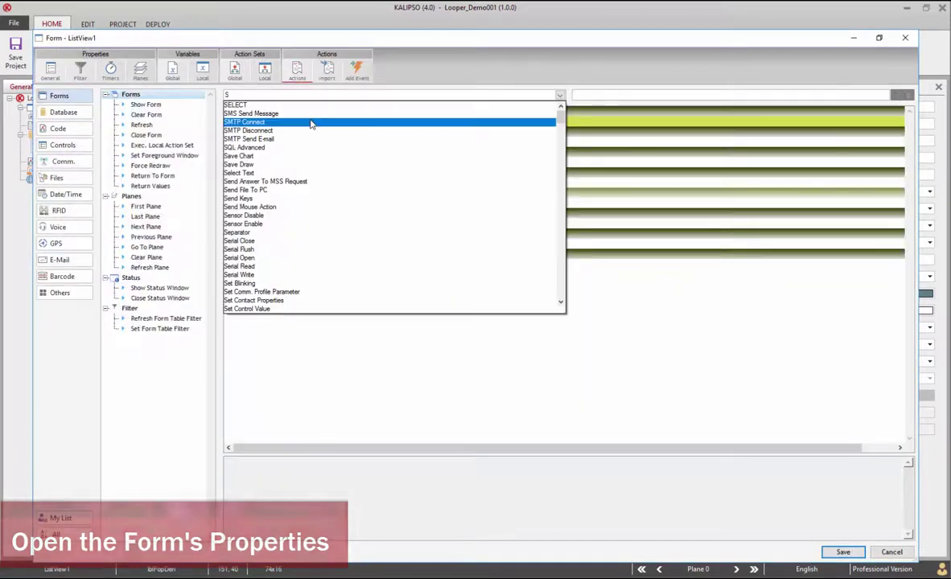
{"action": "type", "text": "Set db"}
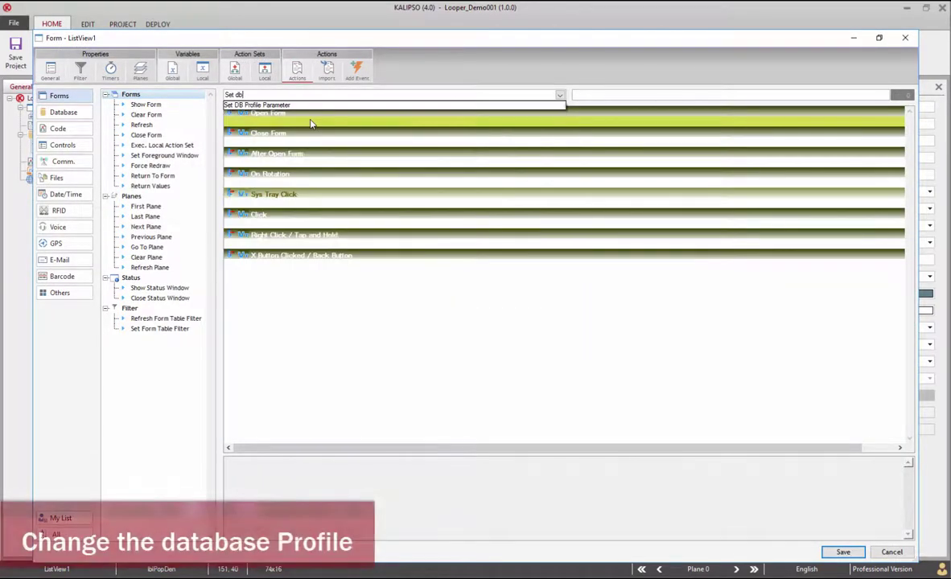
{"action": "left_click", "coordinate": [319, 106]}
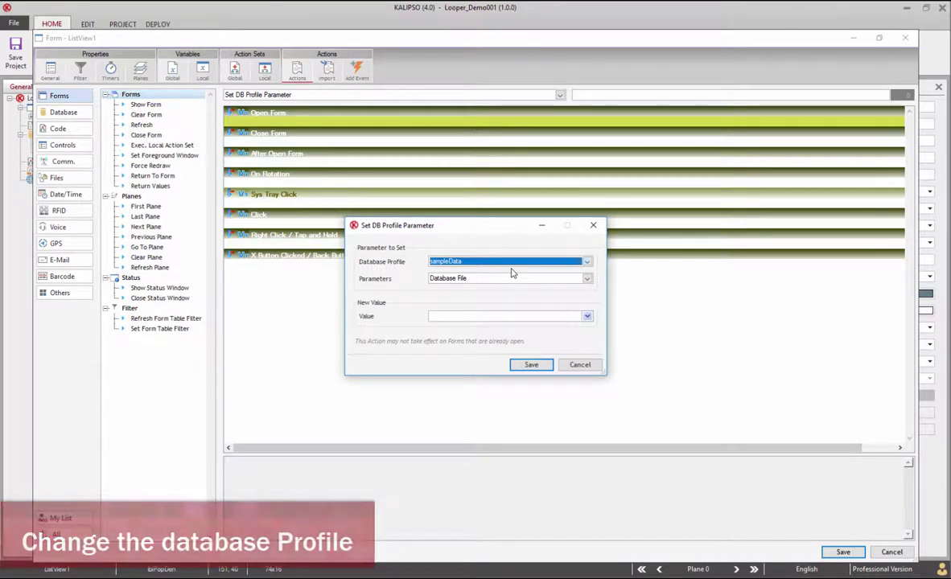
{"action": "left_click", "coordinate": [497, 317]}
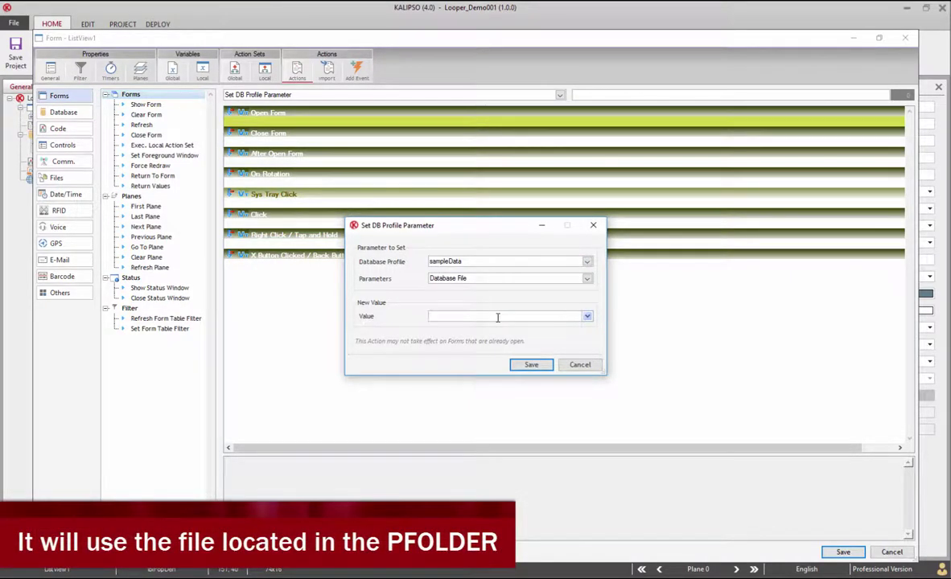
{"action": "type", "text": "pfolder + \"\\sampleData.d"}
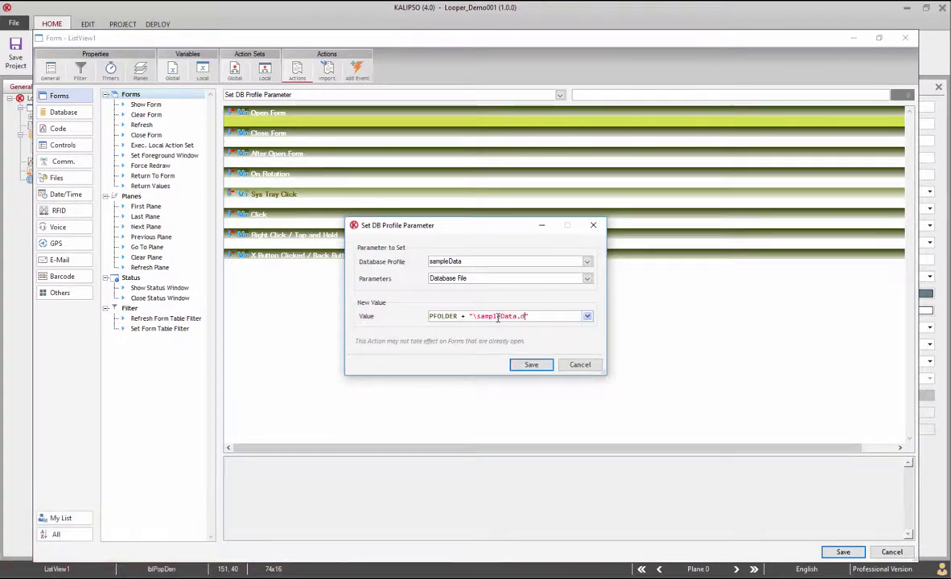
{"action": "type", "text": "b"}
{"action": "left_click", "coordinate": [531, 364]}
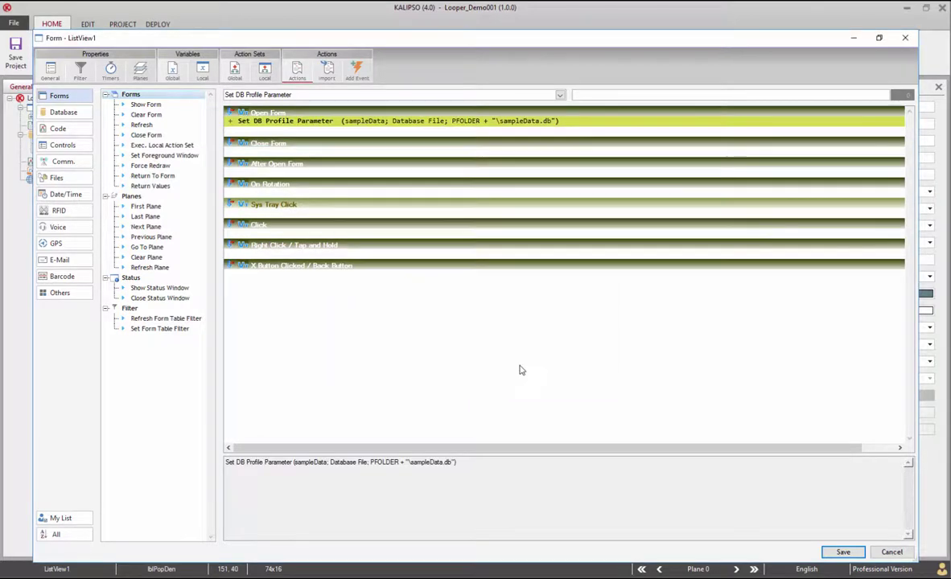
Save the form's actions and set the number of columns of the looper Looper_Data1 to 1.
{"action": "left_click", "coordinate": [843, 552]}
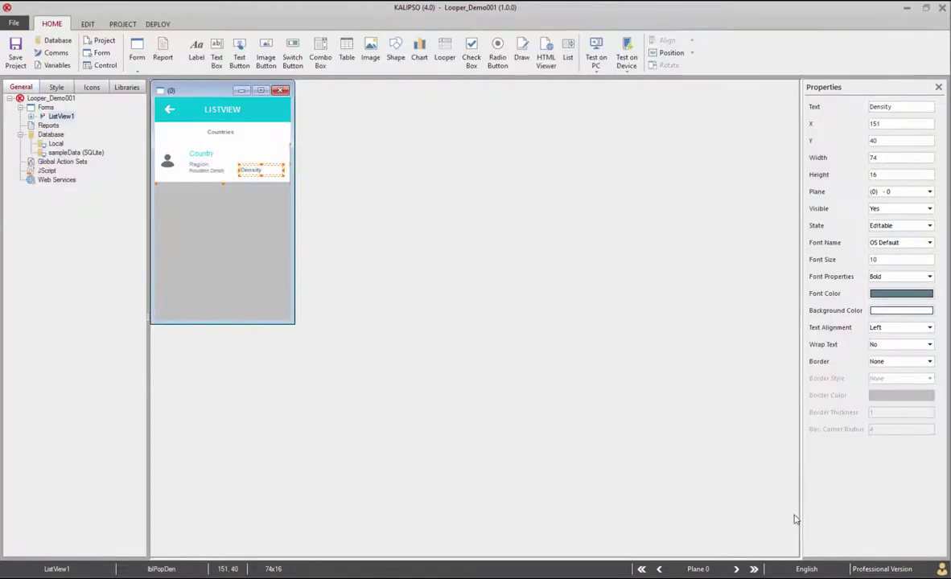
{"action": "left_click", "coordinate": [240, 230]}
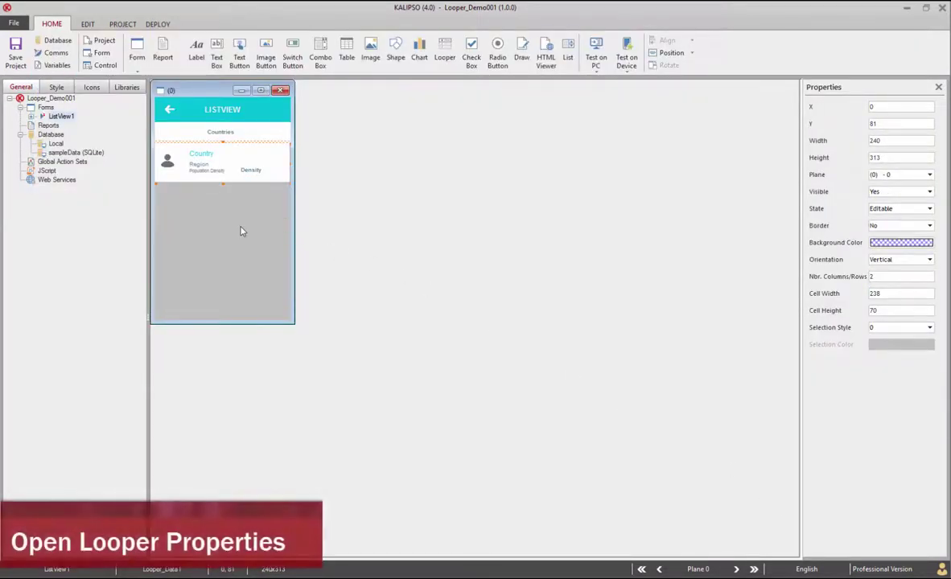
{"action": "double_click", "coordinate": [241, 229]}
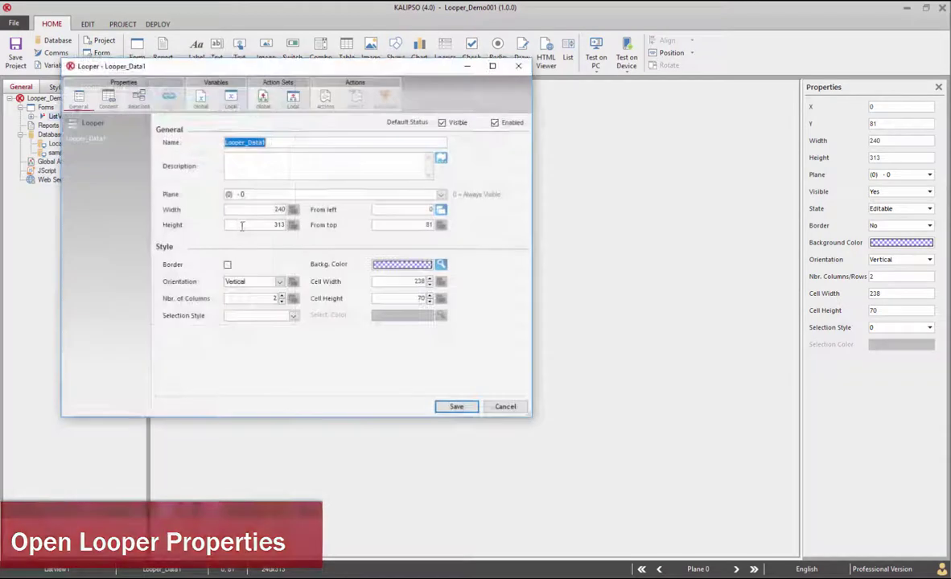
{"action": "left_click", "coordinate": [282, 302]}
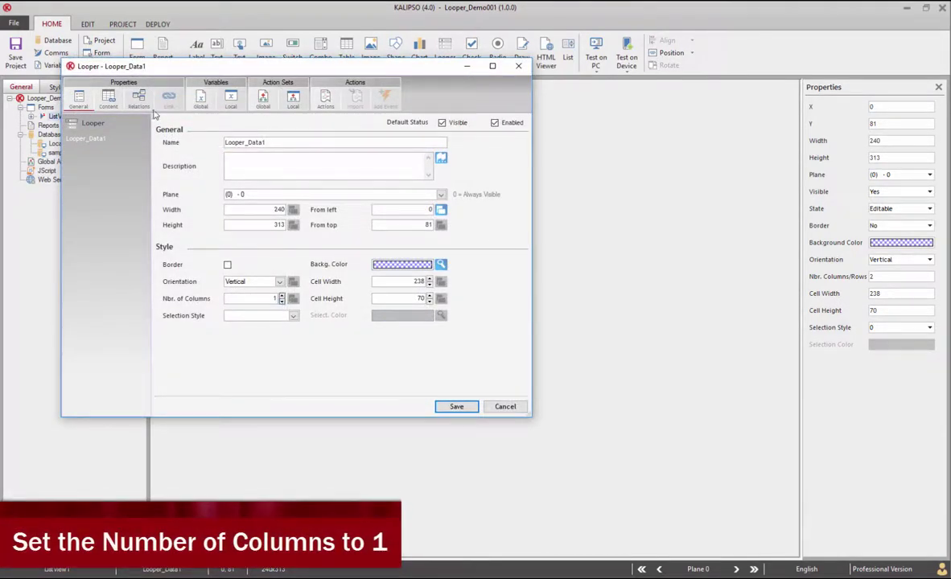
Link the looper's controls to tables and add a link from the countries column COUNTRY_NAME to the value of LblCountry.
{"action": "left_click", "coordinate": [108, 97]}
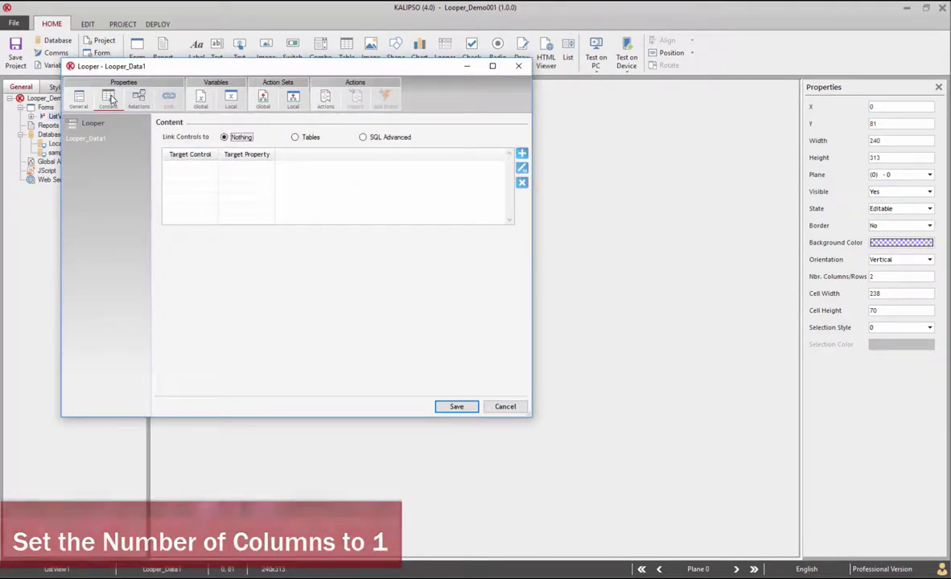
{"action": "left_click", "coordinate": [295, 138]}
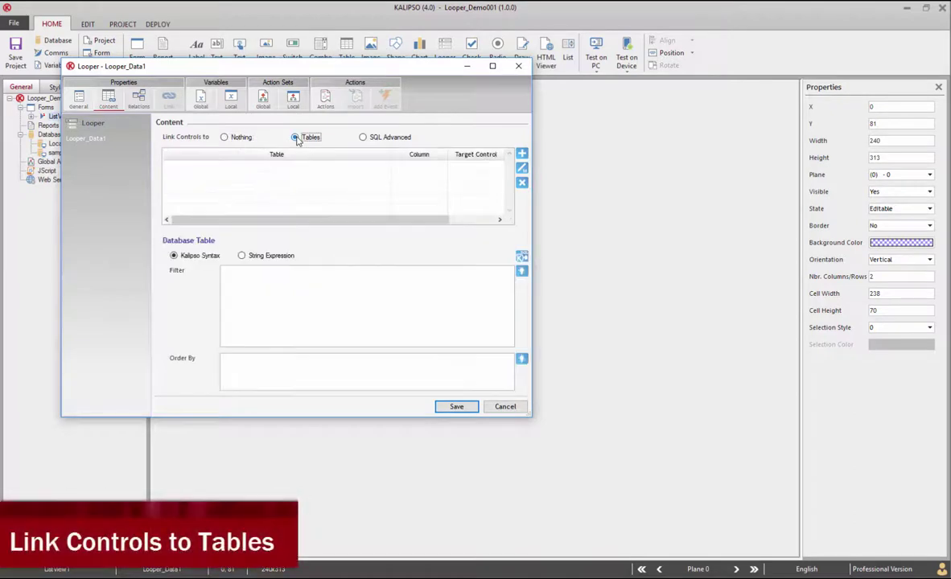
{"action": "left_click", "coordinate": [521, 153]}
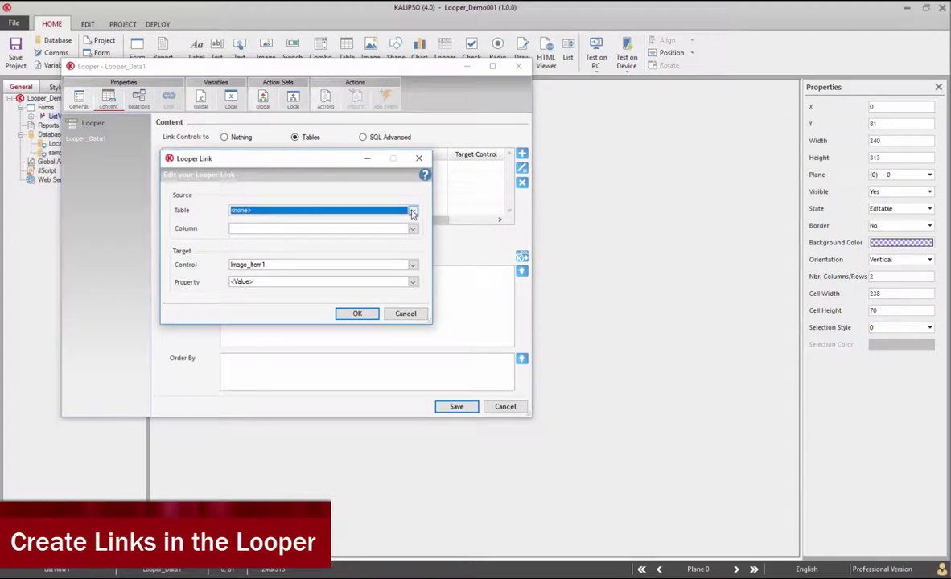
{"action": "left_click", "coordinate": [412, 210]}
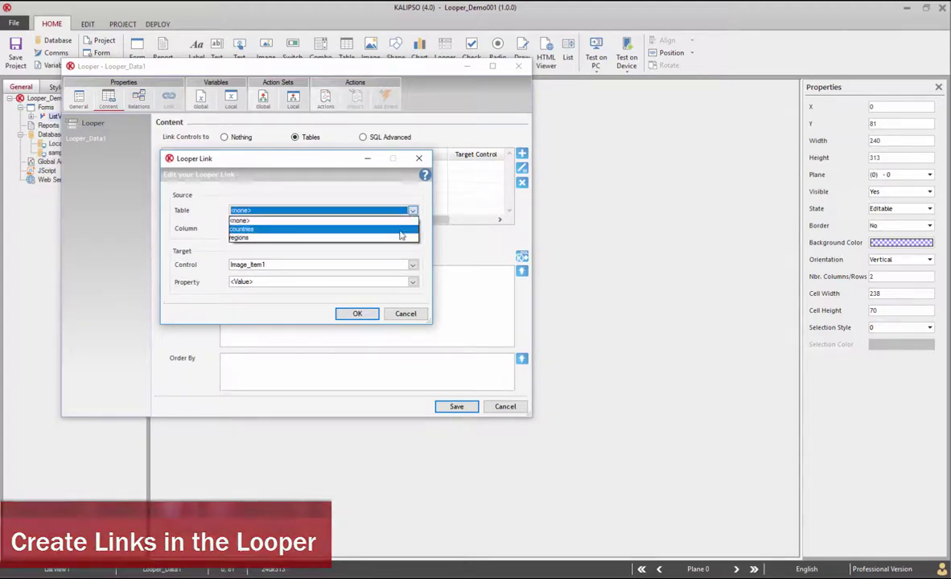
{"action": "left_click", "coordinate": [401, 229]}
{"action": "left_click", "coordinate": [412, 229]}
{"action": "left_click", "coordinate": [398, 247]}
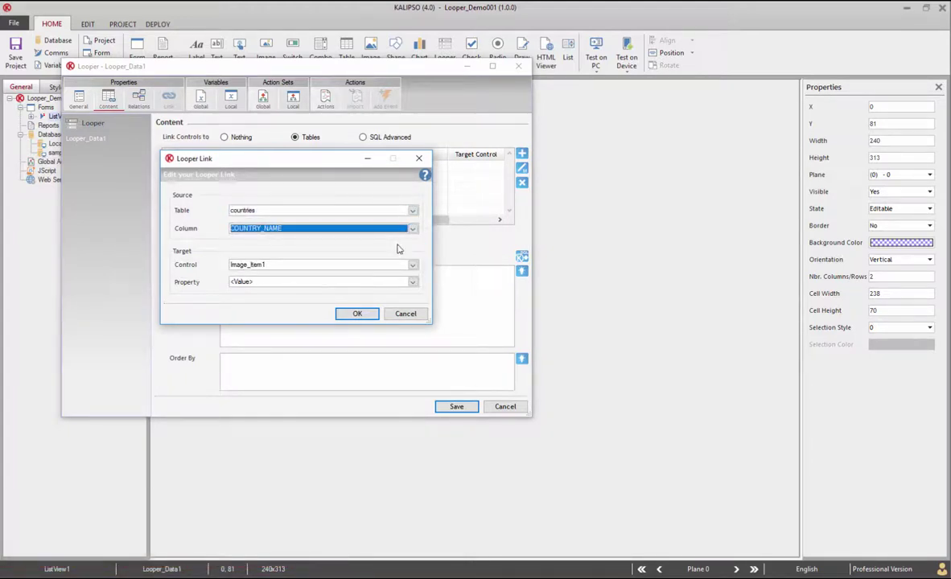
{"action": "left_click", "coordinate": [413, 265]}
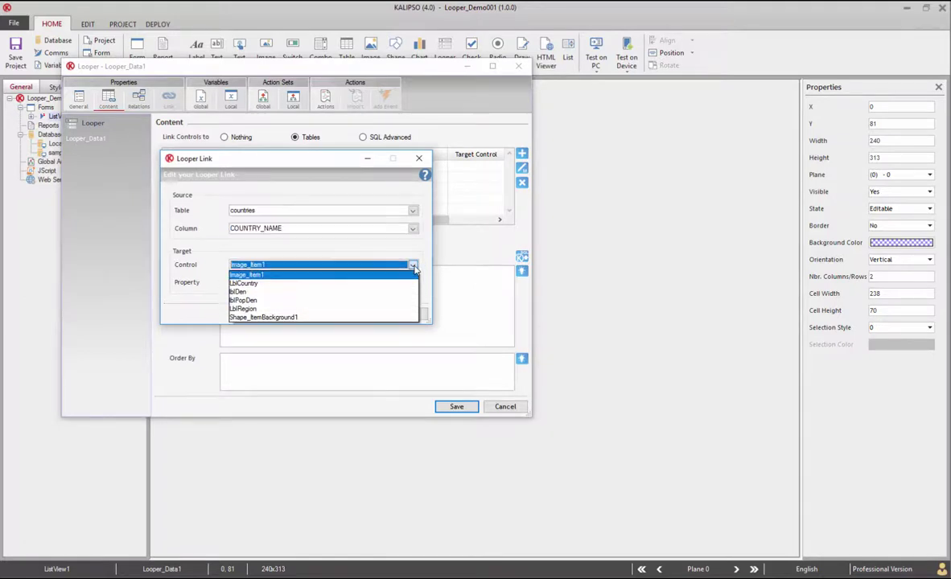
{"action": "left_click", "coordinate": [404, 283]}
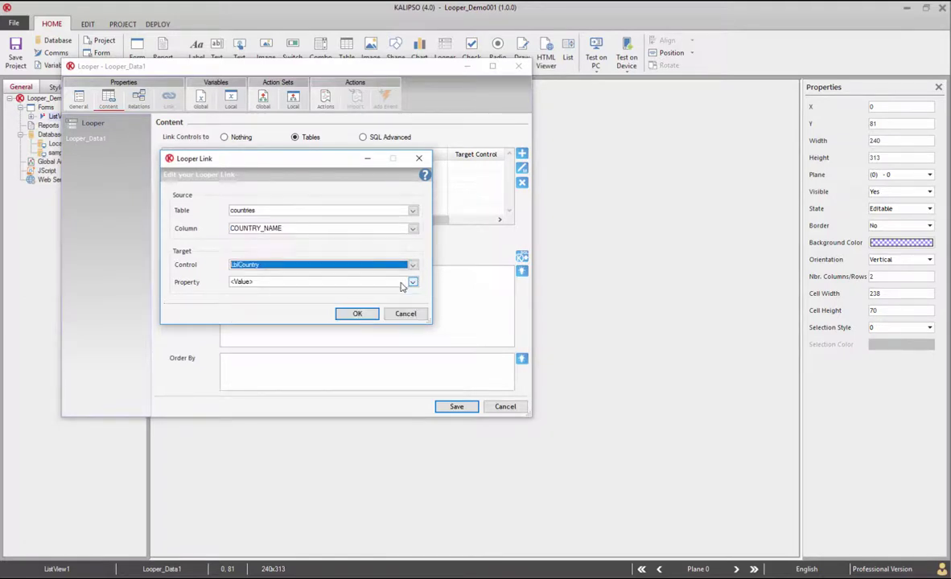
{"action": "left_click", "coordinate": [366, 315]}
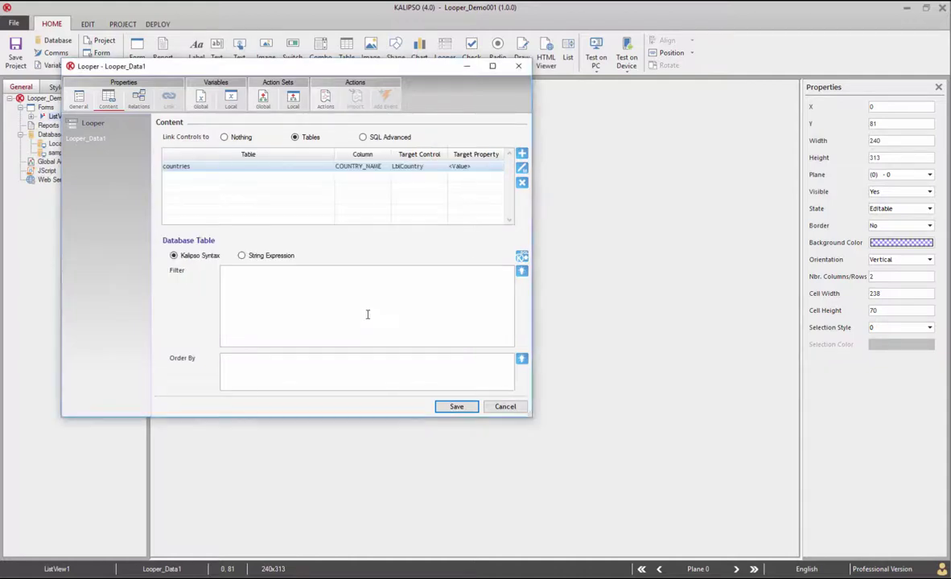
Add a looper link from the countries column IMAGE to the value of Image_Item1.
{"action": "left_click", "coordinate": [521, 153]}
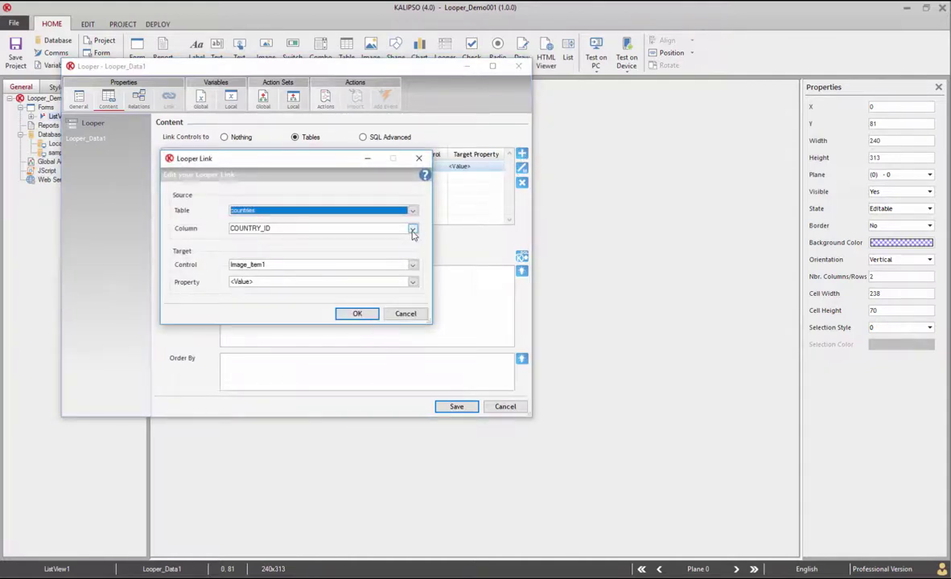
{"action": "left_click", "coordinate": [412, 230]}
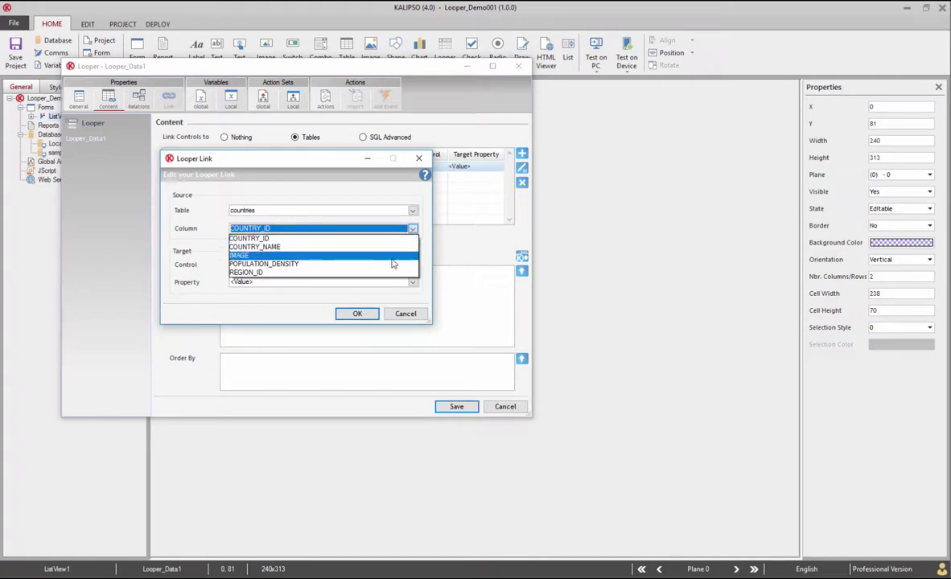
{"action": "left_click", "coordinate": [370, 254]}
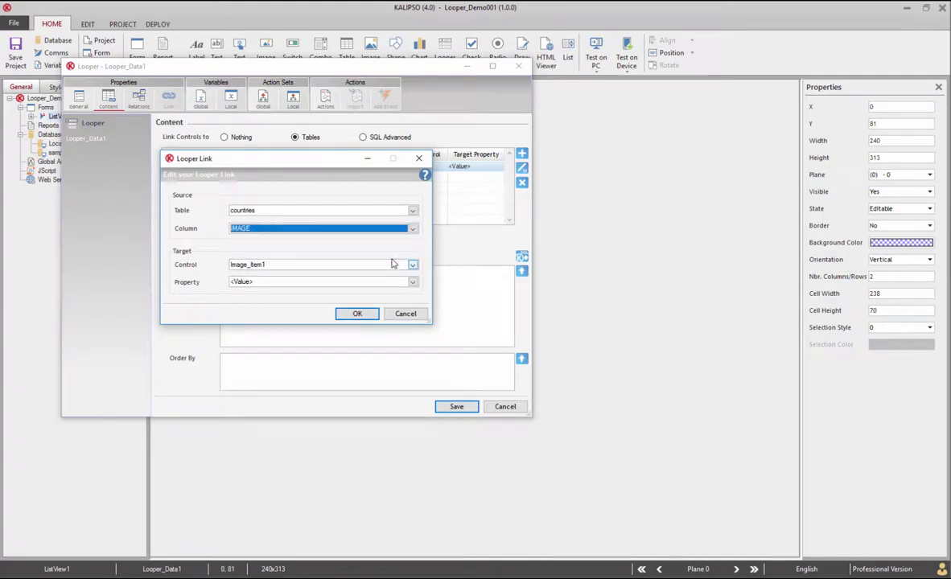
{"action": "left_click", "coordinate": [368, 314]}
Add a looper link from the regions column REGION_NAME to the value of LblRegion.
{"action": "left_click", "coordinate": [521, 154]}
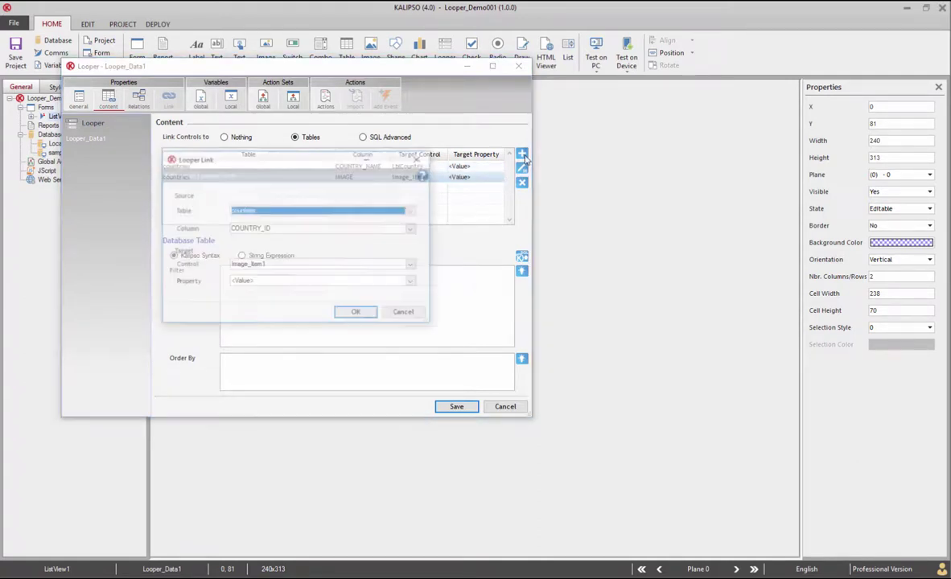
{"action": "left_click", "coordinate": [385, 210]}
{"action": "left_click", "coordinate": [375, 240]}
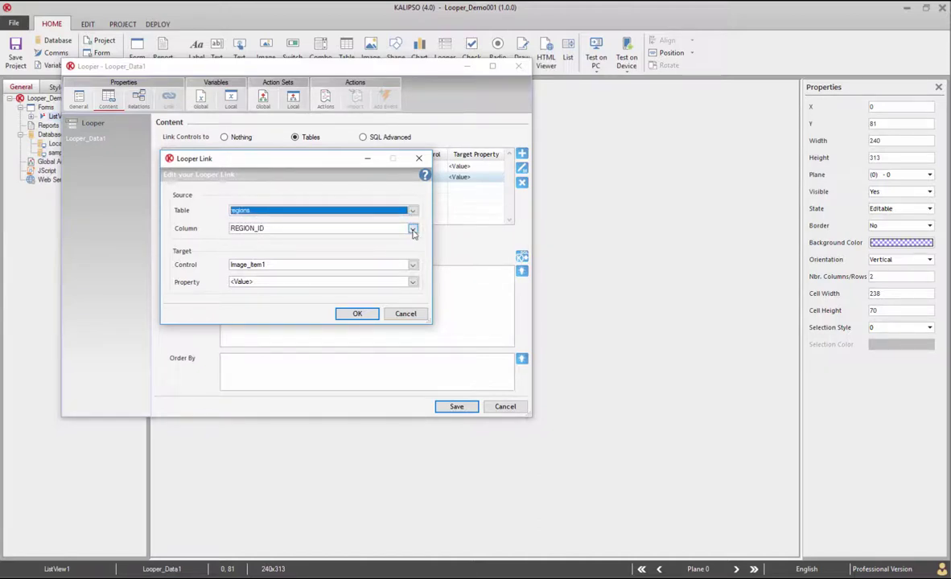
{"action": "left_click", "coordinate": [381, 227]}
{"action": "left_click", "coordinate": [386, 244]}
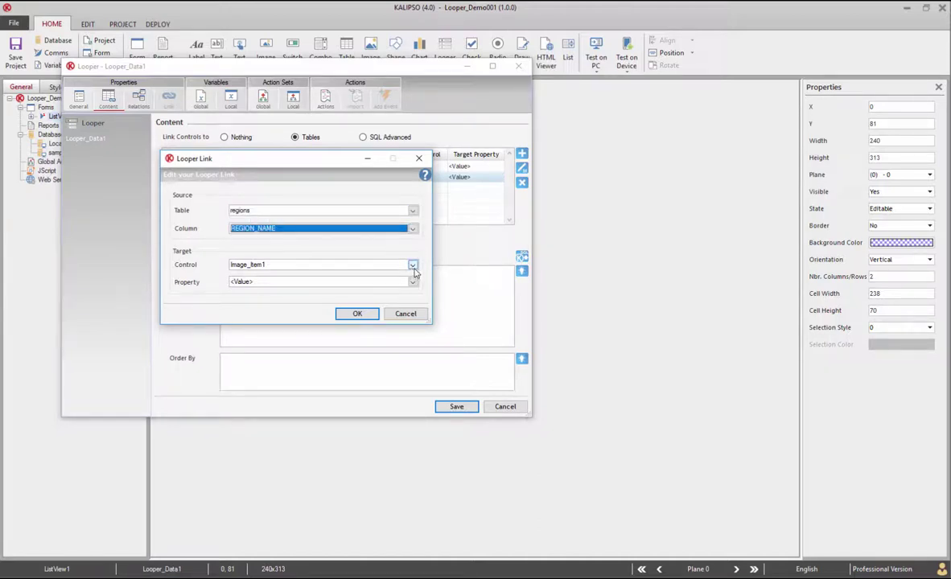
{"action": "left_click", "coordinate": [386, 265]}
{"action": "left_click", "coordinate": [366, 309]}
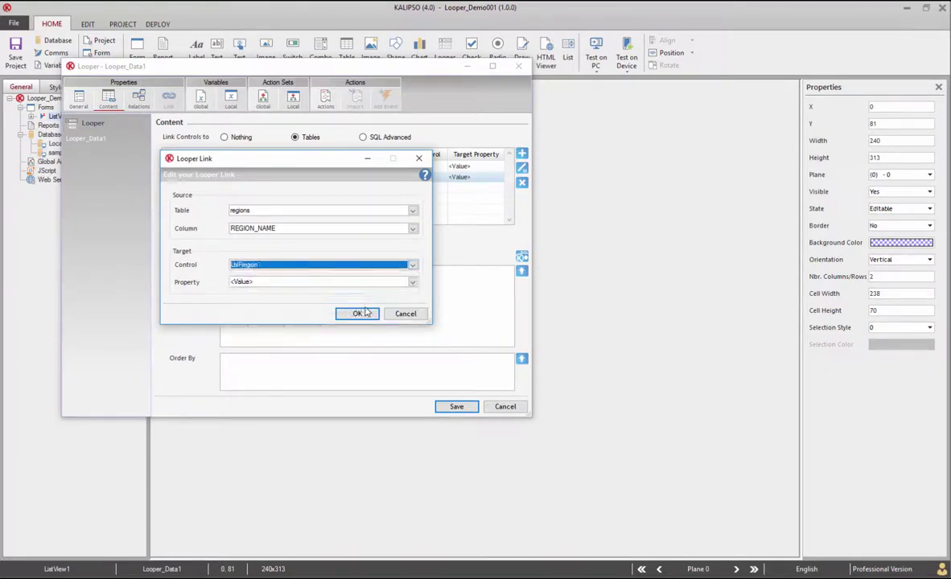
{"action": "left_click", "coordinate": [359, 313]}
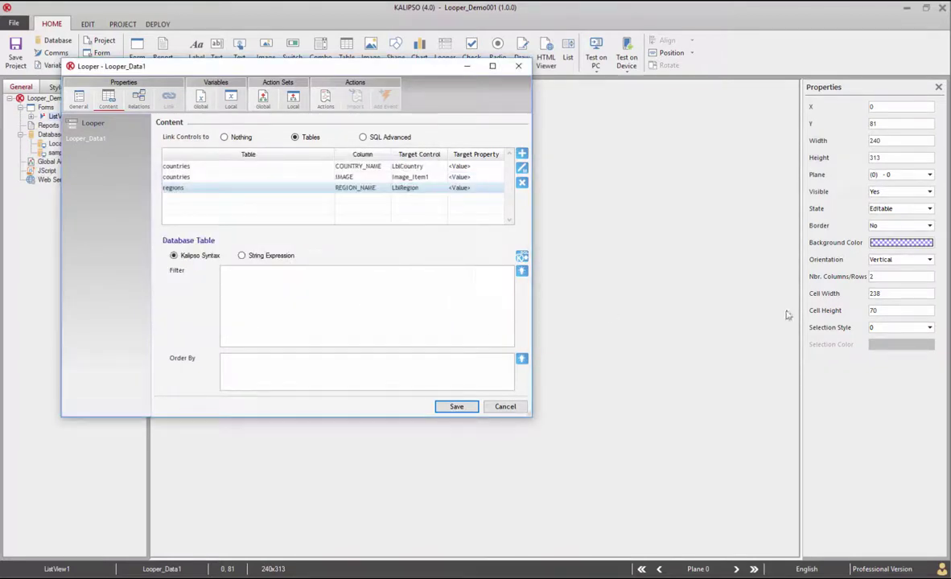
Add a looper link from the countries column POPULATION_DENSITY to the value of lblPopDen.
{"action": "left_click", "coordinate": [521, 154]}
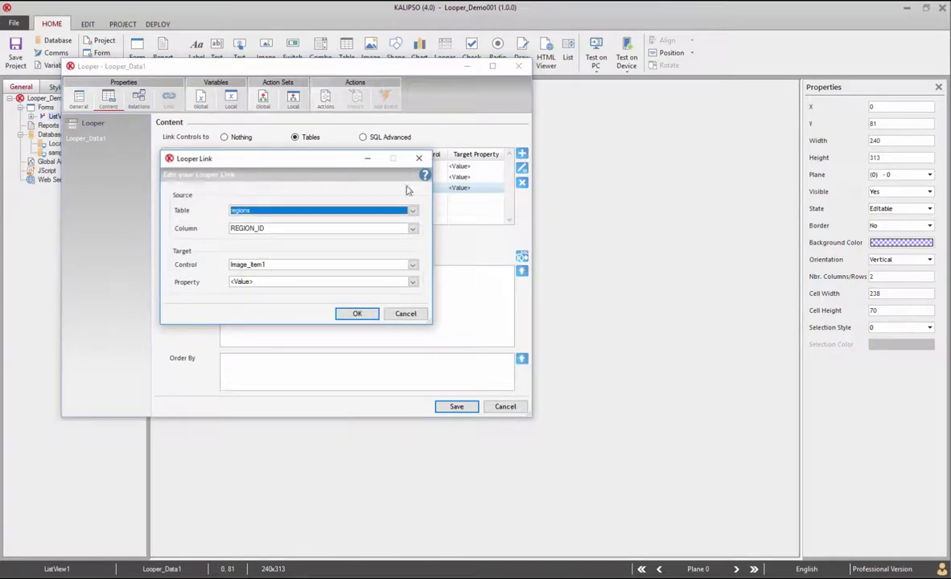
{"action": "left_click", "coordinate": [357, 228]}
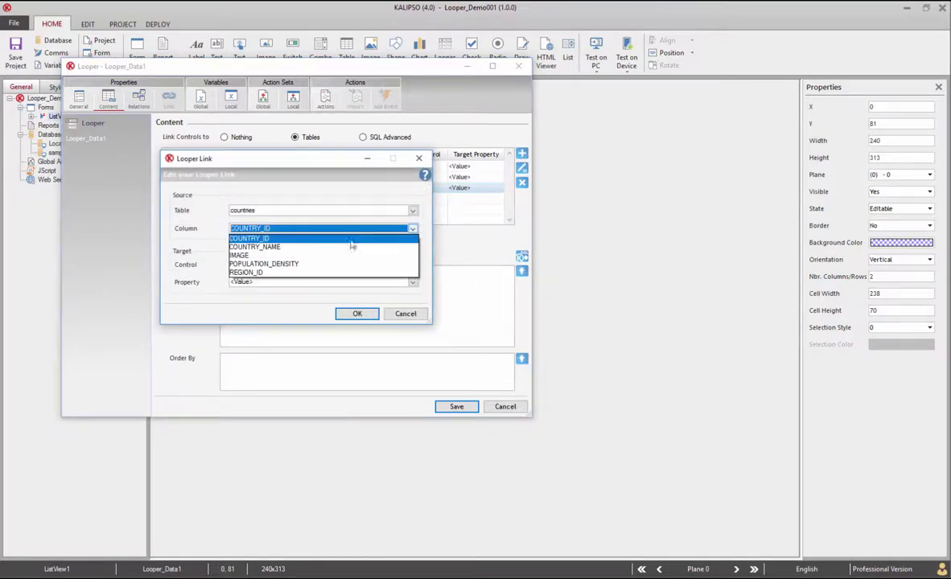
{"action": "left_click", "coordinate": [342, 266]}
{"action": "left_click", "coordinate": [341, 268]}
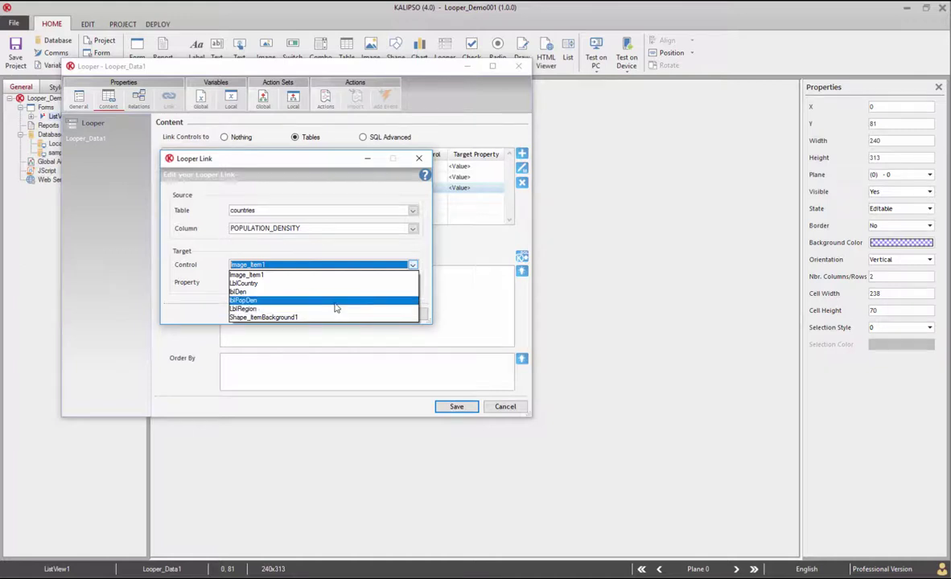
{"action": "left_click", "coordinate": [335, 300]}
{"action": "left_click", "coordinate": [355, 313]}
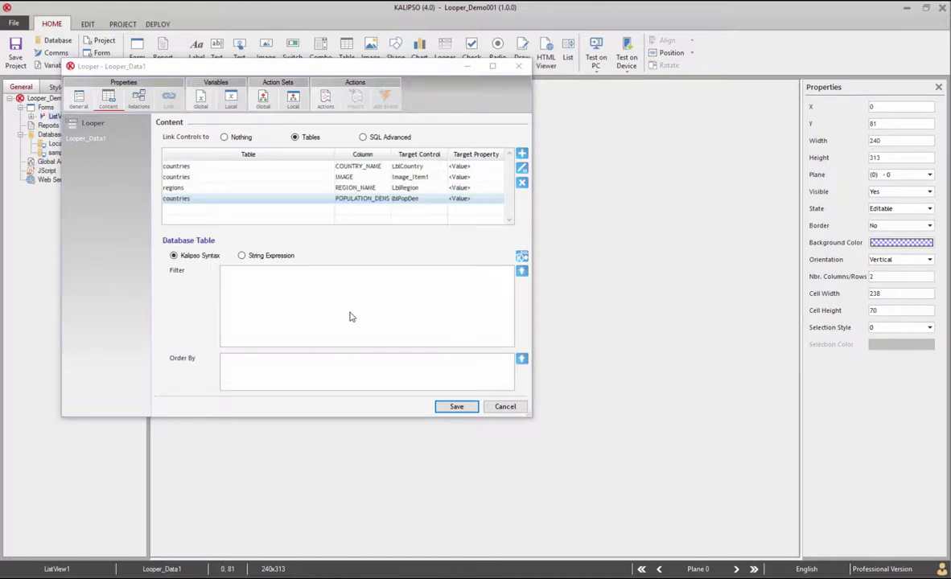
Relate the countries and regions tables through REGION_ID in both and save the looper's properties.
{"action": "left_click", "coordinate": [139, 98]}
{"action": "left_click", "coordinate": [201, 161]}
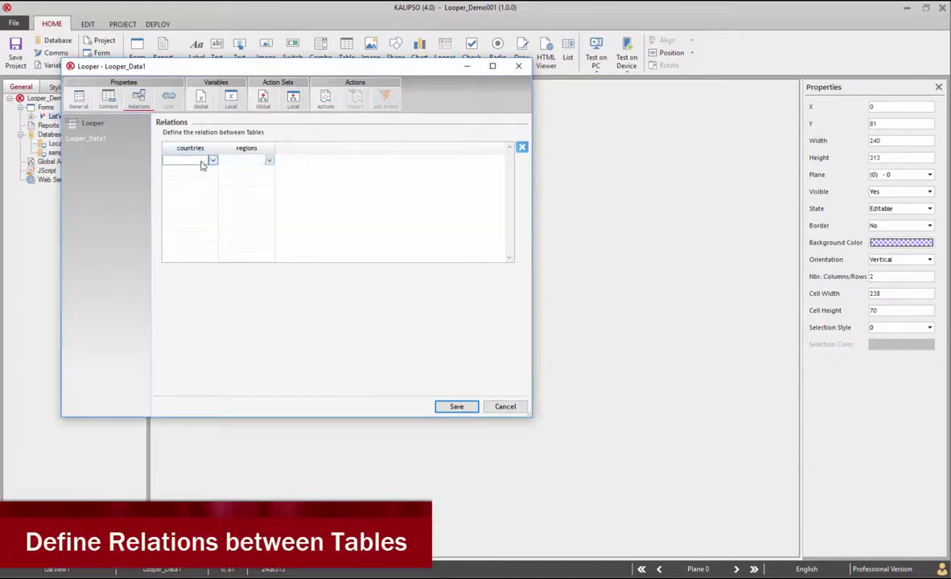
{"action": "left_click", "coordinate": [213, 162]}
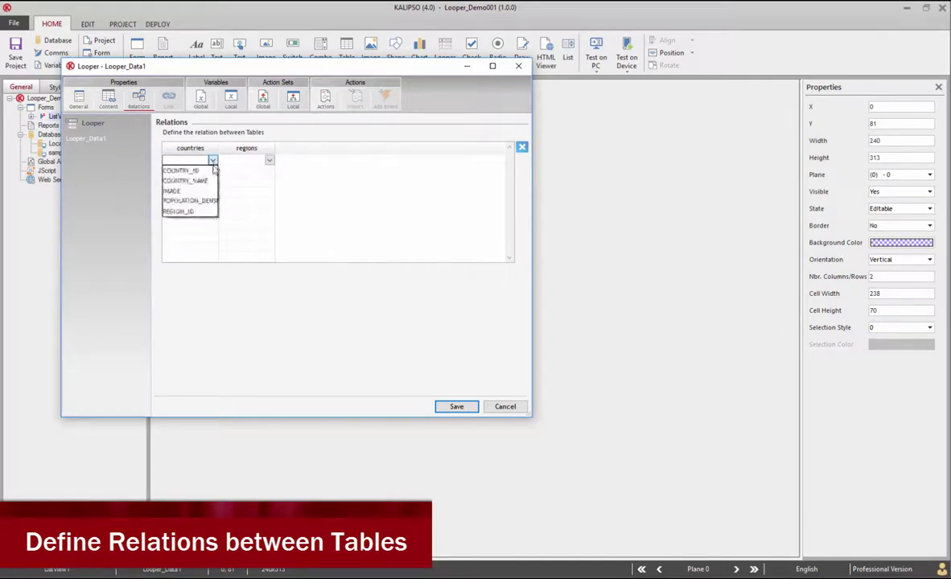
{"action": "left_click", "coordinate": [197, 211]}
{"action": "left_click", "coordinate": [268, 160]}
{"action": "left_click", "coordinate": [262, 172]}
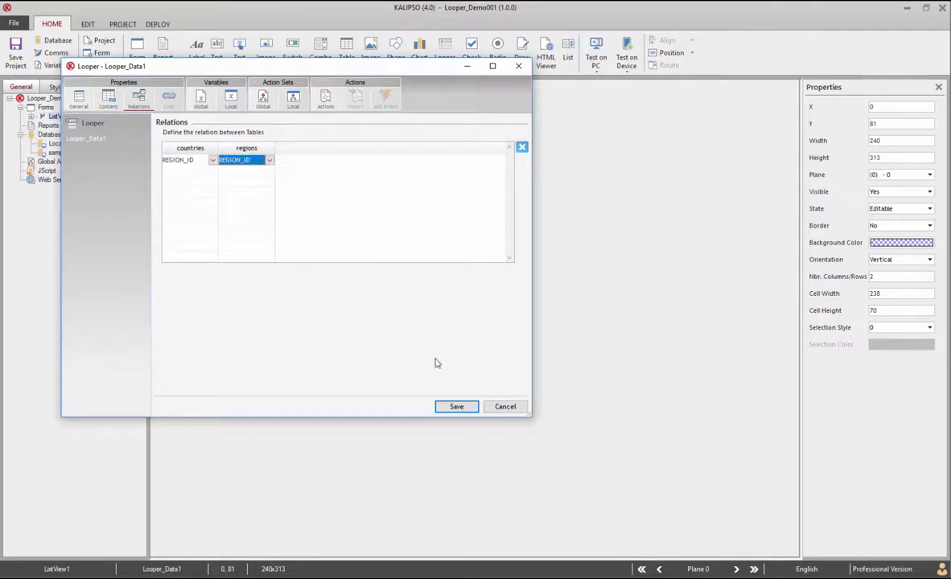
{"action": "left_click", "coordinate": [451, 407]}
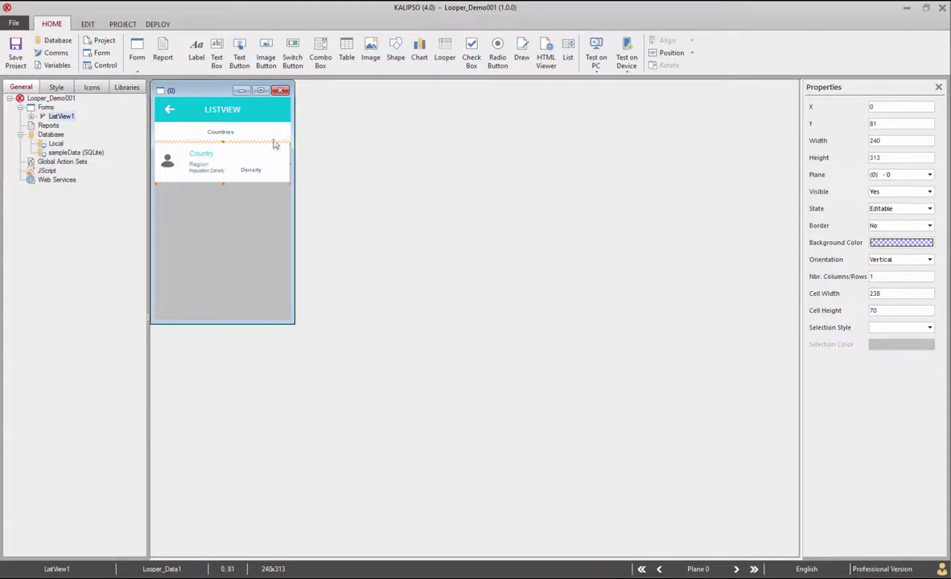
Add a Refresh Control action for Looper_Data1 to the ListView1 form's Open Form event and save the form.
{"action": "left_click", "coordinate": [100, 53]}
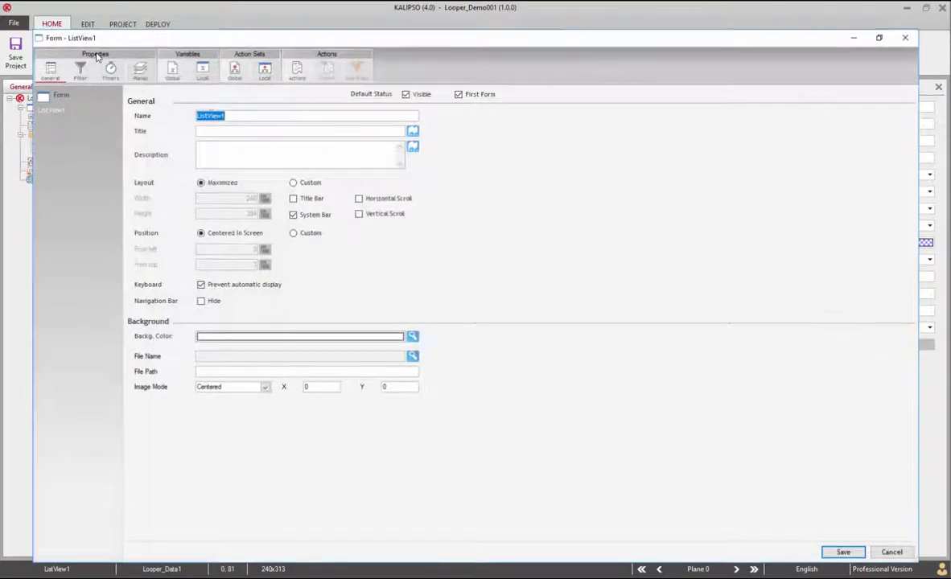
{"action": "left_click", "coordinate": [294, 69]}
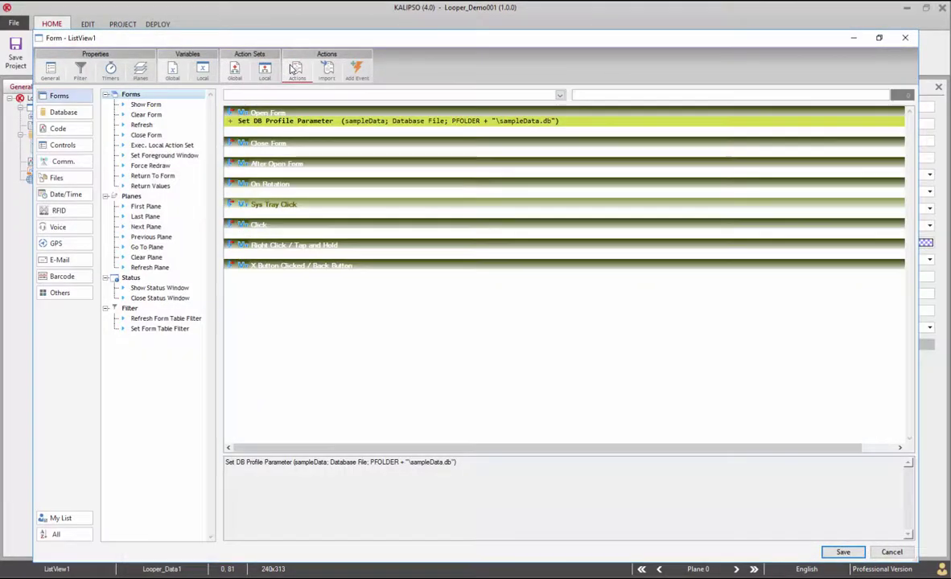
{"action": "left_click", "coordinate": [303, 134]}
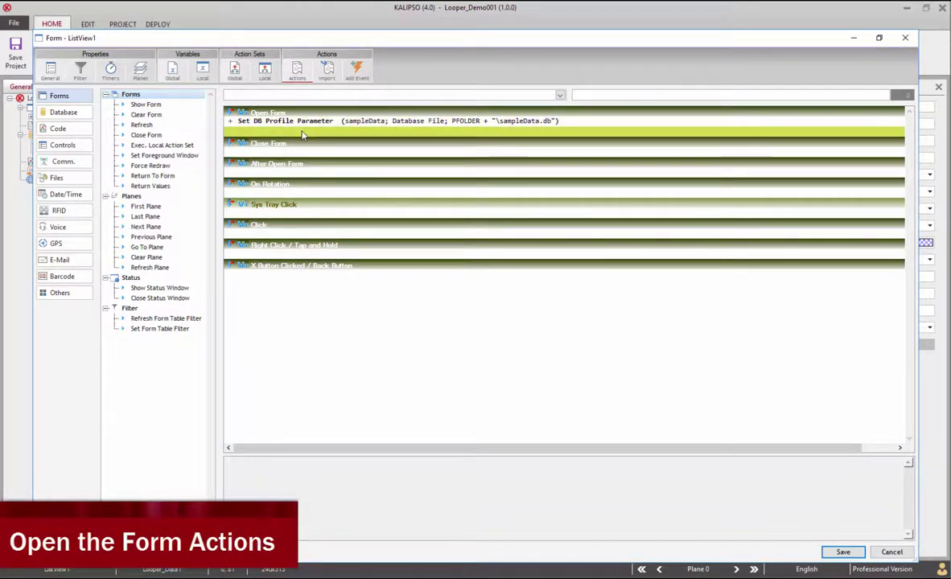
{"action": "type", "text": "Refresh"}
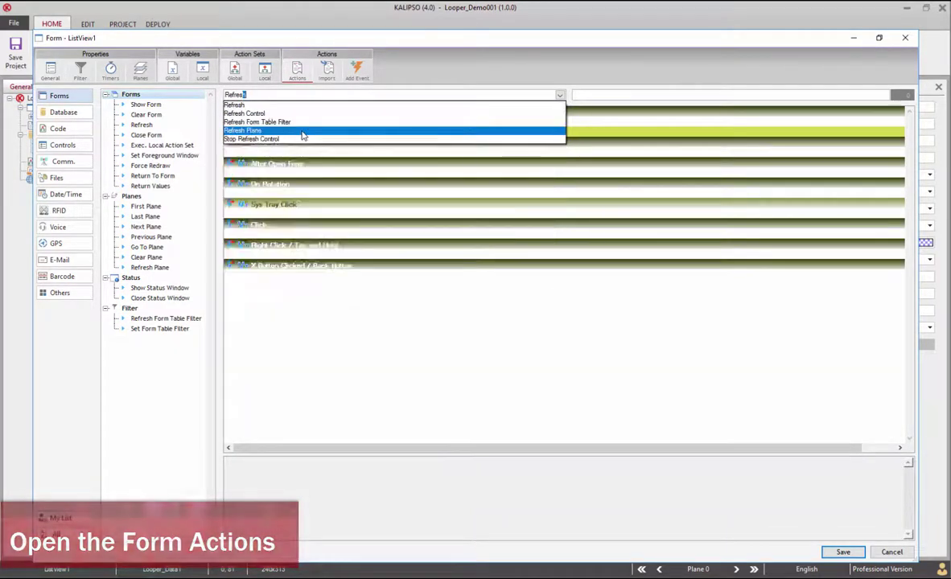
{"action": "left_click", "coordinate": [256, 113]}
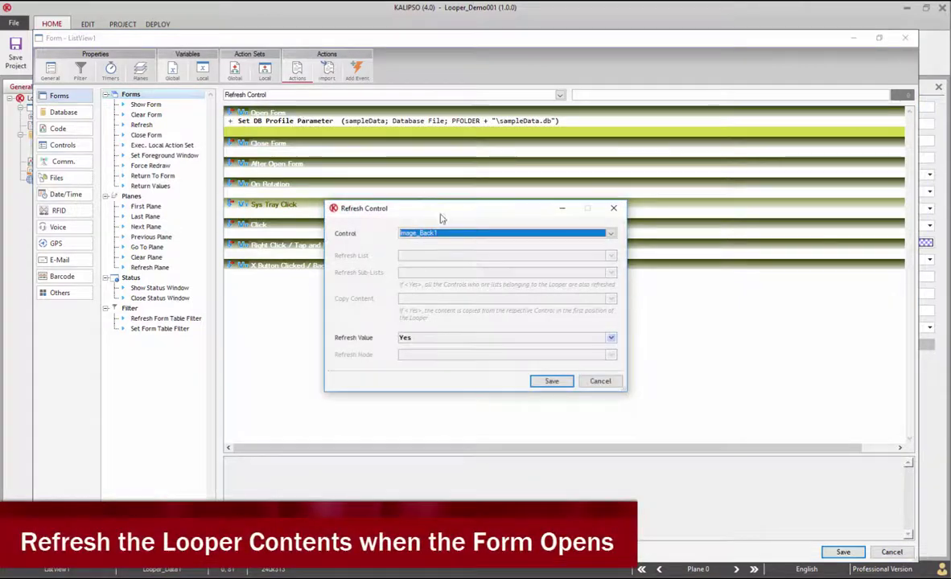
{"action": "left_click", "coordinate": [478, 238]}
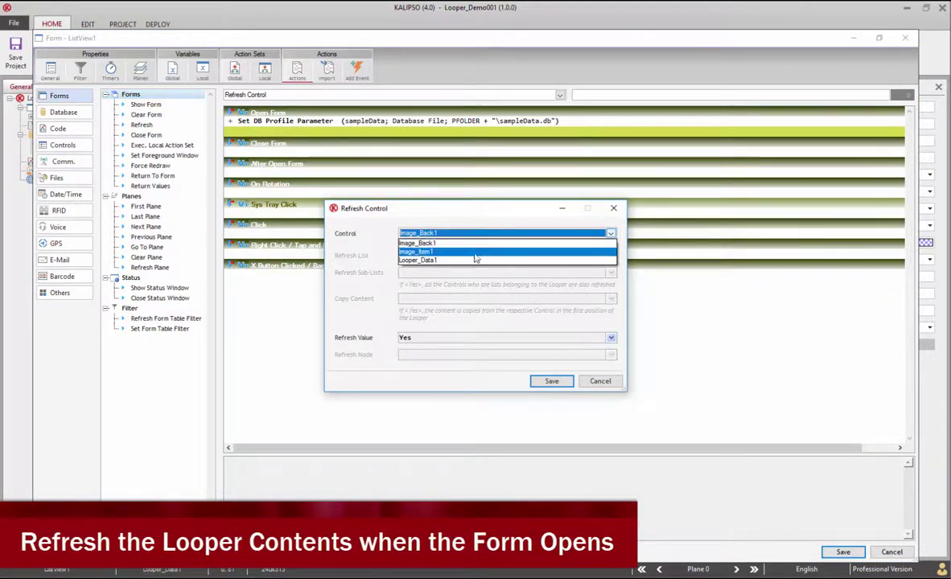
{"action": "left_click", "coordinate": [472, 260]}
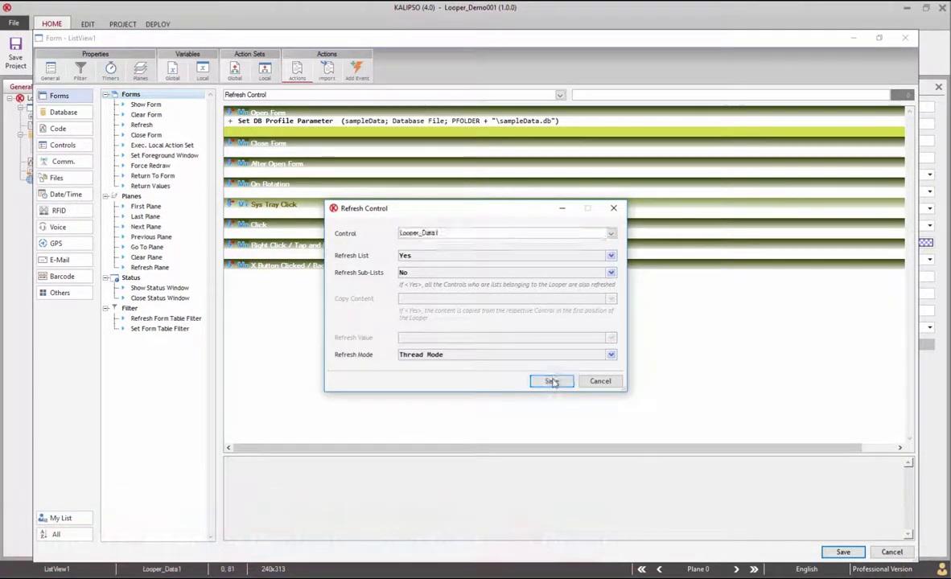
{"action": "left_click", "coordinate": [552, 382]}
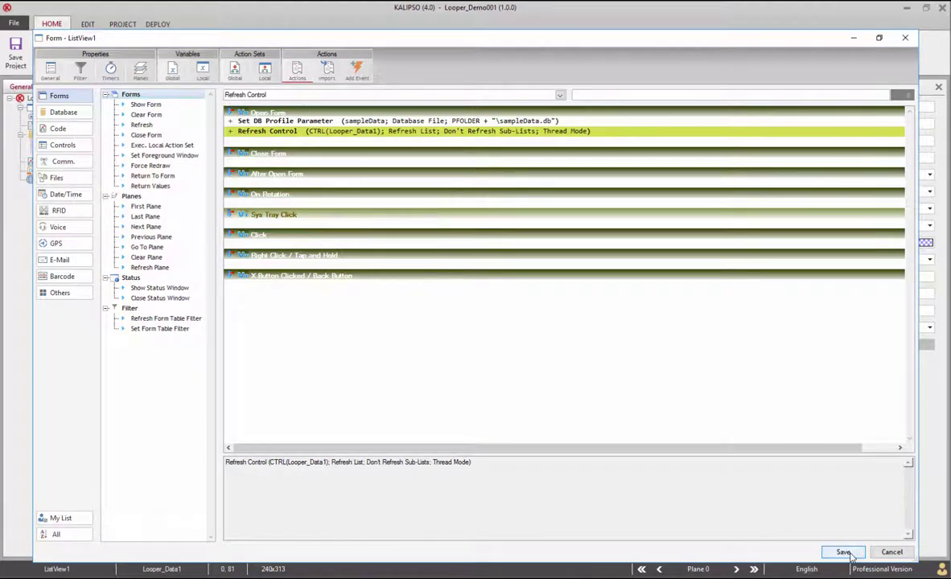
{"action": "left_click", "coordinate": [842, 552]}
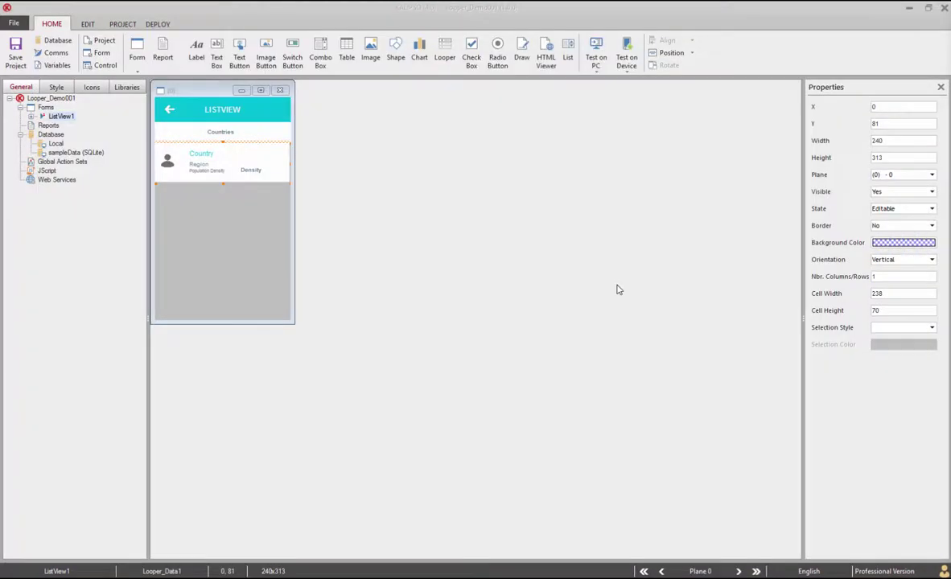
Test the project on the PC simulator, look through the whole countries list, and close the test.
{"action": "left_click", "coordinate": [596, 53]}
{"action": "left_click", "coordinate": [567, 417]}
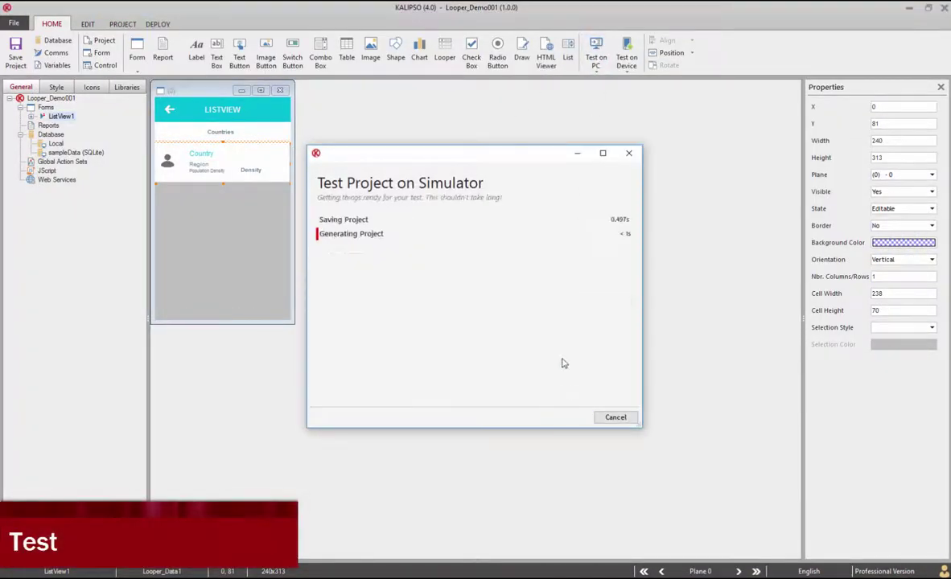
{"action": "scroll", "coordinate": [495, 290], "scroll_direction": "down", "scroll_amount": 5}
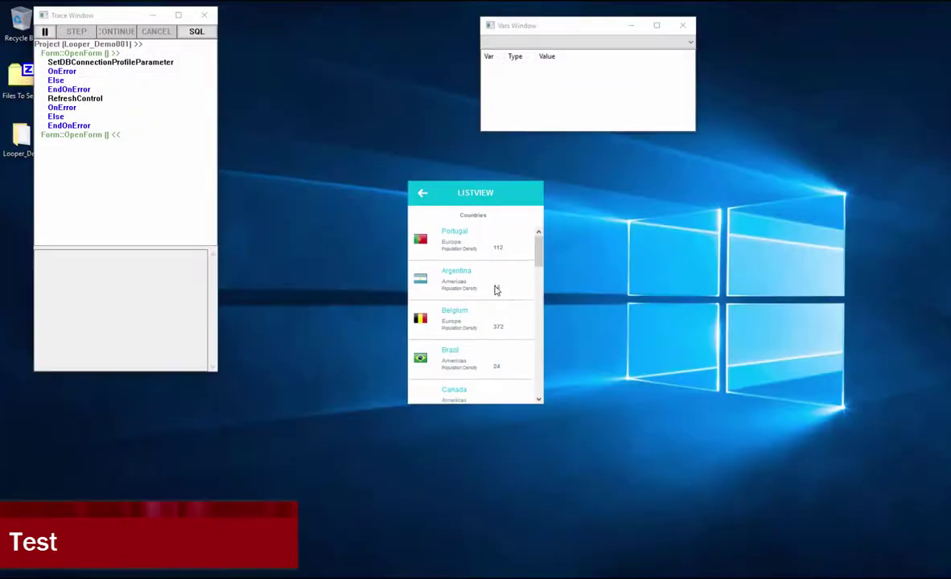
{"action": "left_click_drag", "start_coordinate": [540, 288], "coordinate": [531, 390]}
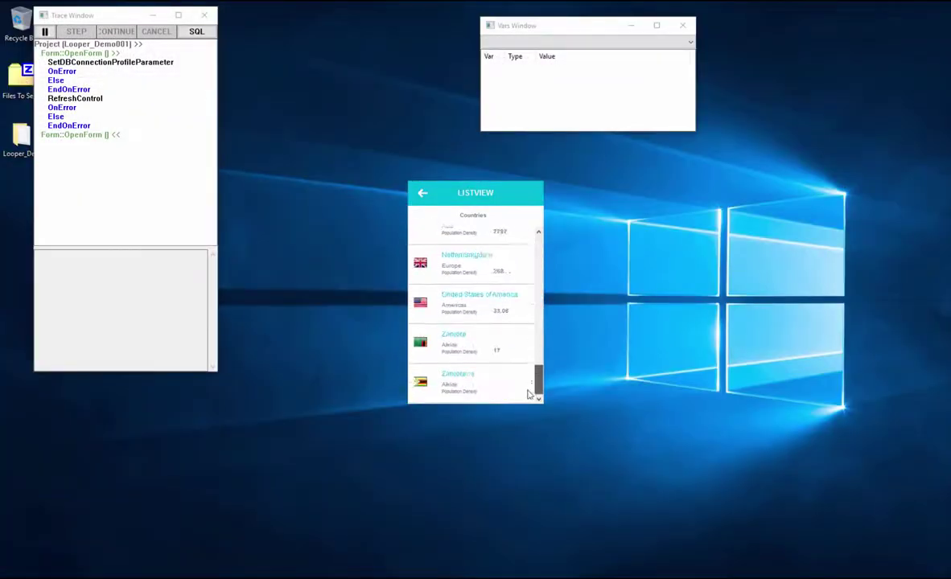
{"action": "left_click", "coordinate": [421, 194]}
Add an If action with the condition Val(CTRL(lblPopDen)) > 100 to the Item Added event of Looper_Data1.
{"action": "double_click", "coordinate": [213, 207]}
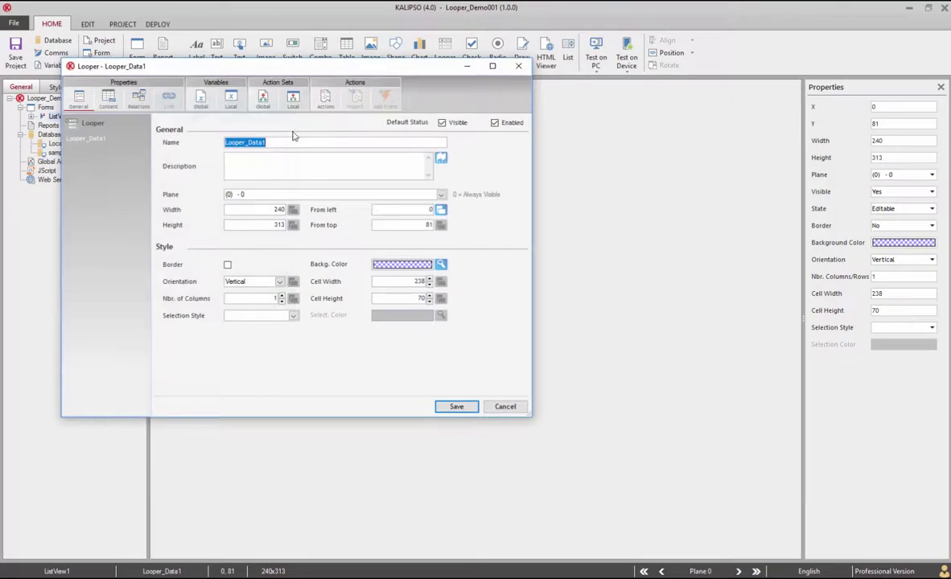
{"action": "left_click", "coordinate": [325, 98]}
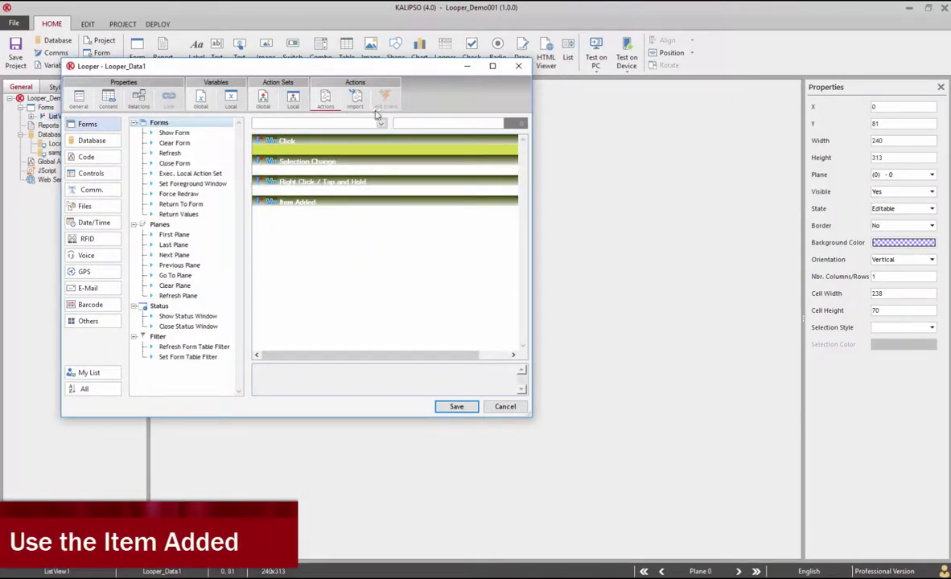
{"action": "left_click", "coordinate": [316, 215]}
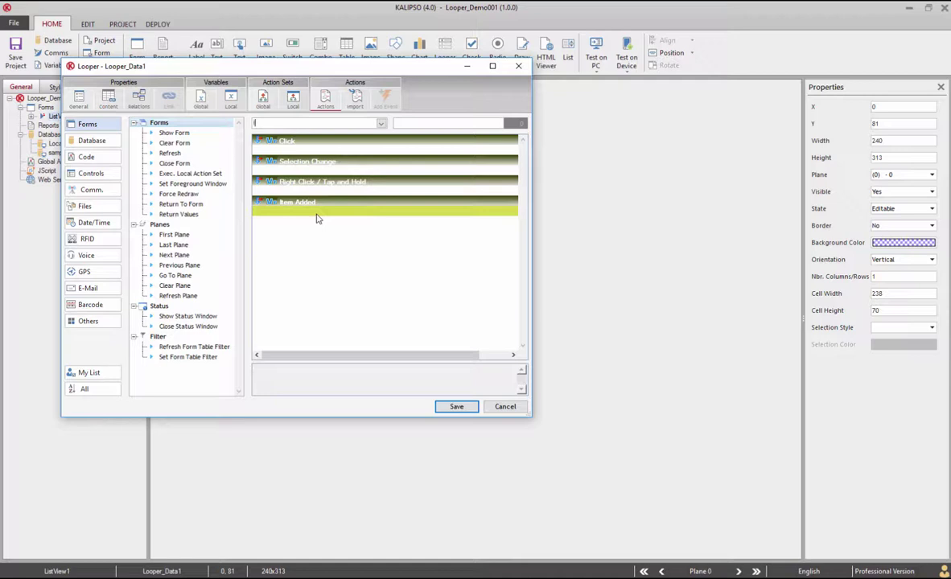
{"action": "key", "text": "alt+Down"}
{"action": "left_click", "coordinate": [259, 133]}
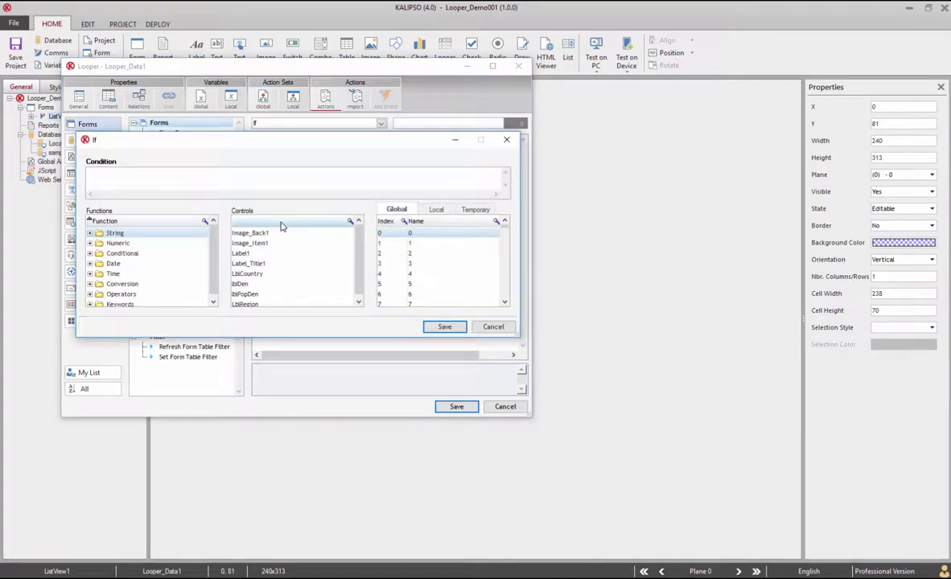
{"action": "left_click", "coordinate": [213, 181]}
{"action": "type", "text": "val"}
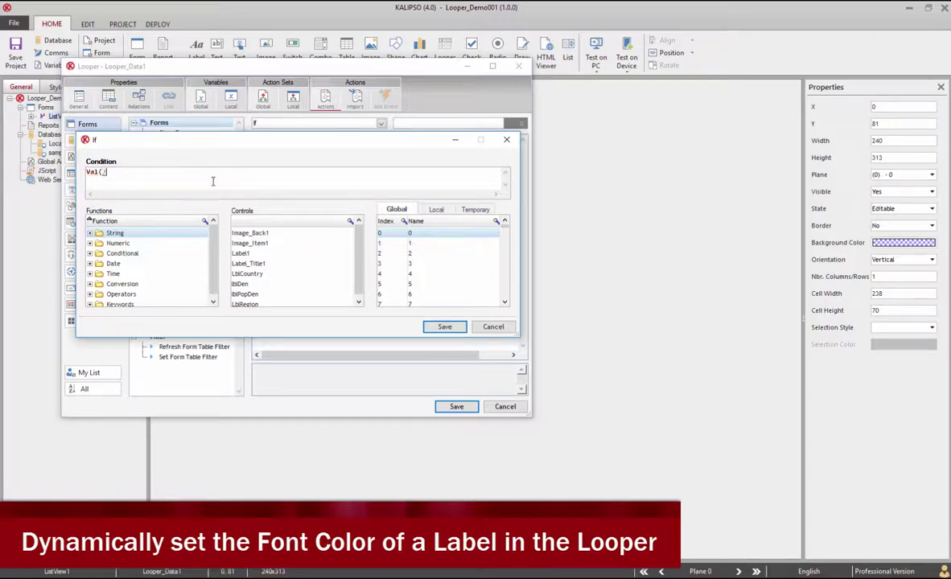
{"action": "double_click", "coordinate": [246, 295]}
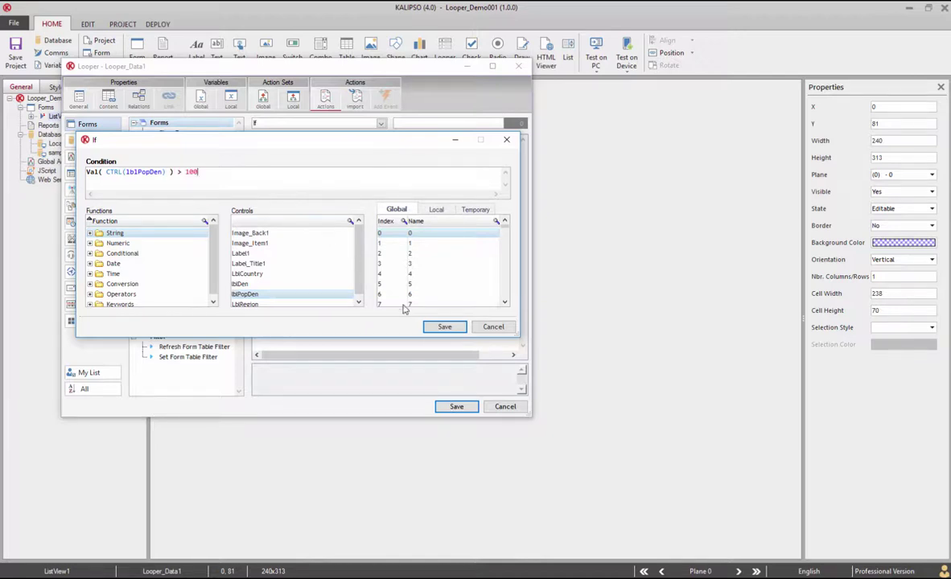
{"action": "left_click", "coordinate": [438, 327]}
Insert a Set Property action inside the If block with lblPopDen as its source control.
{"action": "left_click", "coordinate": [321, 213]}
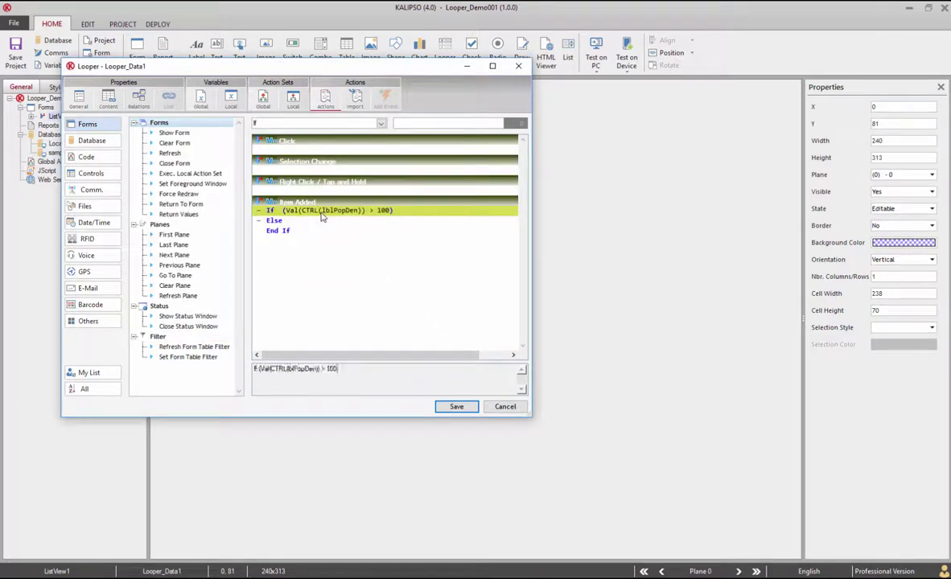
{"action": "type", "text": "Set"}
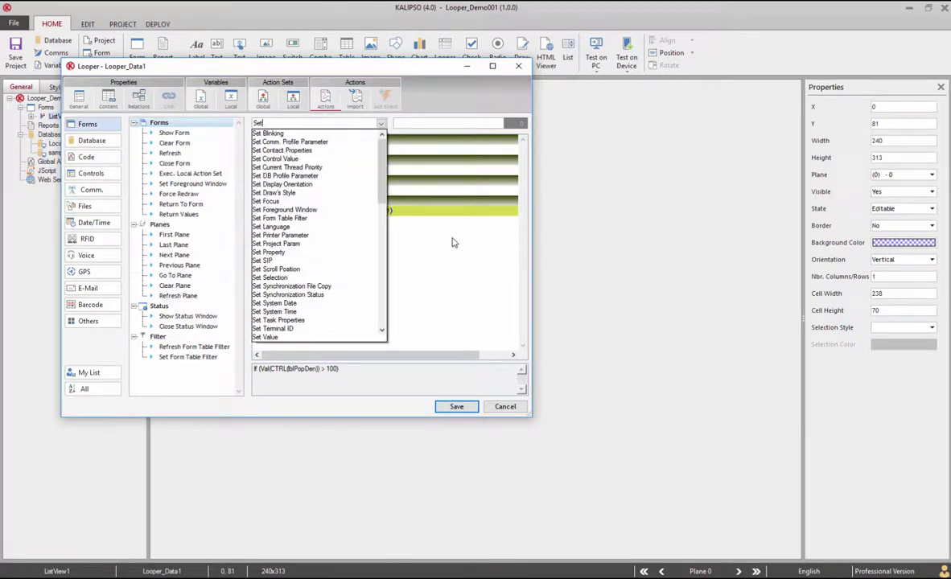
{"action": "type", "text": " prot"}
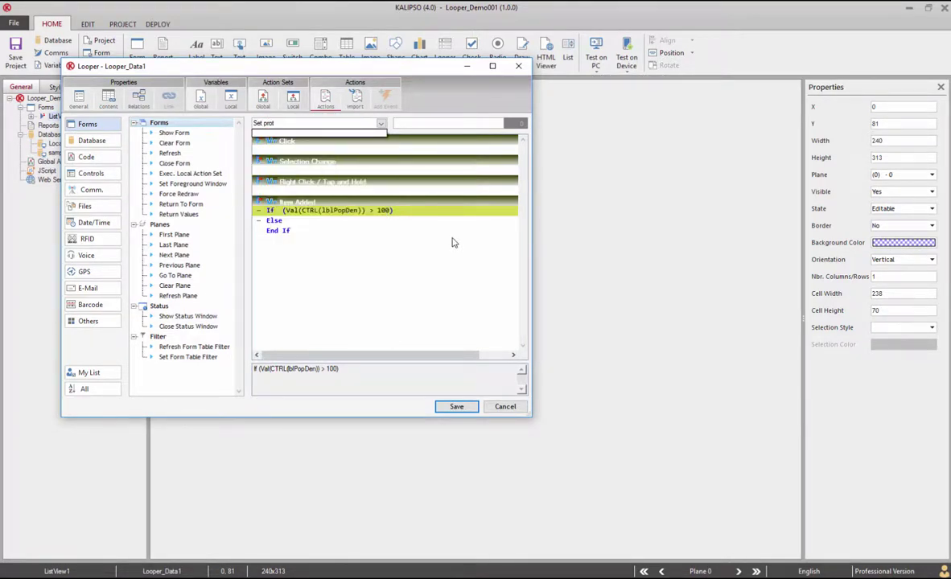
{"action": "key", "text": "BackSpace"}
{"action": "key", "text": "Down"}
{"action": "key", "text": "Down"}
{"action": "key", "text": "Return"}
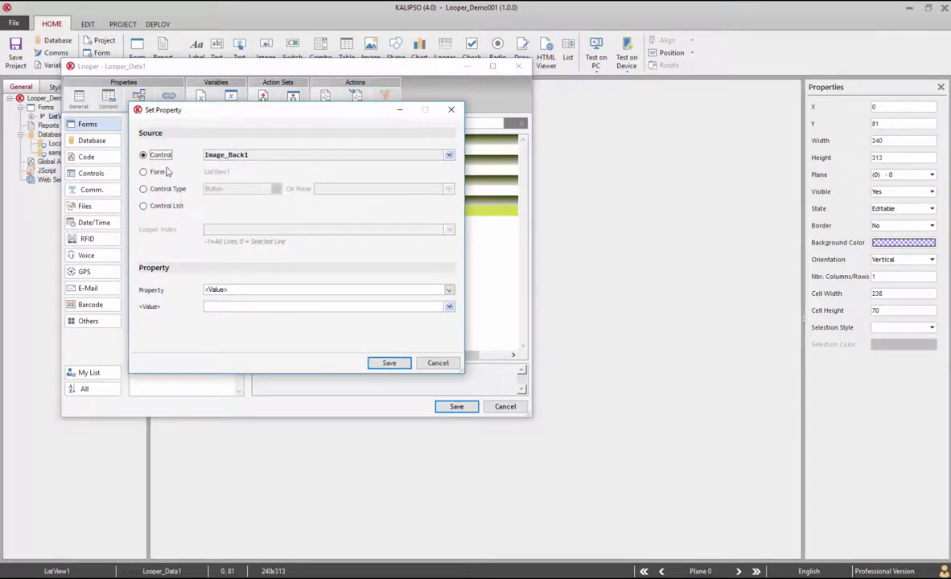
{"action": "left_click", "coordinate": [258, 155]}
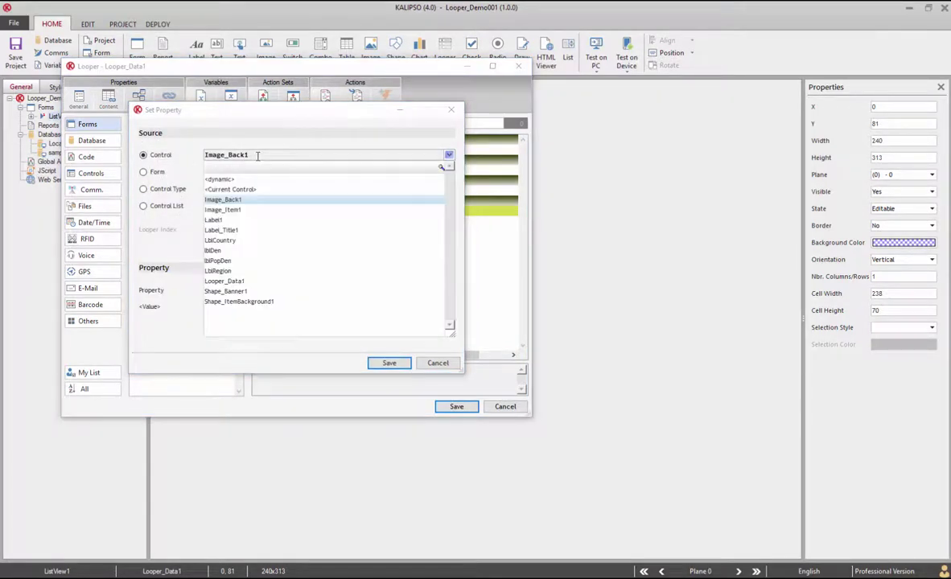
{"action": "left_click", "coordinate": [275, 263]}
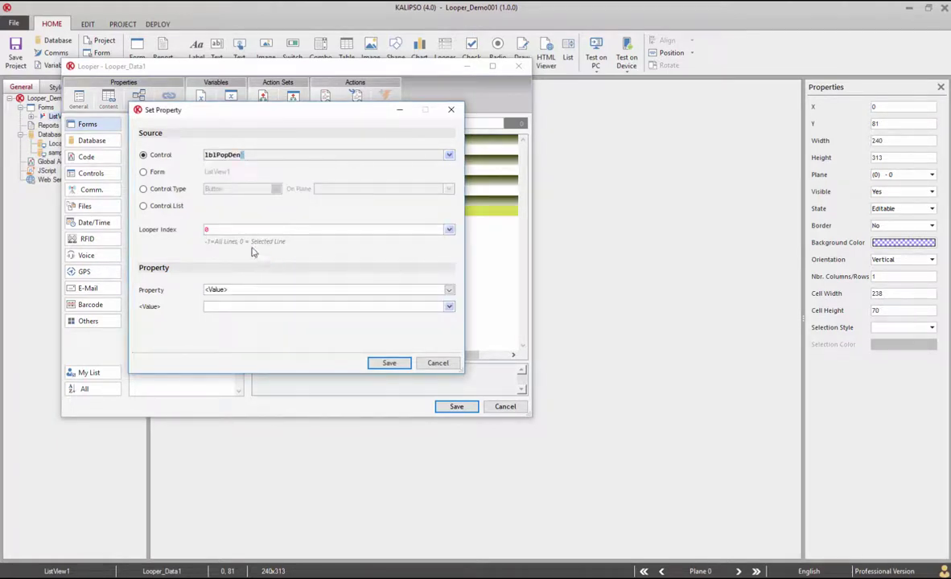
Make the action set the Font Color property to the fixed red 255051051 and save it.
{"action": "left_click", "coordinate": [250, 288]}
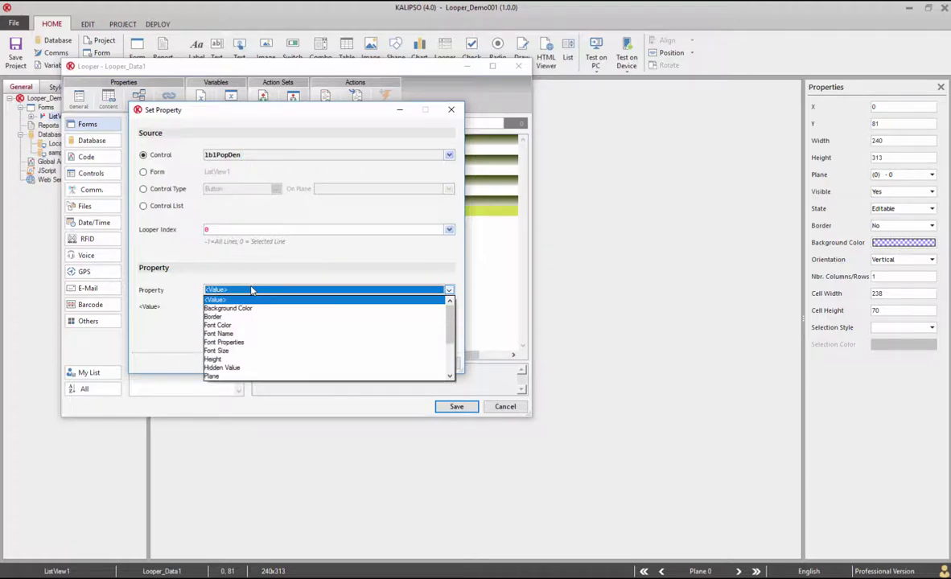
{"action": "left_click", "coordinate": [250, 326]}
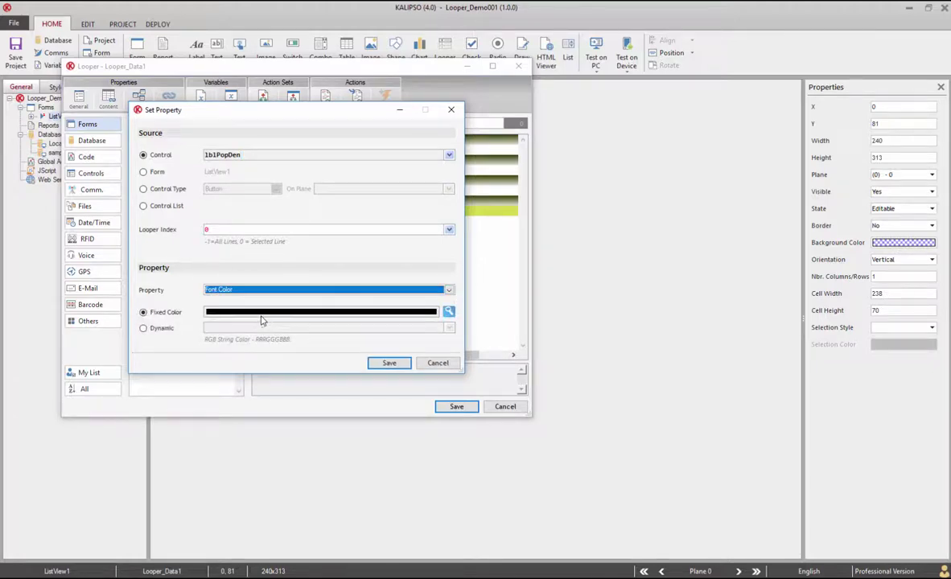
{"action": "left_click", "coordinate": [447, 312]}
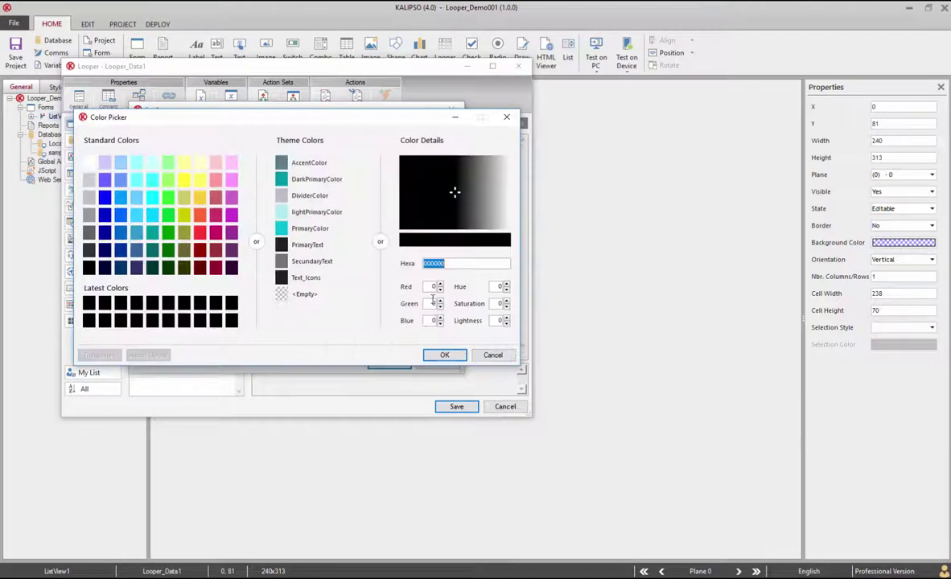
{"action": "left_click", "coordinate": [200, 233]}
{"action": "left_click", "coordinate": [444, 355]}
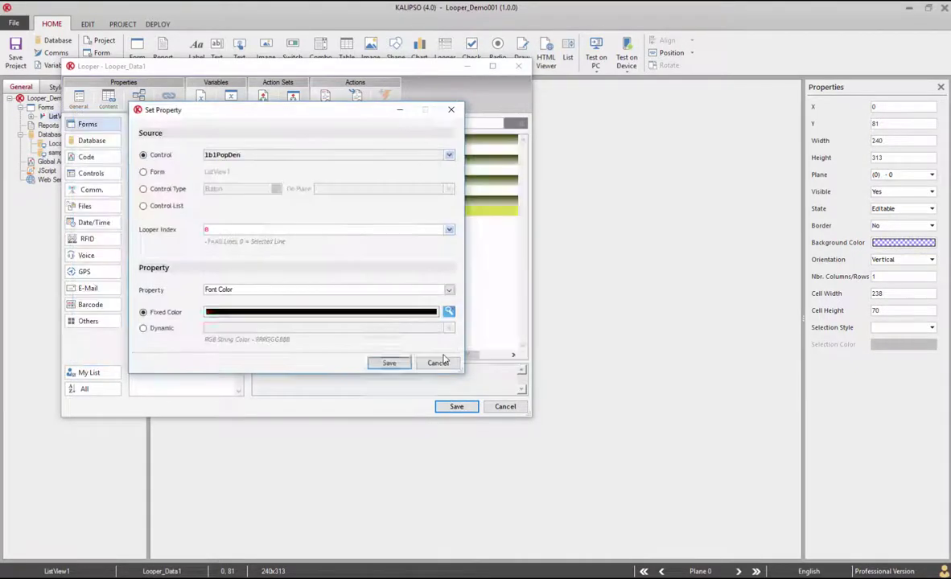
{"action": "left_click", "coordinate": [389, 363]}
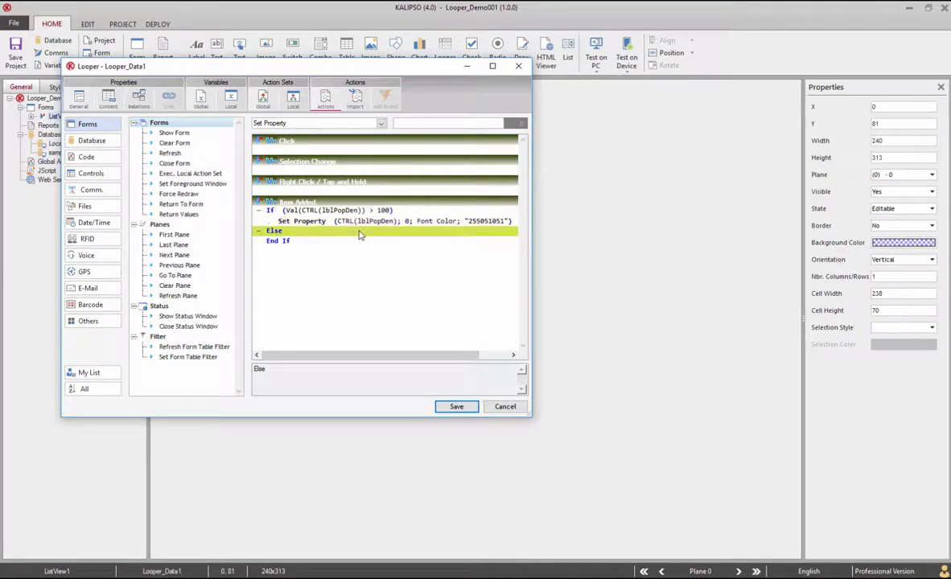
Delete the Else branch from the Item Added condition and save the looper.
{"action": "key", "text": "Delete"}
{"action": "left_click", "coordinate": [455, 406]}
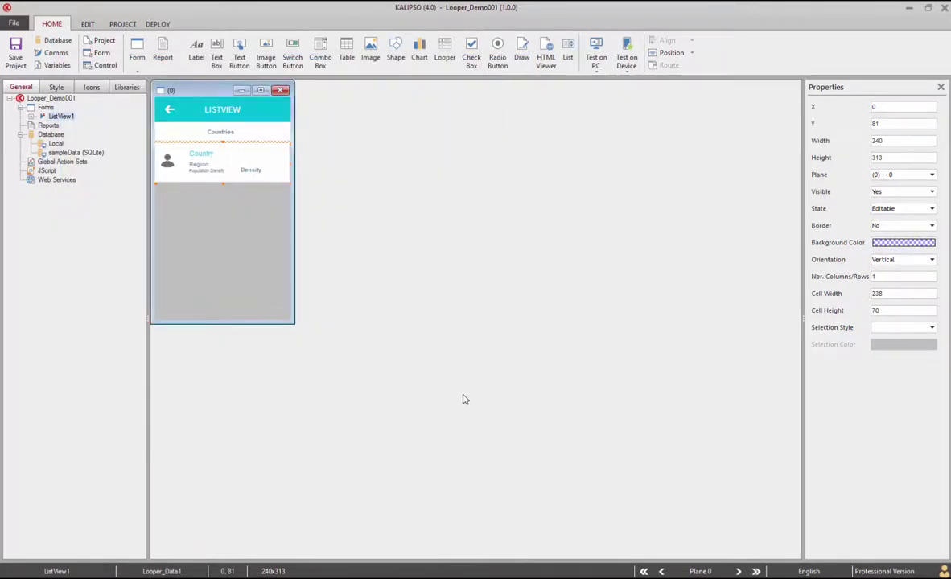
Test the project on the PC again, examining the population density font colours and the If entries in the trace.
{"action": "left_click", "coordinate": [596, 56]}
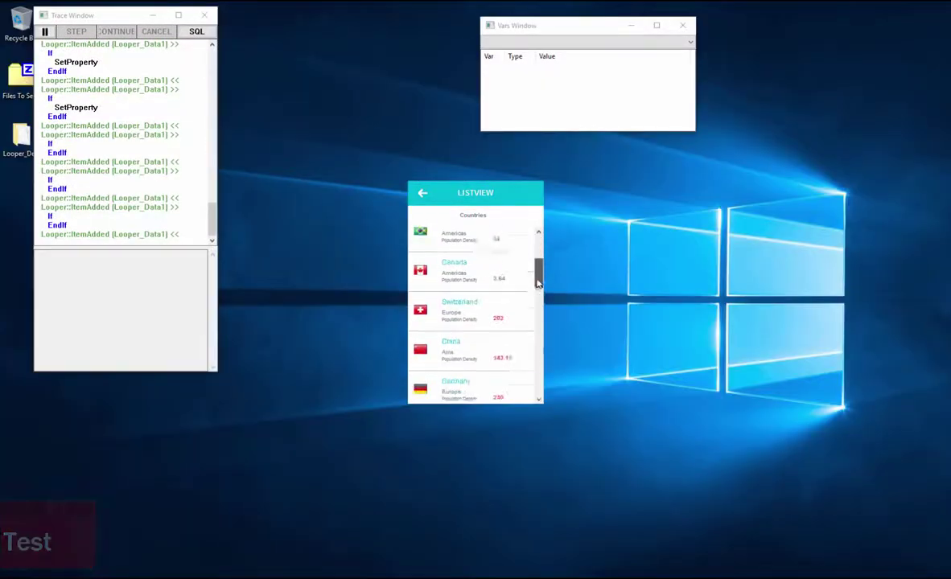
{"action": "left_click_drag", "start_coordinate": [537, 286], "coordinate": [536, 384]}
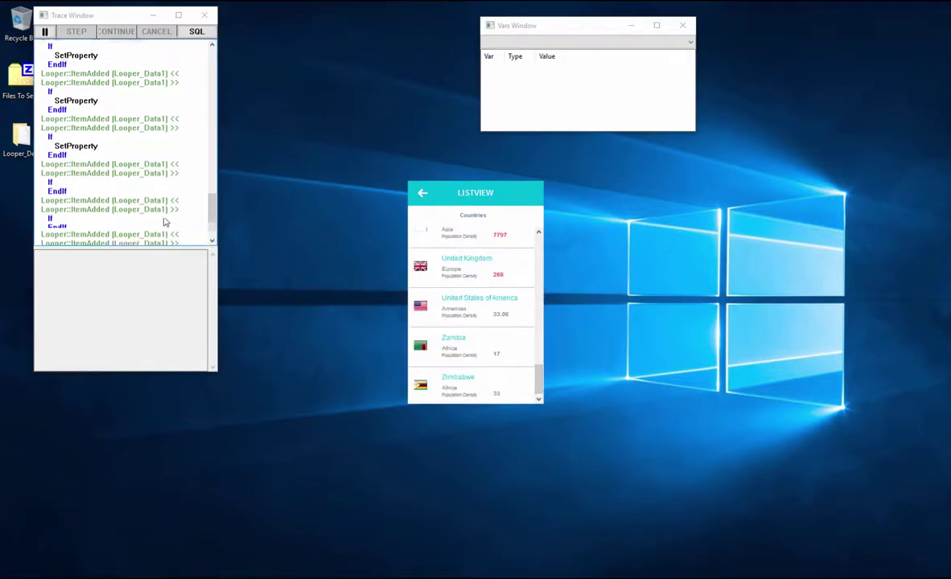
{"action": "scroll", "coordinate": [165, 220], "scroll_direction": "up", "scroll_amount": 3}
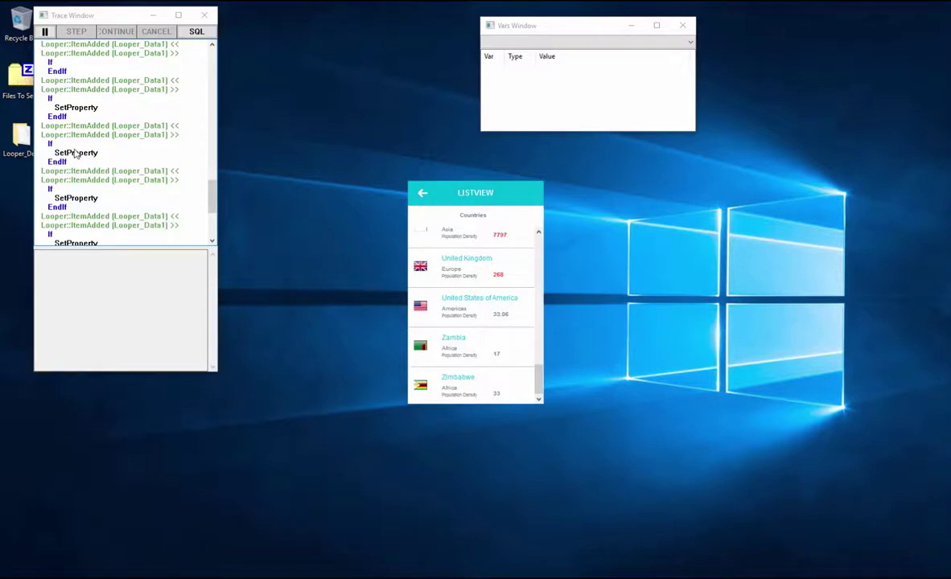
{"action": "left_click", "coordinate": [71, 143]}
{"action": "scroll", "coordinate": [65, 120], "scroll_direction": "up", "scroll_amount": 5}
{"action": "left_click", "coordinate": [59, 71]}
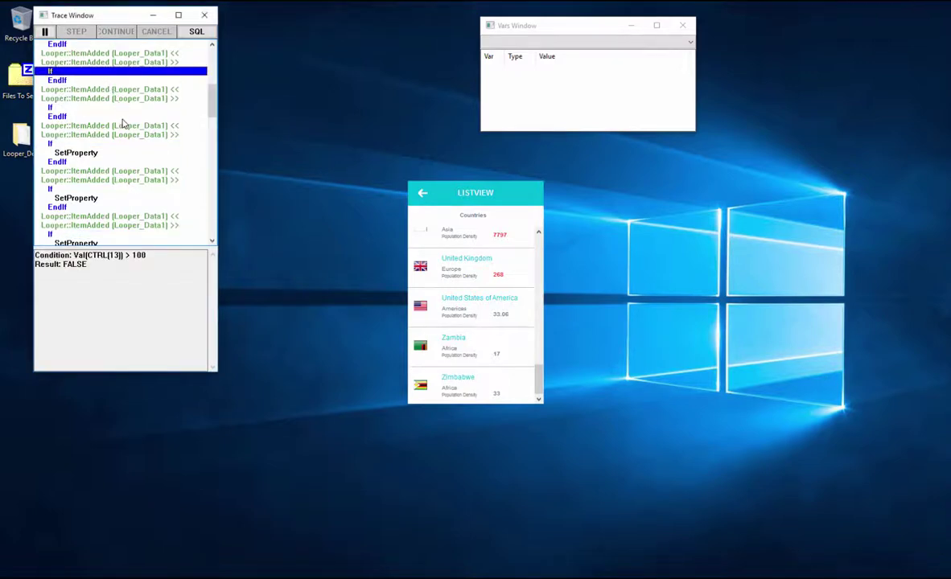
{"action": "left_click", "coordinate": [423, 192]}
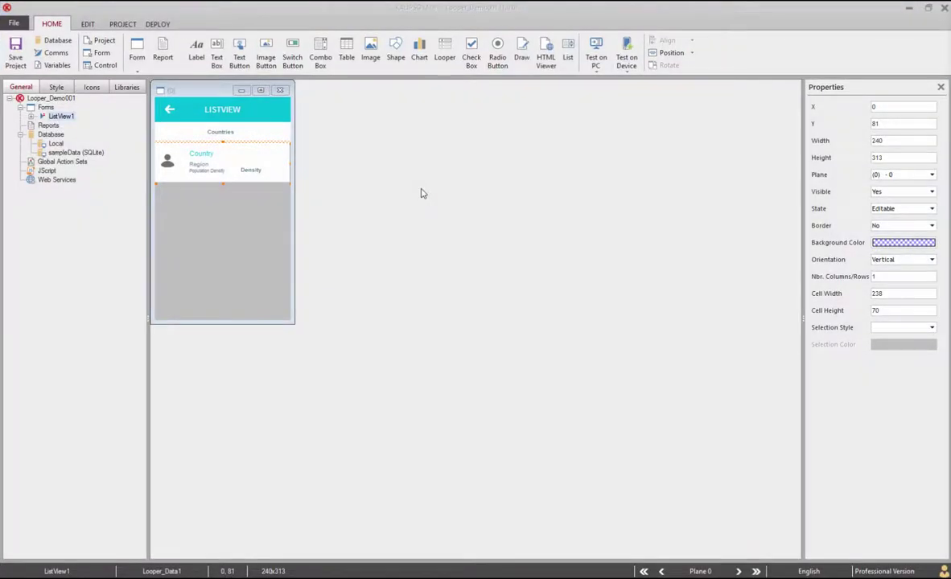
Convert the Looper_Data1 content source from Tables to SQL Advanced, updating the index of each existing column.
{"action": "double_click", "coordinate": [228, 237]}
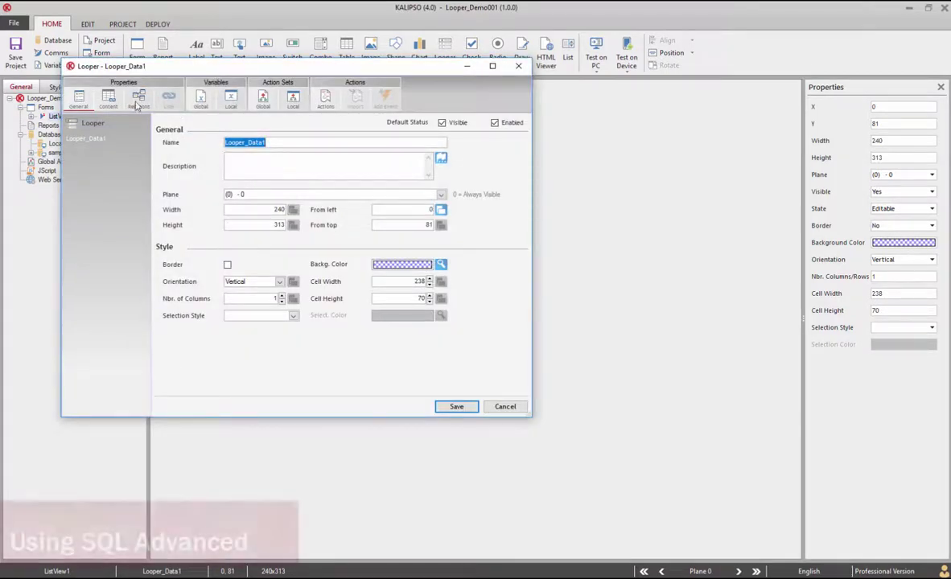
{"action": "left_click", "coordinate": [108, 97]}
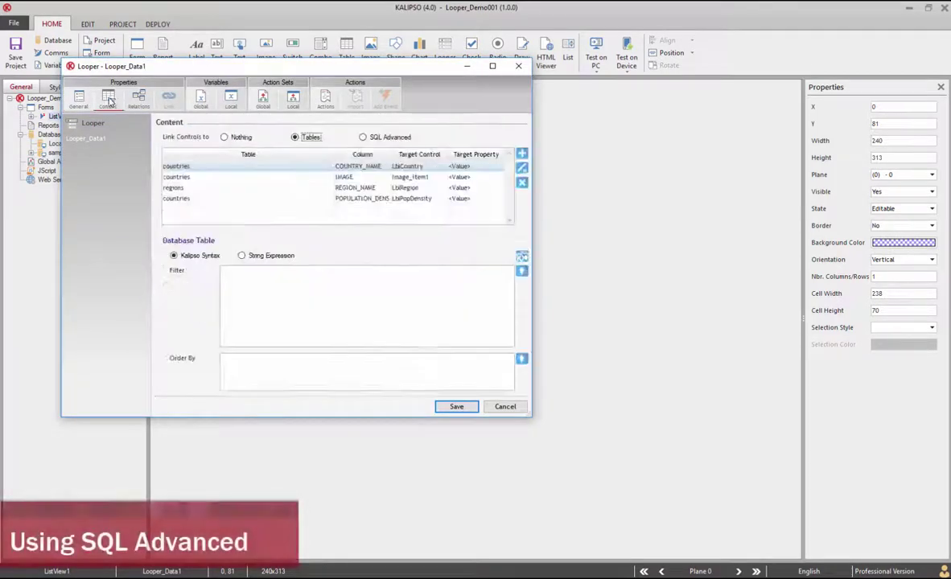
{"action": "left_click", "coordinate": [363, 138]}
{"action": "left_click", "coordinate": [299, 137]}
{"action": "left_click", "coordinate": [363, 137]}
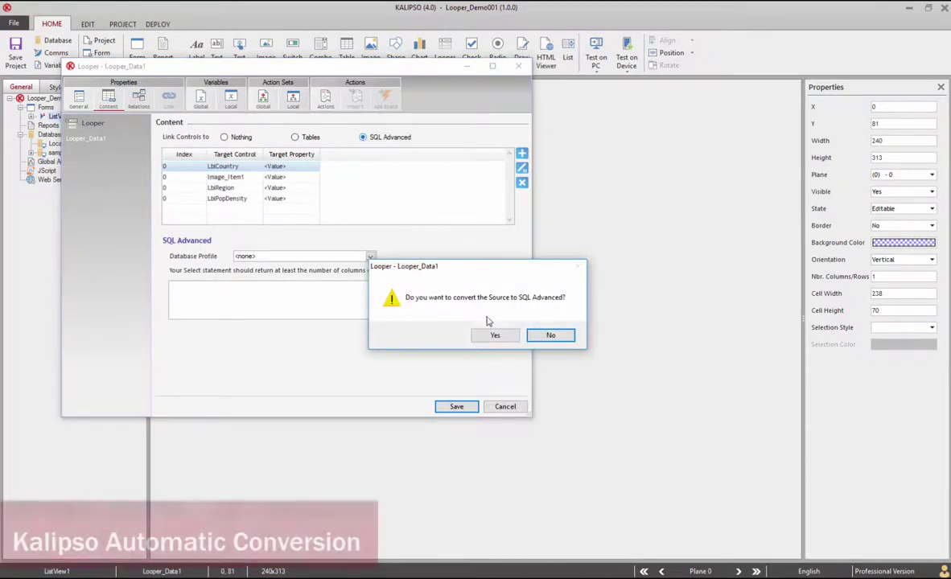
{"action": "left_click", "coordinate": [494, 336]}
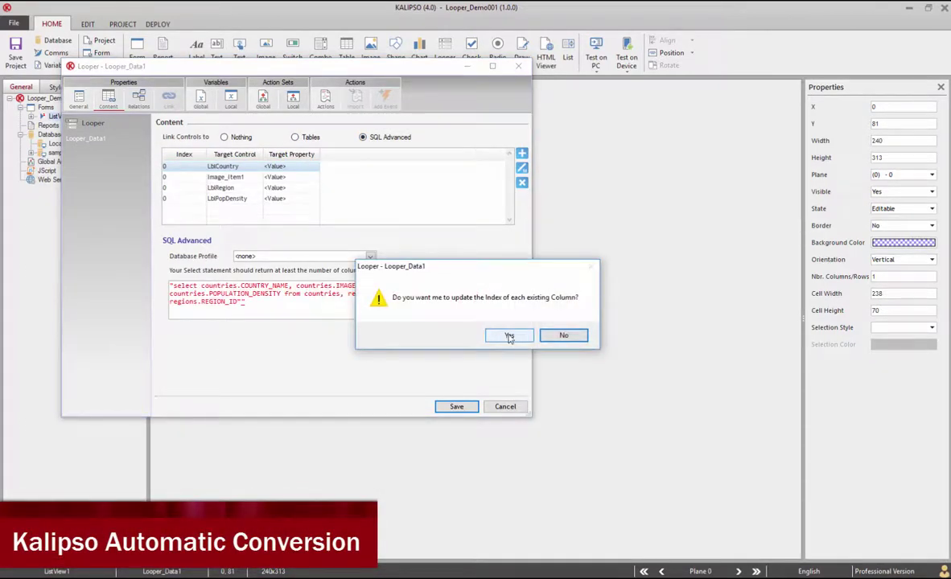
{"action": "left_click", "coordinate": [508, 335]}
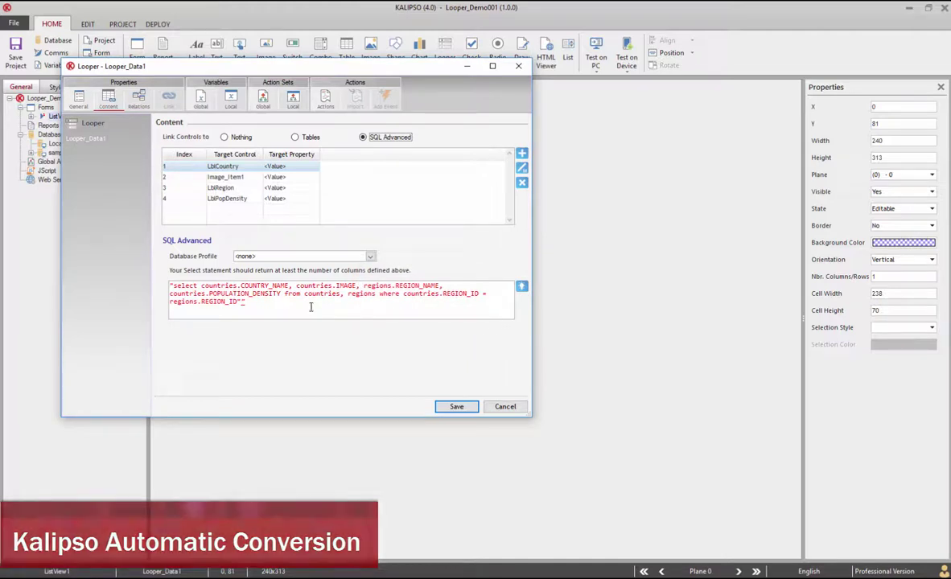
Set the looper's SQL Advanced database profile to sampleData and save the looper.
{"action": "left_click", "coordinate": [266, 300]}
{"action": "left_click", "coordinate": [268, 302]}
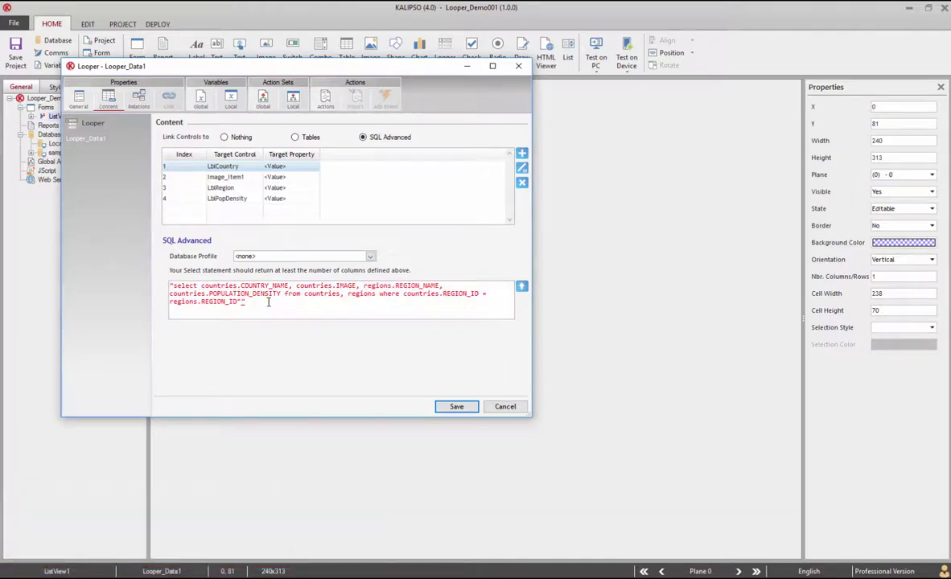
{"action": "left_click", "coordinate": [289, 256]}
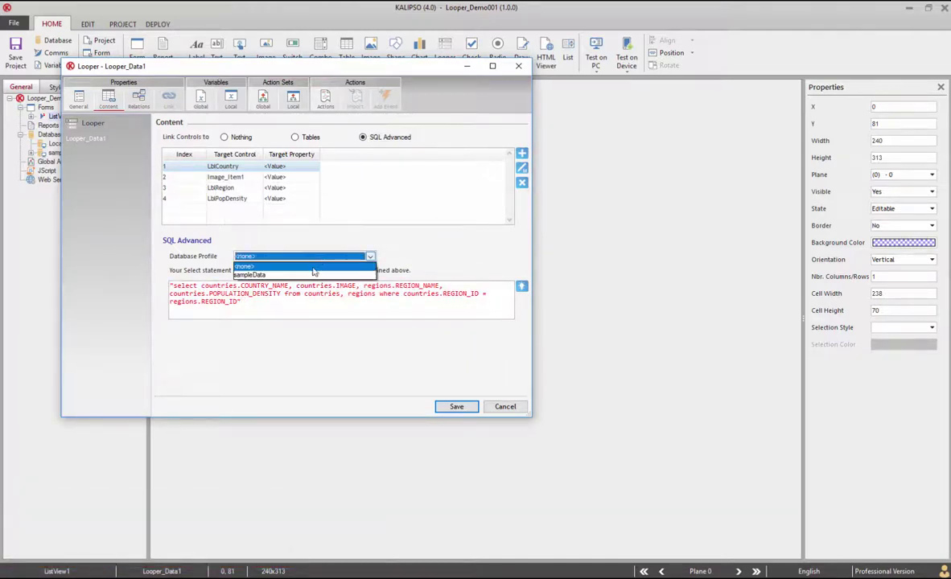
{"action": "left_click", "coordinate": [306, 276]}
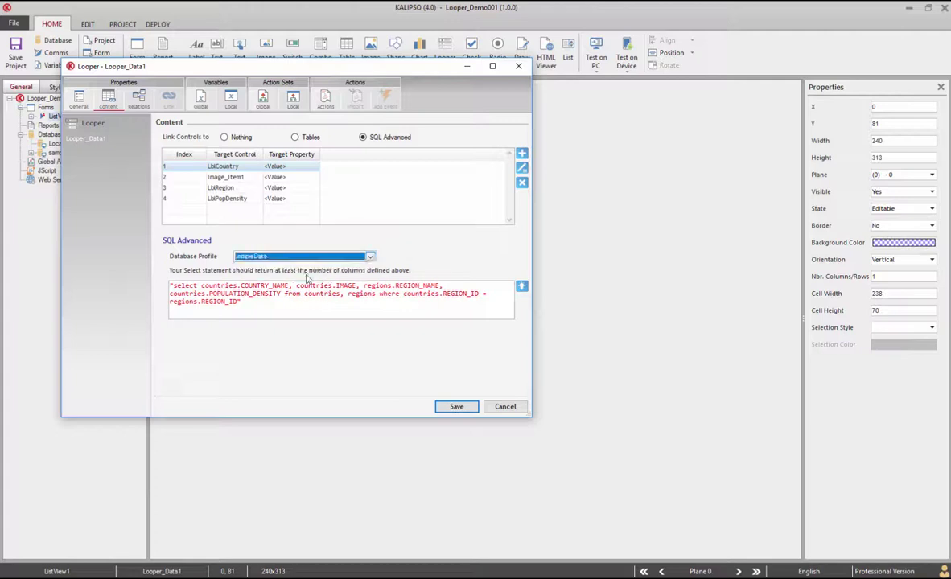
{"action": "left_click", "coordinate": [453, 408]}
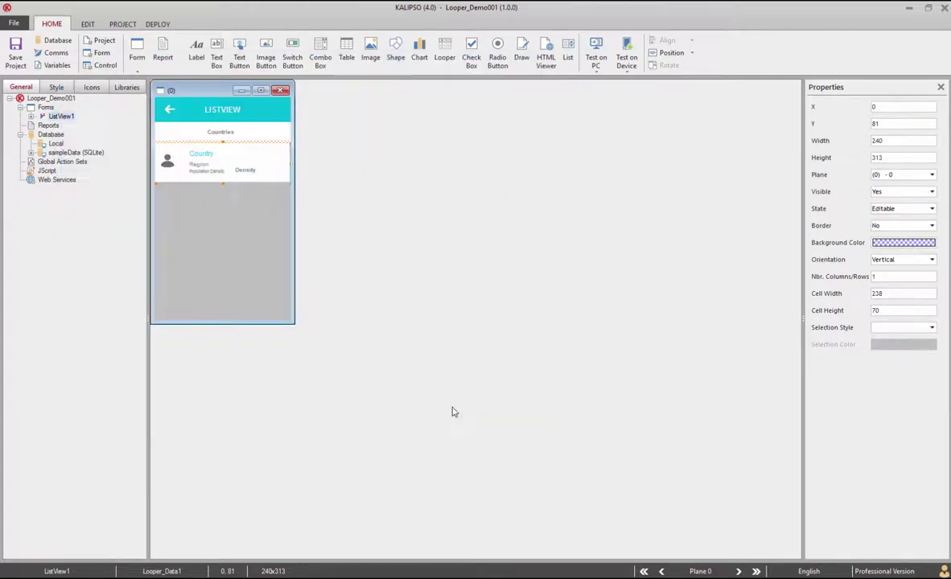
Test the project on the PC, examine the country list through to its end, and exit the test.
{"action": "left_click", "coordinate": [597, 47]}
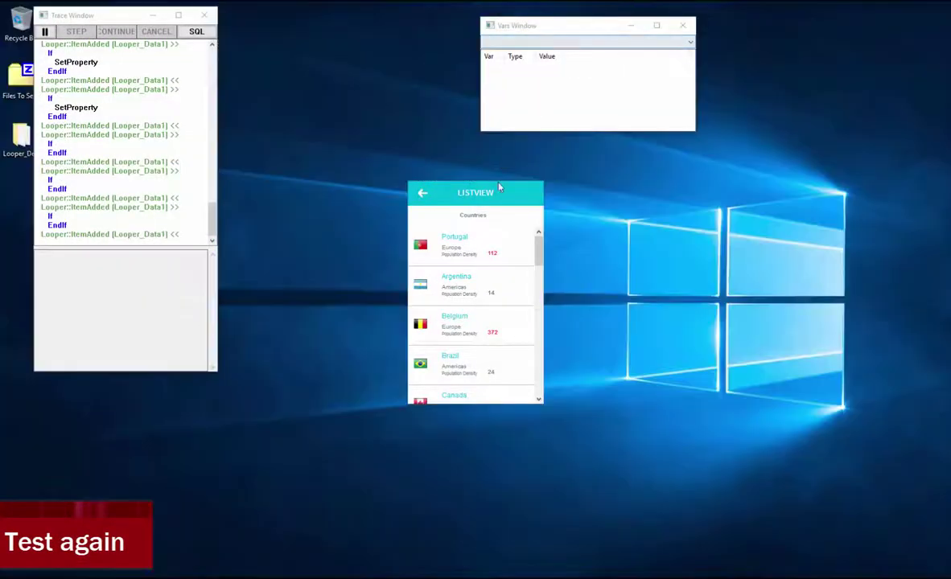
{"action": "scroll", "coordinate": [500, 266], "scroll_direction": "down", "scroll_amount": 5}
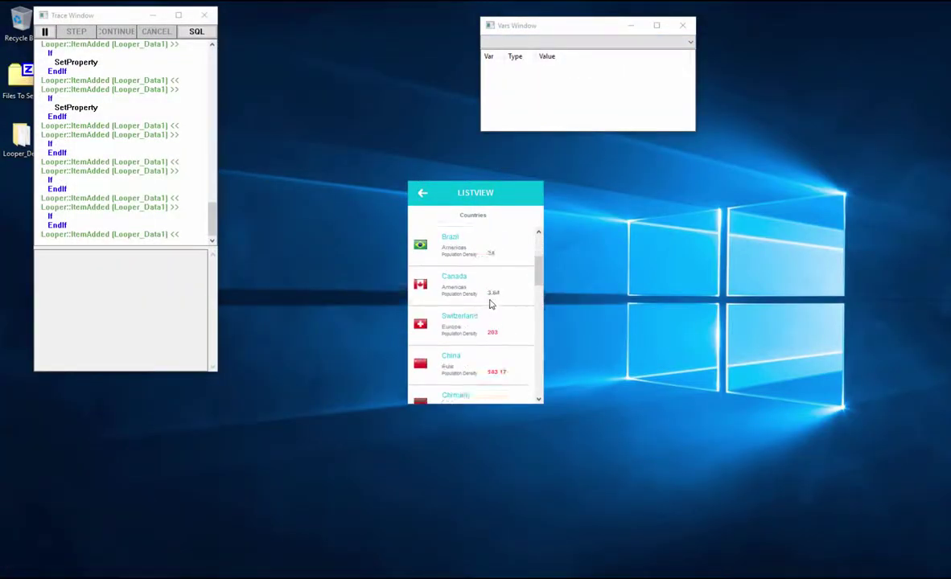
{"action": "left_click_drag", "start_coordinate": [537, 276], "coordinate": [515, 382]}
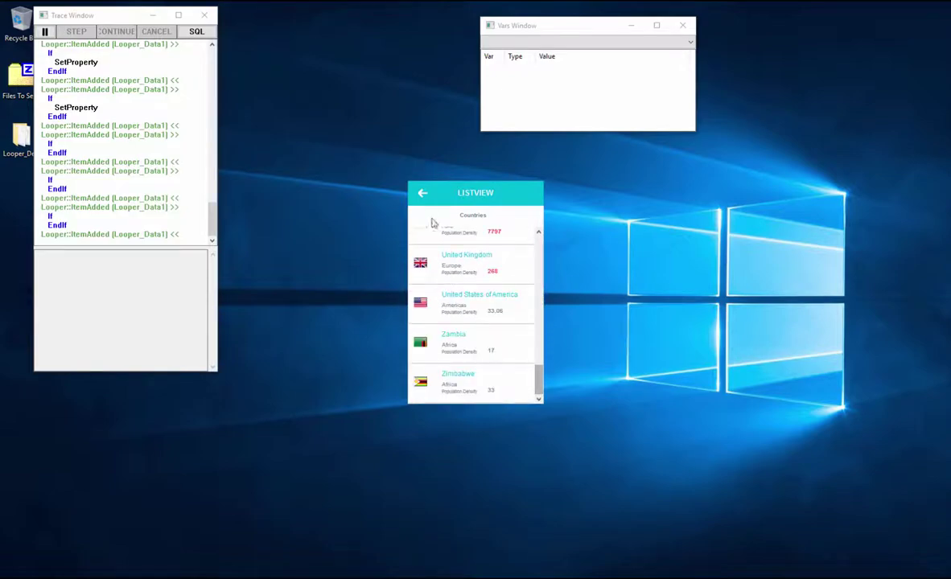
{"action": "left_click", "coordinate": [422, 196]}
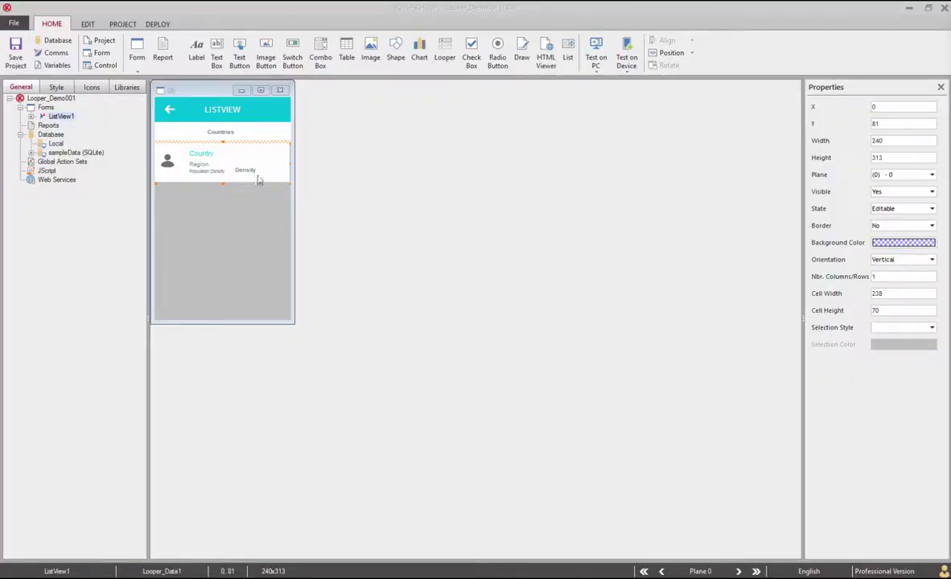
Add a looper link from column index 5 to the Font Color property of LblPopDensity.
{"action": "double_click", "coordinate": [229, 208]}
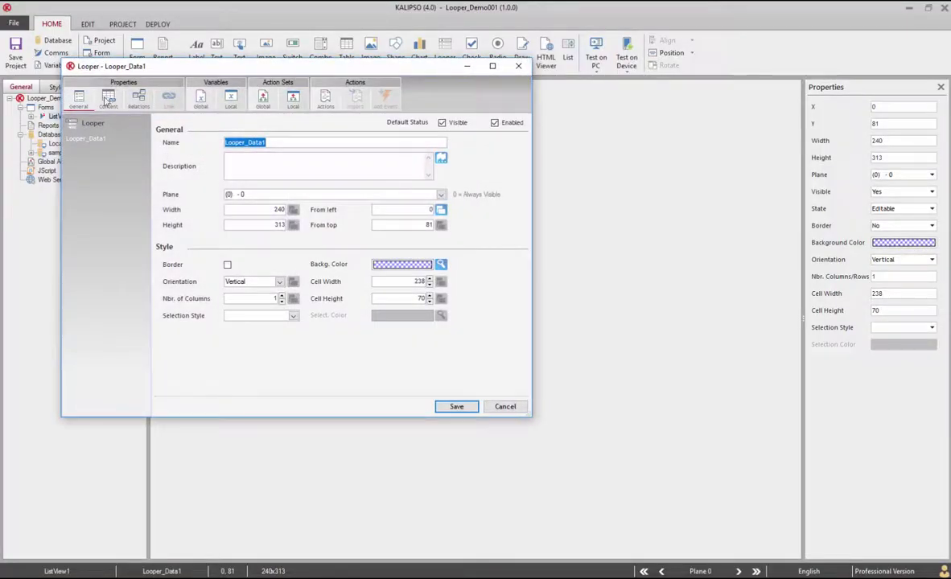
{"action": "left_click", "coordinate": [105, 98]}
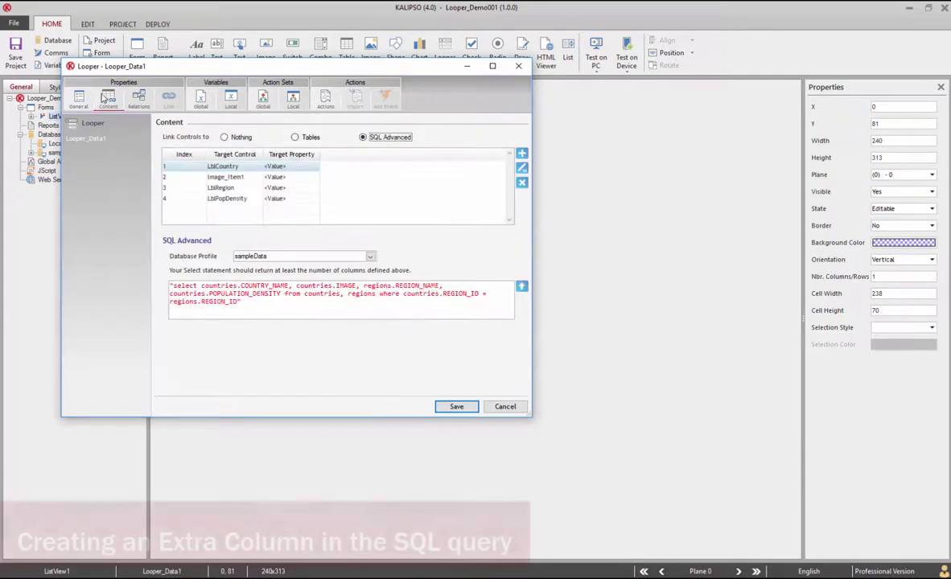
{"action": "left_click", "coordinate": [522, 154]}
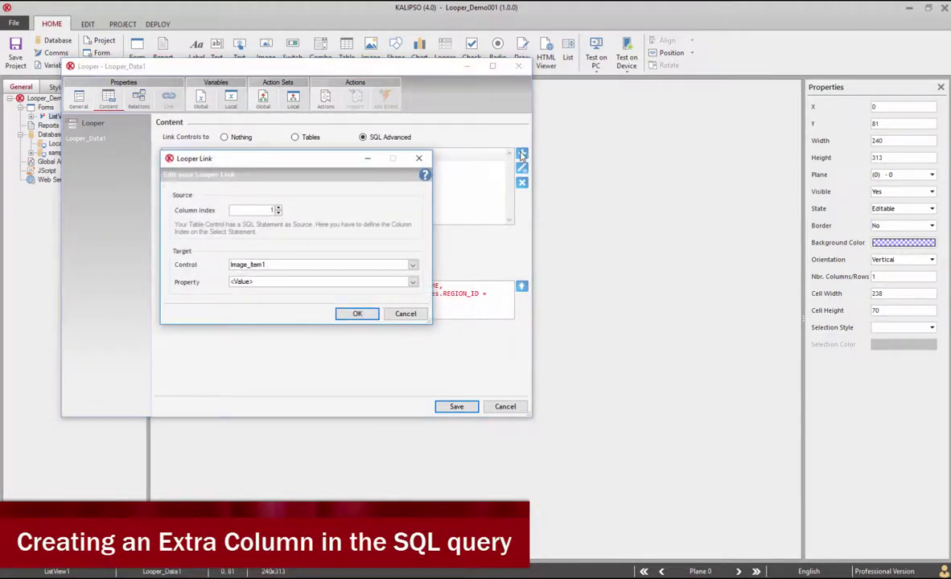
{"action": "left_click", "coordinate": [278, 208]}
{"action": "left_click", "coordinate": [279, 207]}
{"action": "left_click", "coordinate": [278, 207]}
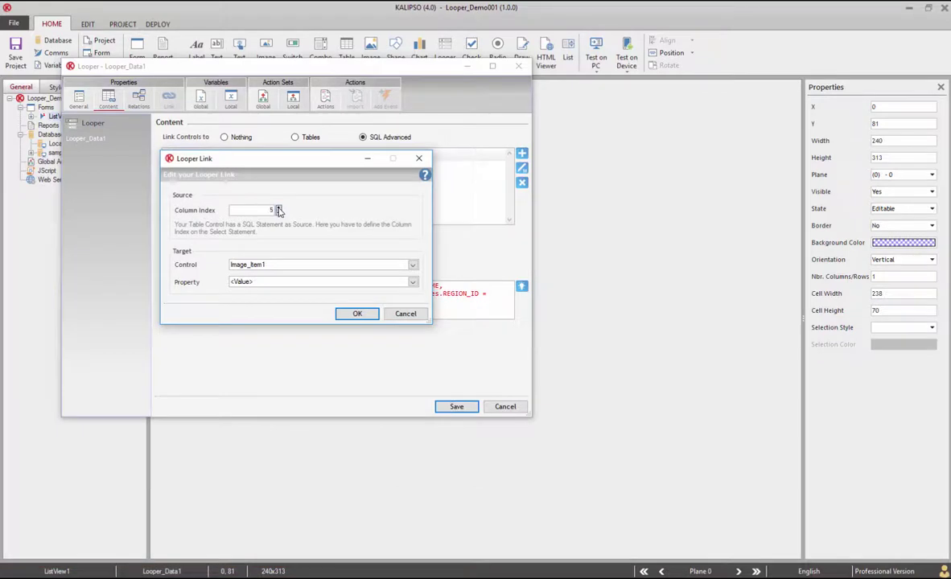
{"action": "left_click", "coordinate": [281, 265]}
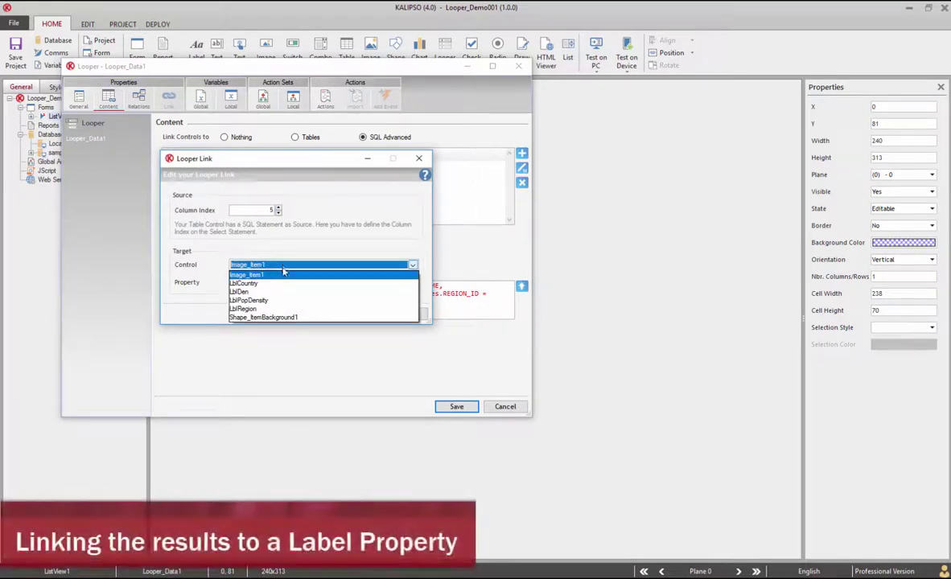
{"action": "left_click", "coordinate": [284, 300]}
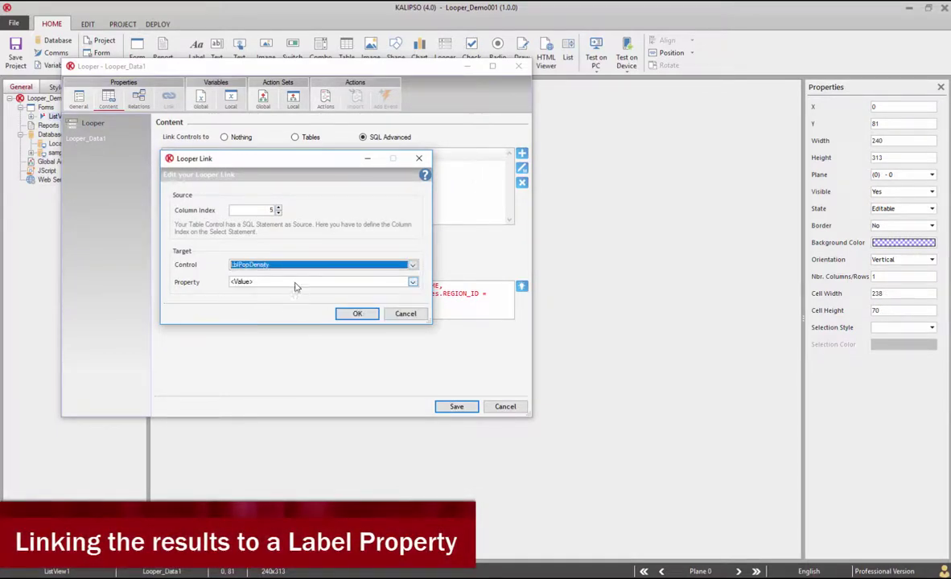
{"action": "left_click", "coordinate": [303, 282]}
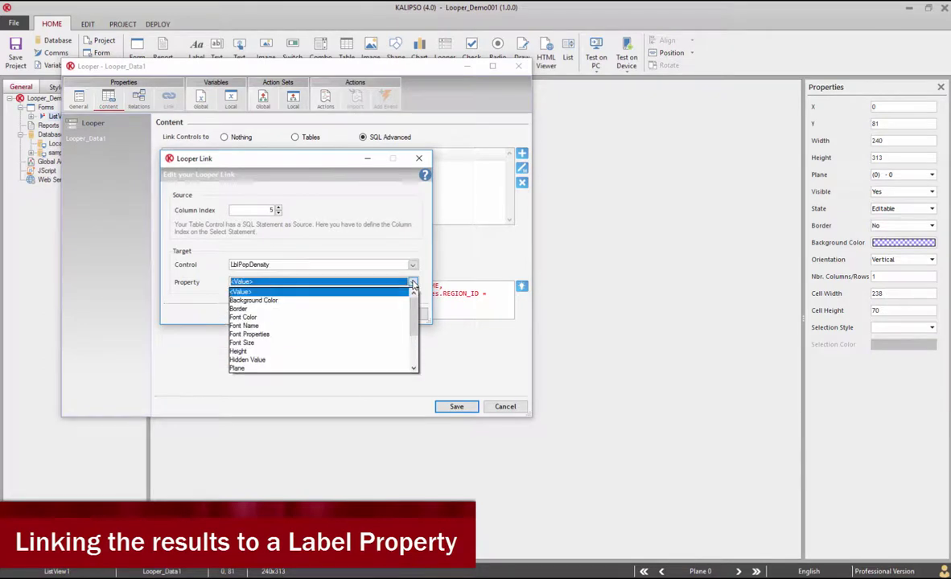
{"action": "left_click", "coordinate": [336, 317]}
{"action": "left_click", "coordinate": [355, 314]}
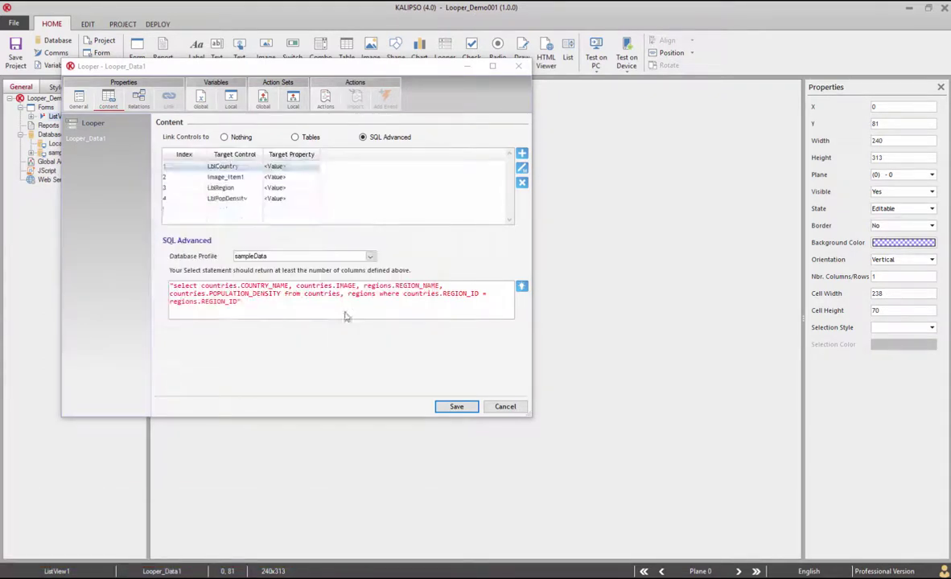
Open the looper's SQL statement in the expression editor and put select, from, where and their contents on separate lines.
{"action": "left_click", "coordinate": [520, 286]}
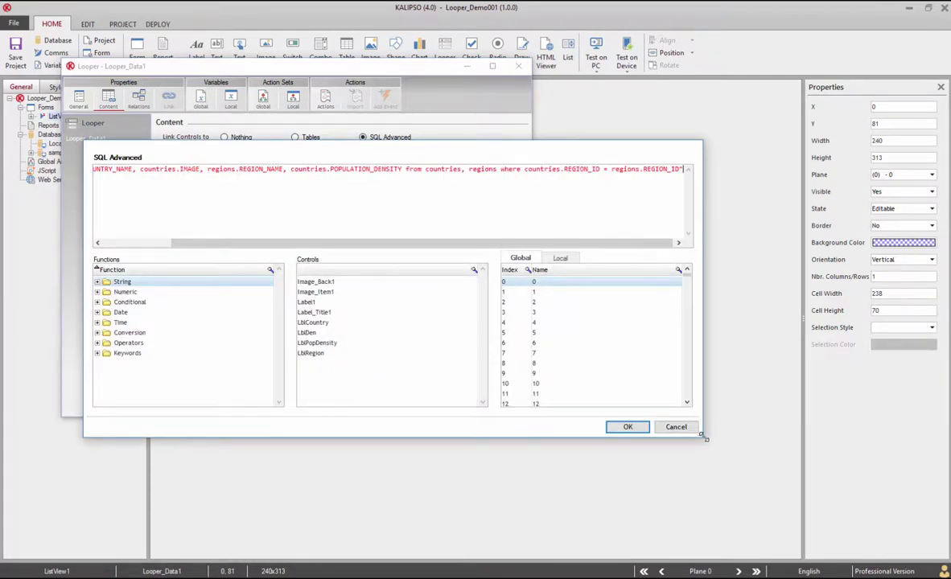
{"action": "left_click_drag", "start_coordinate": [706, 438], "coordinate": [740, 533]}
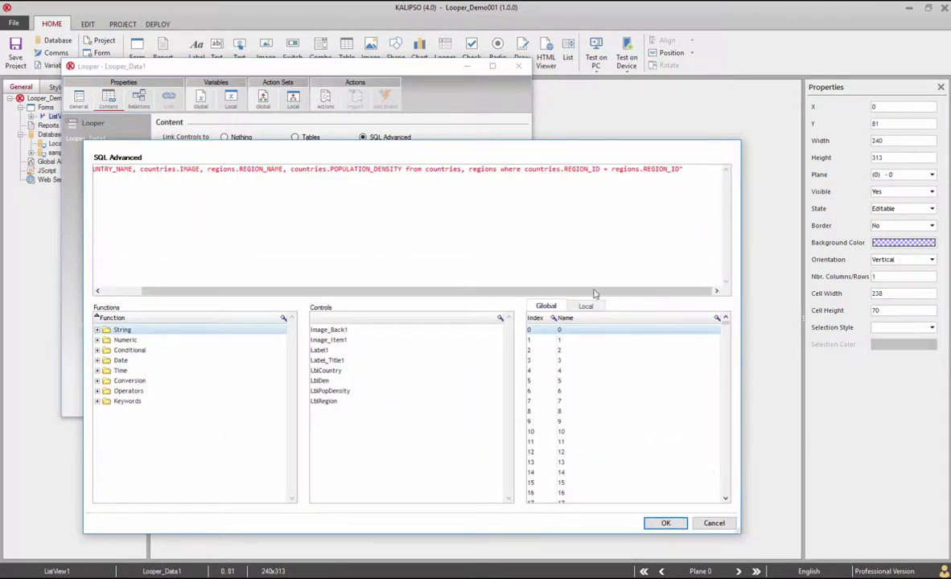
{"action": "left_click", "coordinate": [524, 168]}
{"action": "key", "text": "Return"}
{"action": "left_click", "coordinate": [485, 168]}
{"action": "key", "text": "Return"}
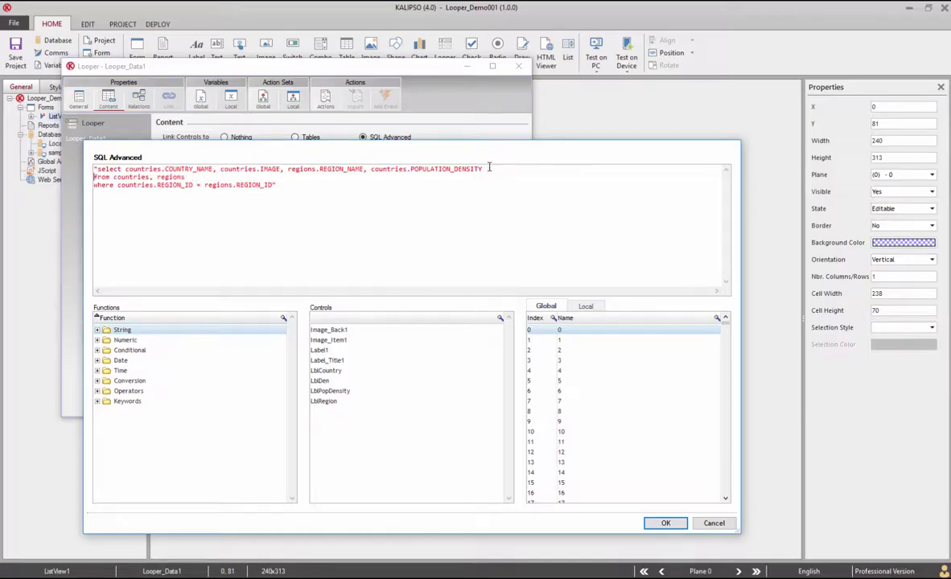
{"action": "left_click", "coordinate": [125, 169]}
{"action": "key", "text": "Return"}
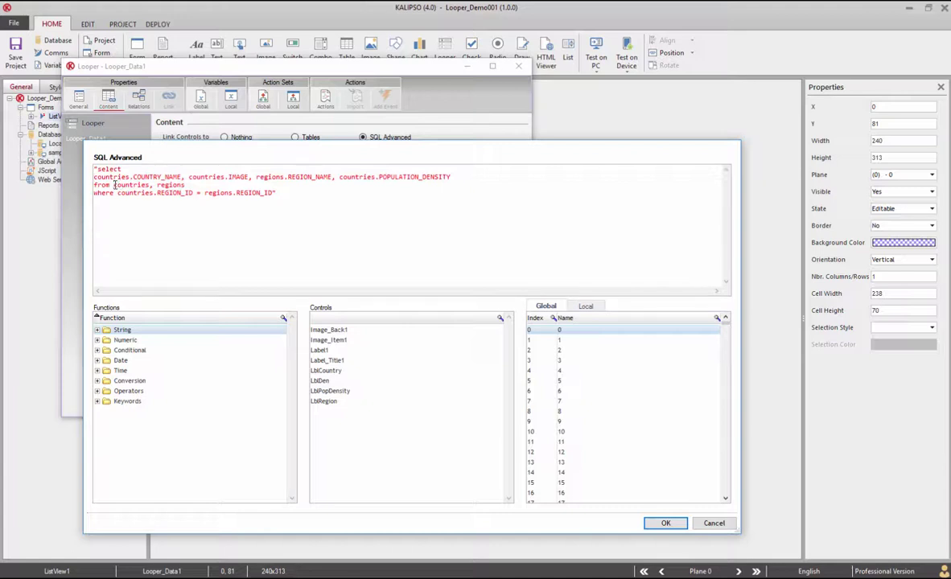
{"action": "key", "text": "Return"}
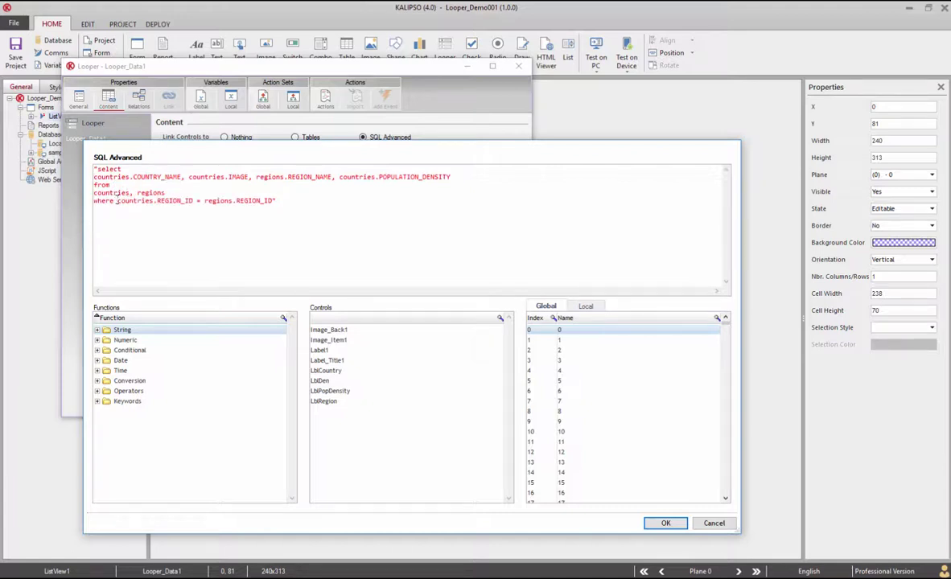
{"action": "left_click", "coordinate": [116, 201]}
{"action": "key", "text": "Return"}
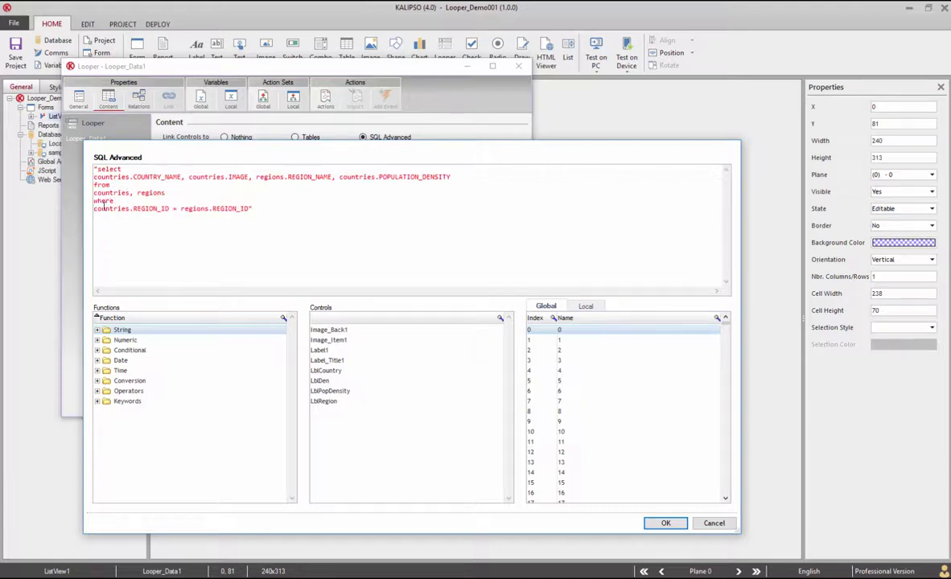
Indent the column list, table list and join condition lines of the SQL statement.
{"action": "key", "text": "Tab"}
{"action": "left_click", "coordinate": [95, 193]}
{"action": "key", "text": "Tab"}
{"action": "left_click", "coordinate": [94, 177]}
{"action": "key", "text": "Tab"}
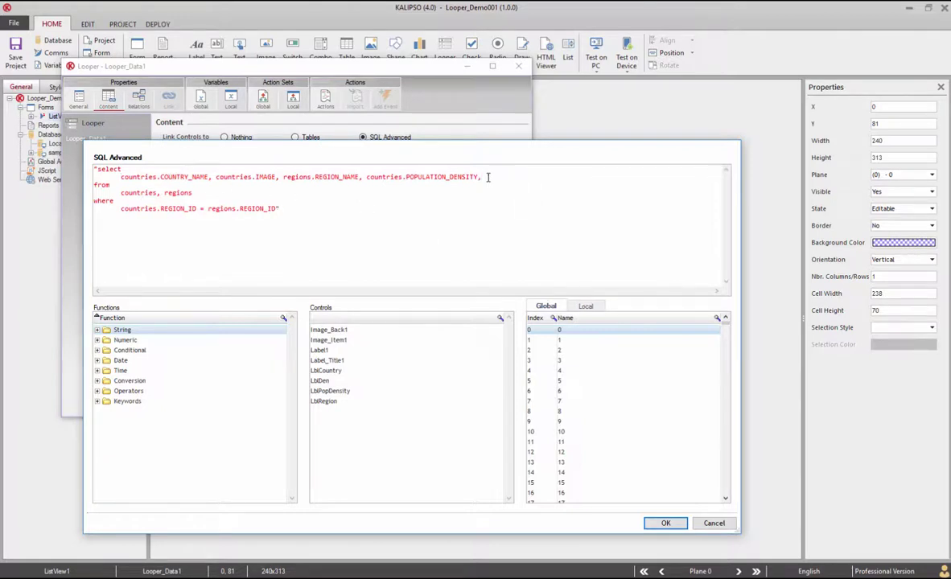
Add a case expression as the fifth query column, returning '255000000' when countries.POPULATION_DENSITY <= '200', and accept the statement.
{"action": "key", "text": "Return"}
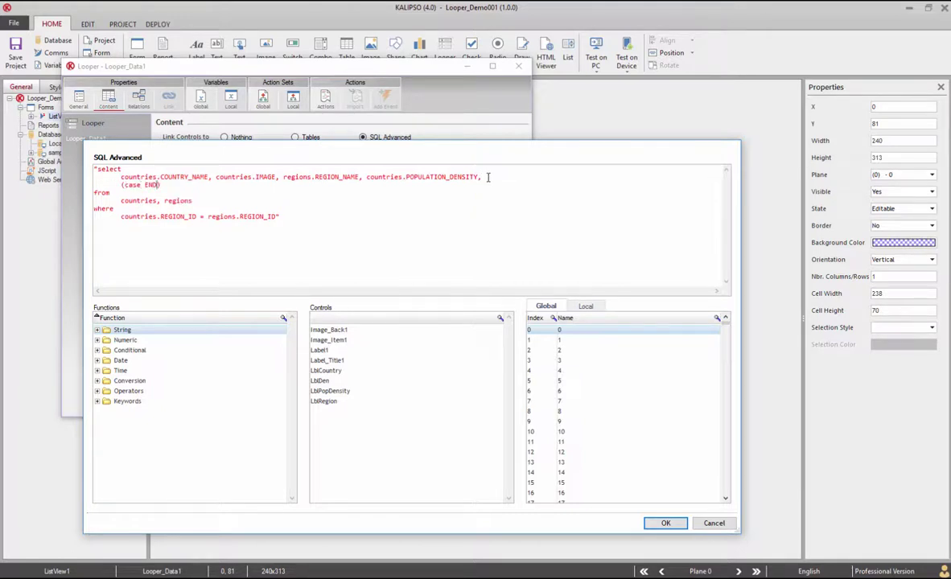
{"action": "key", "text": "Return"}
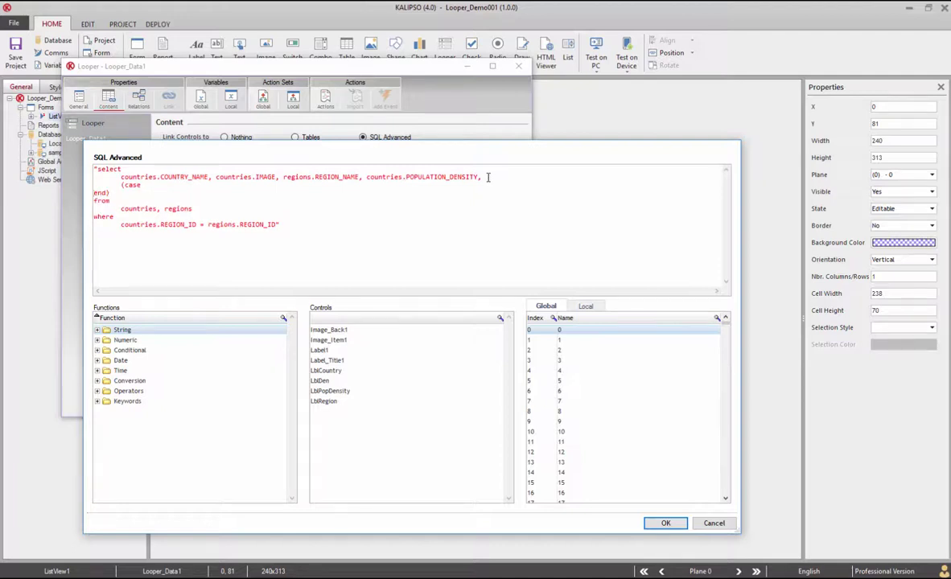
{"action": "key", "text": "Return"}
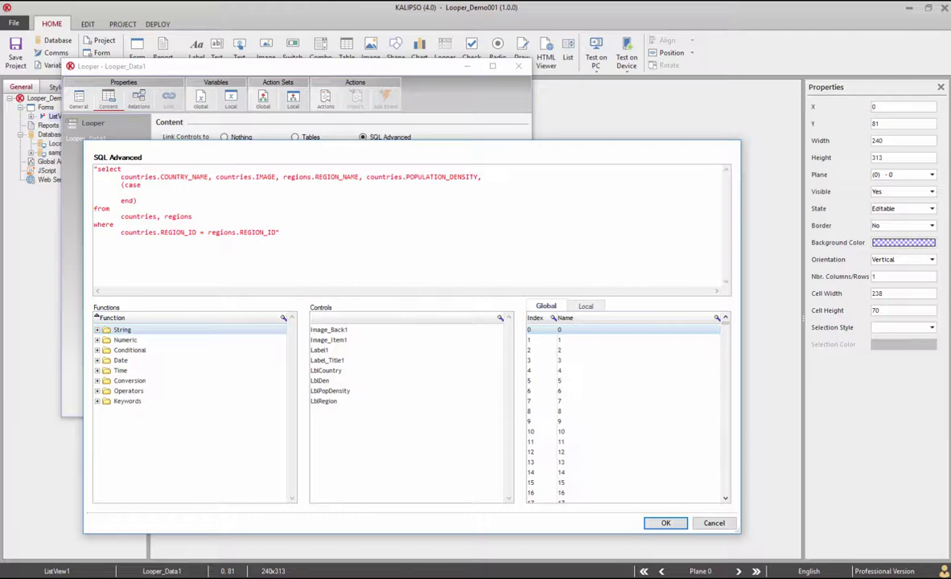
{"action": "key", "text": "Return"}
{"action": "type", "text": "when countries.POPULATION_DENSITY > '200' then '255000000'"}
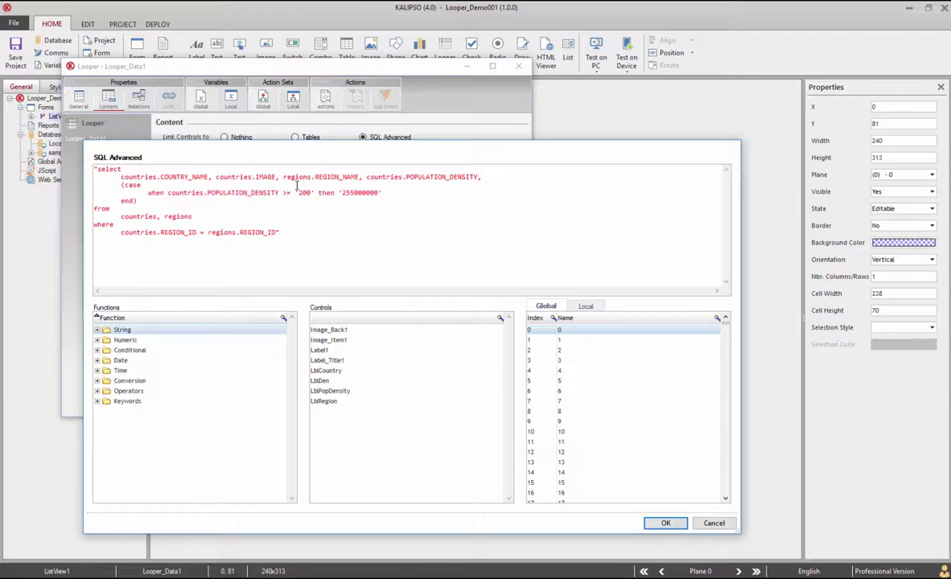
{"action": "left_click", "coordinate": [658, 521]}
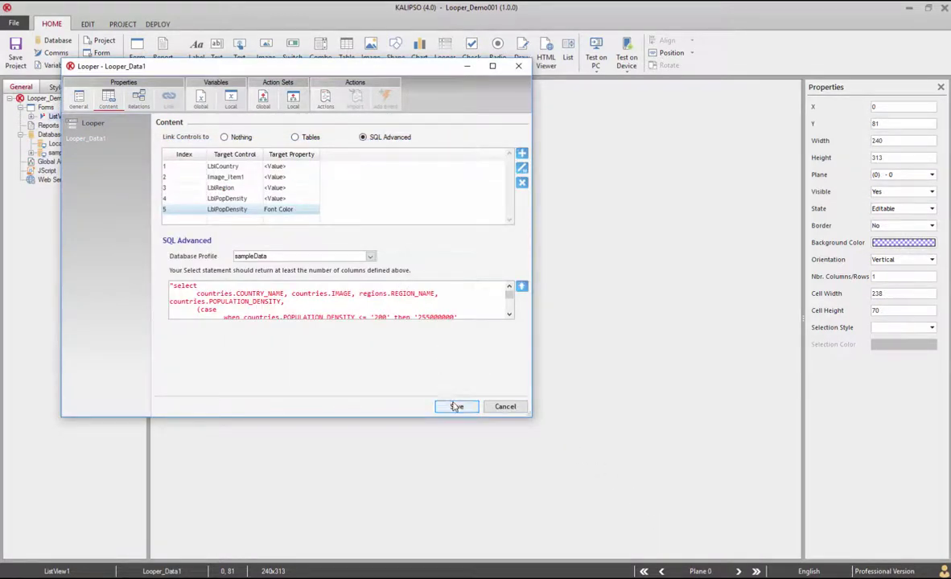
Comment out the actions in the looper's Item Added event, save the looper and test the project on the PC.
{"action": "left_click", "coordinate": [325, 99]}
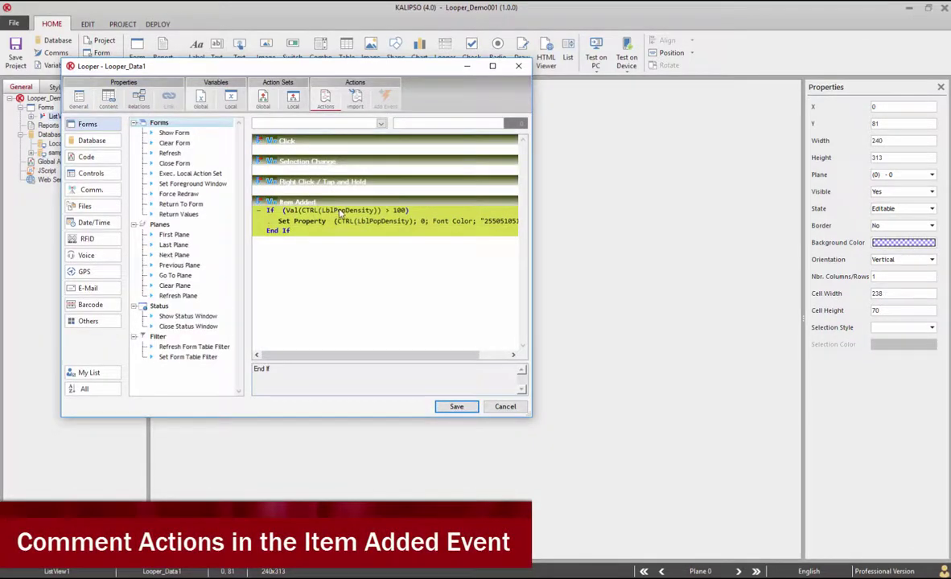
{"action": "right_click", "coordinate": [341, 213]}
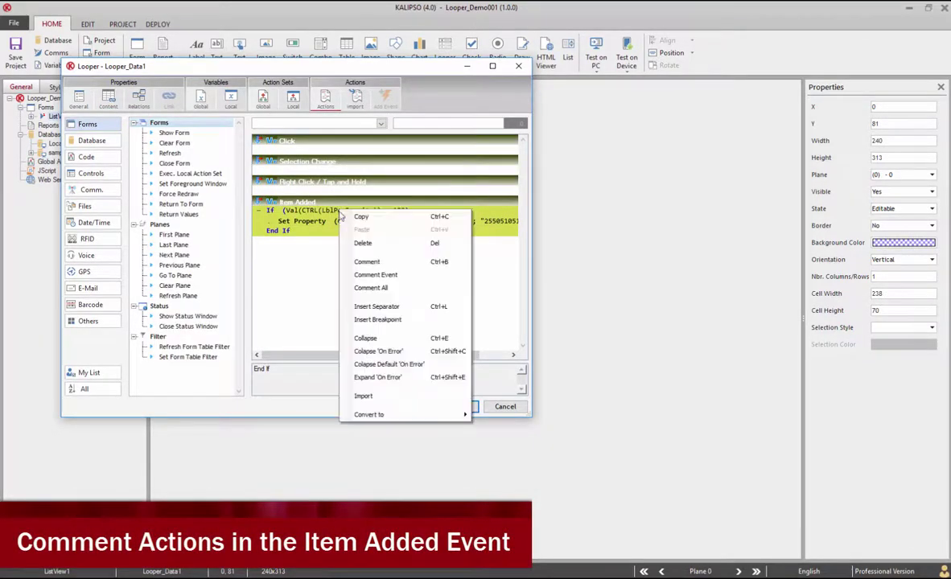
{"action": "left_click", "coordinate": [370, 251]}
{"action": "left_click", "coordinate": [456, 406]}
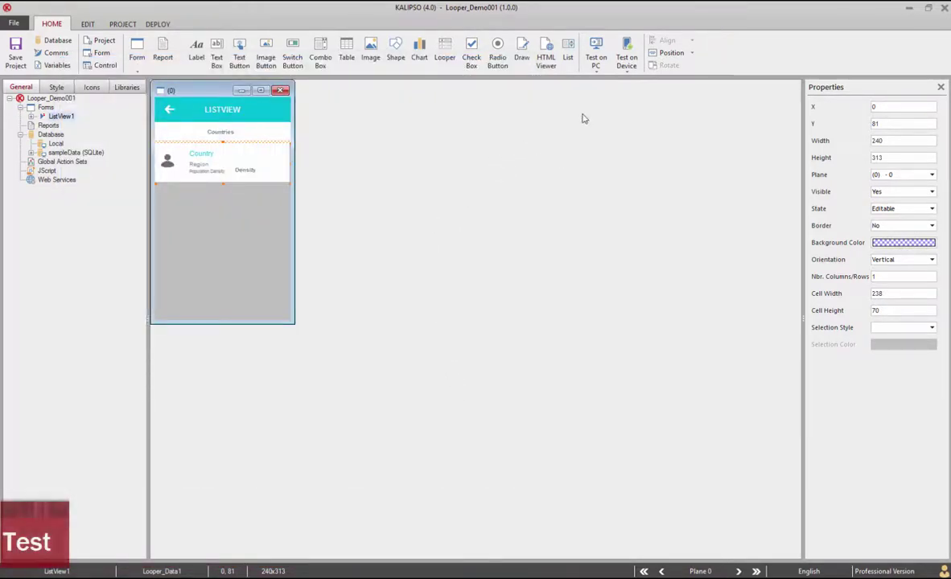
{"action": "left_click", "coordinate": [595, 56]}
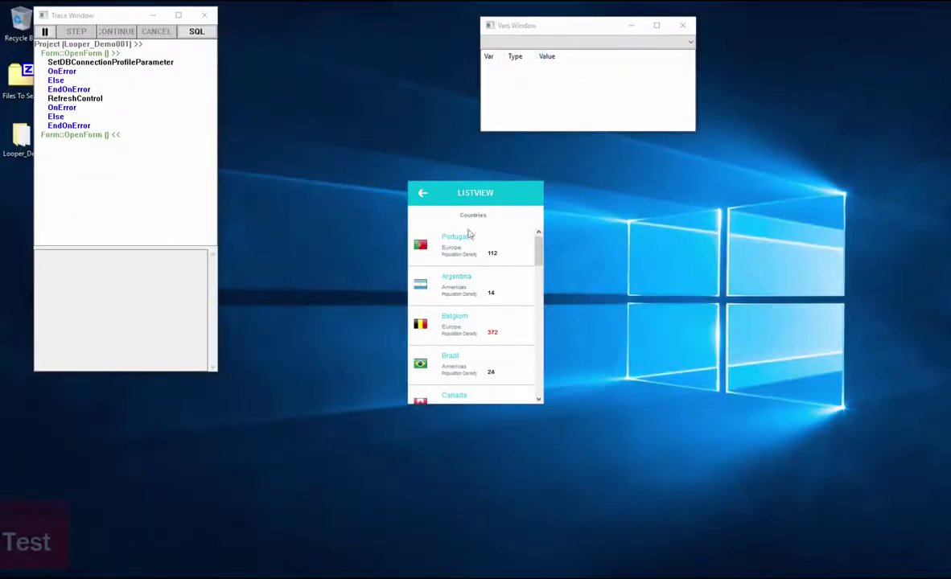
{"action": "left_click", "coordinate": [420, 195]}
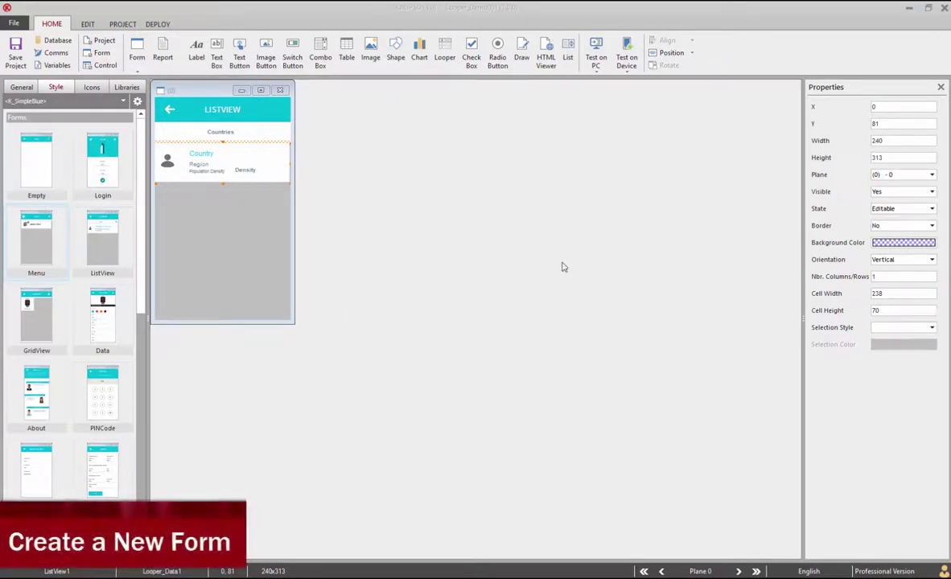
Create a new form from the Menu style template and place it beside the ListView form.
{"action": "double_click", "coordinate": [27, 235]}
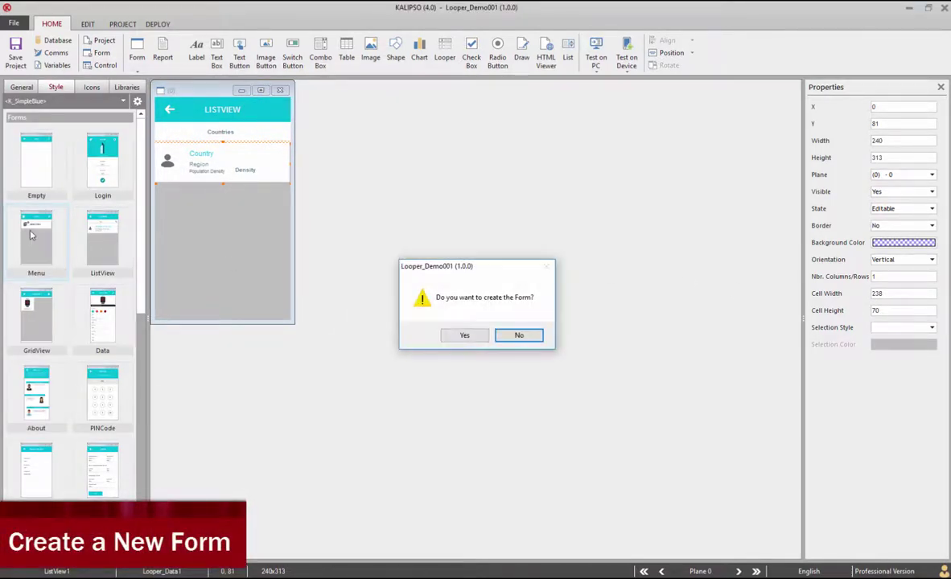
{"action": "left_click", "coordinate": [458, 337]}
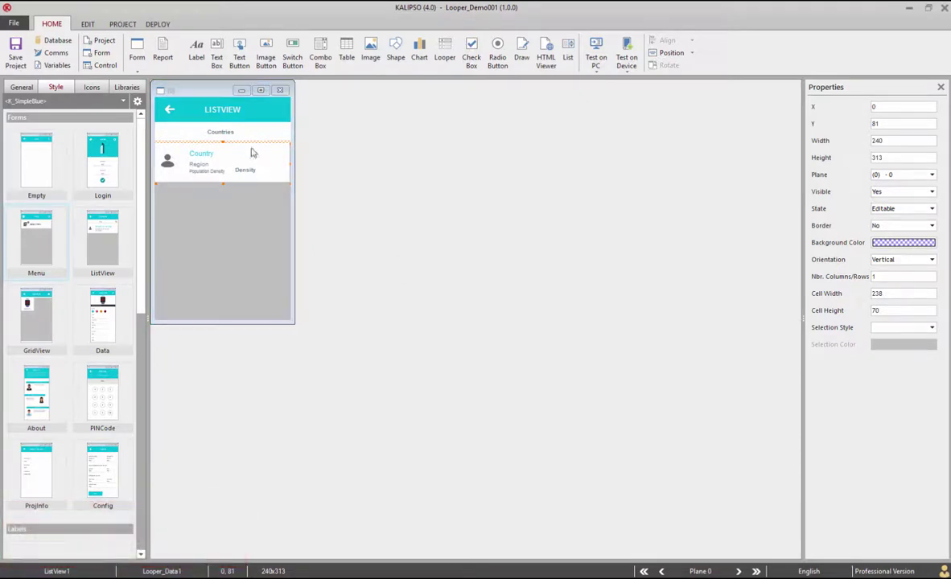
{"action": "left_click_drag", "start_coordinate": [204, 91], "coordinate": [350, 93]}
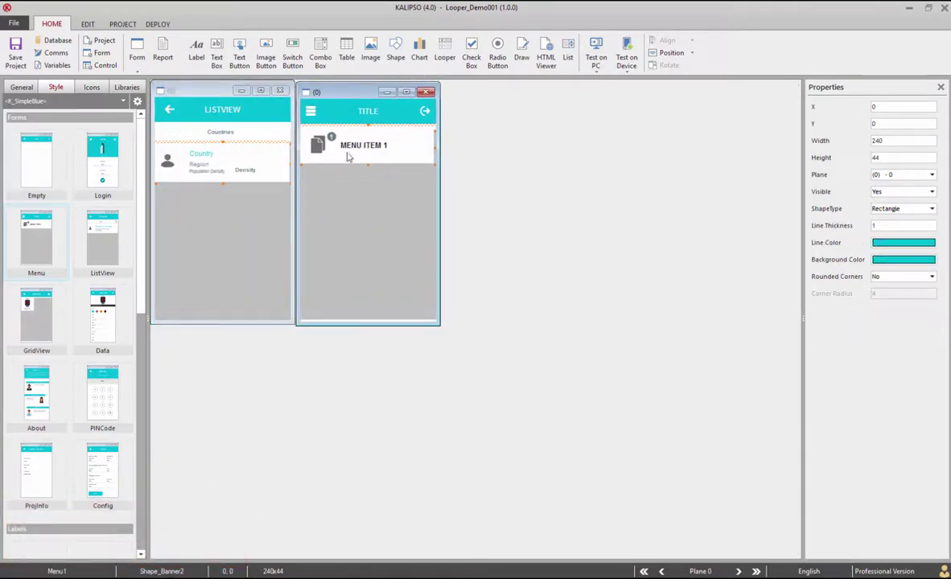
Delete the controls Image_MenuItem1 and Image_Counter1 from the new menu form's looper.
{"action": "left_click", "coordinate": [318, 147]}
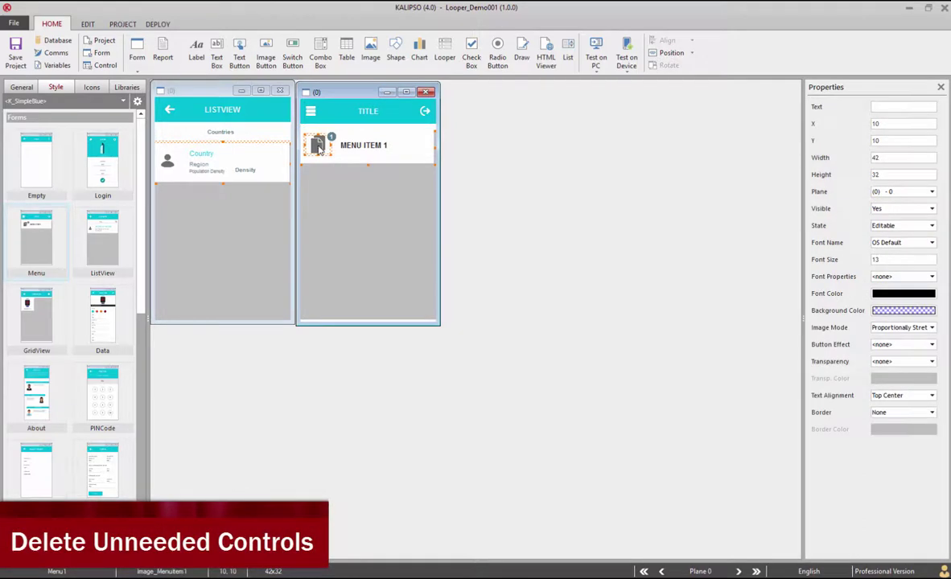
{"action": "left_click", "coordinate": [330, 139], "text": "ctrl"}
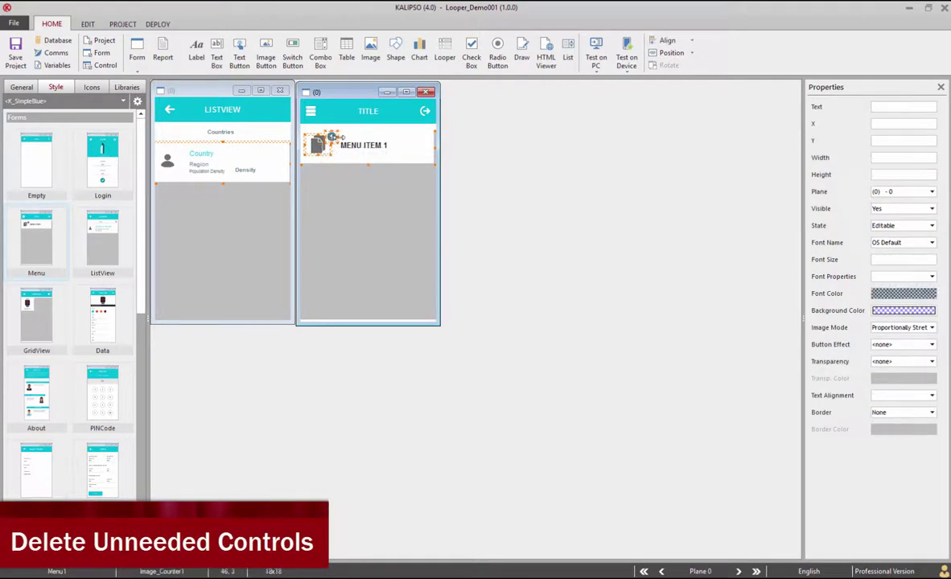
{"action": "key", "text": "Delete"}
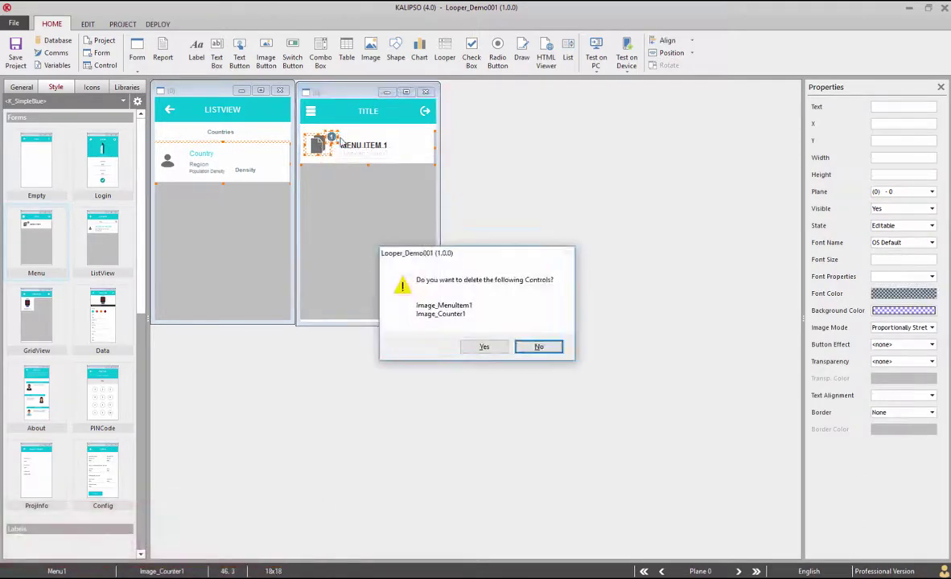
{"action": "left_click", "coordinate": [481, 346]}
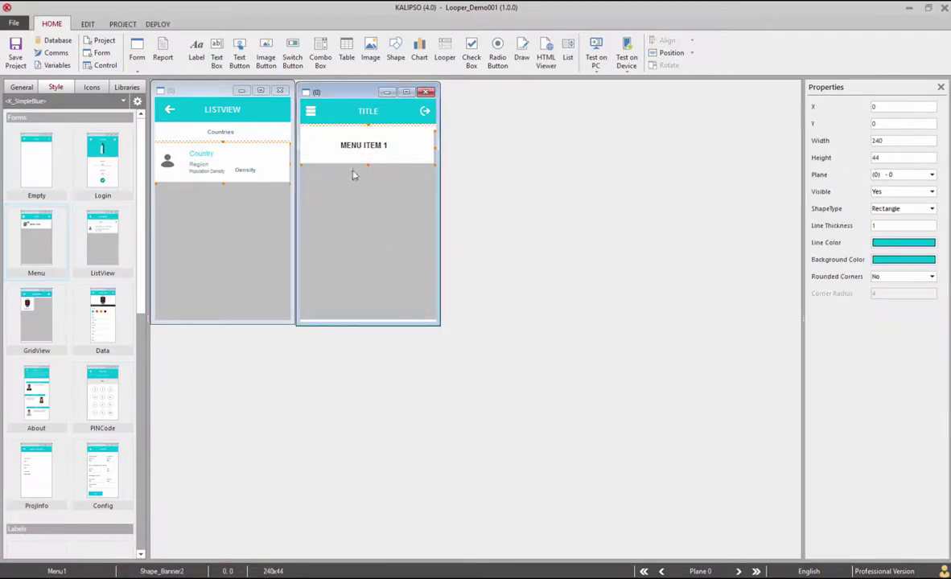
{"action": "left_click", "coordinate": [406, 148]}
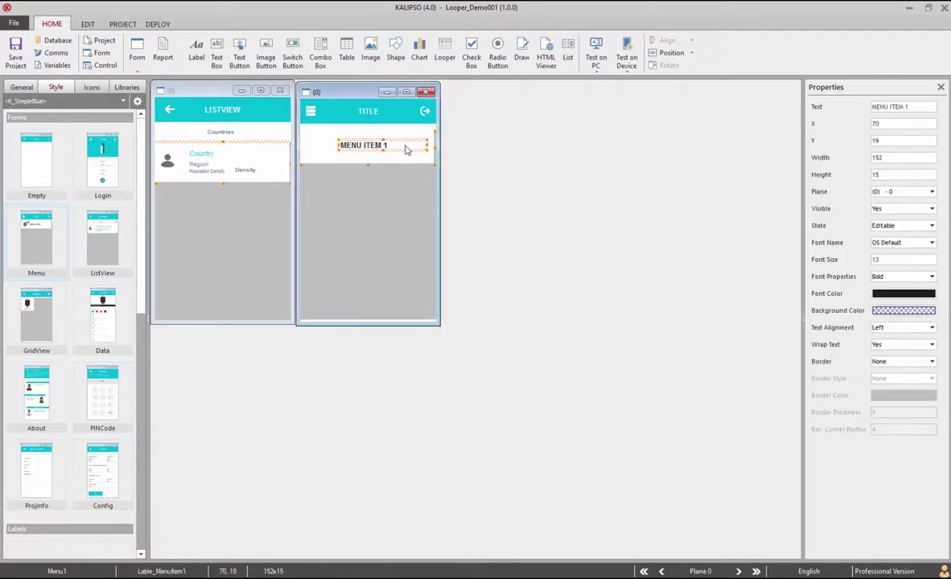
{"action": "left_click", "coordinate": [390, 128]}
Set the text of the menu form's title label to Dynamic Menu and save the label.
{"action": "left_click", "coordinate": [368, 112]}
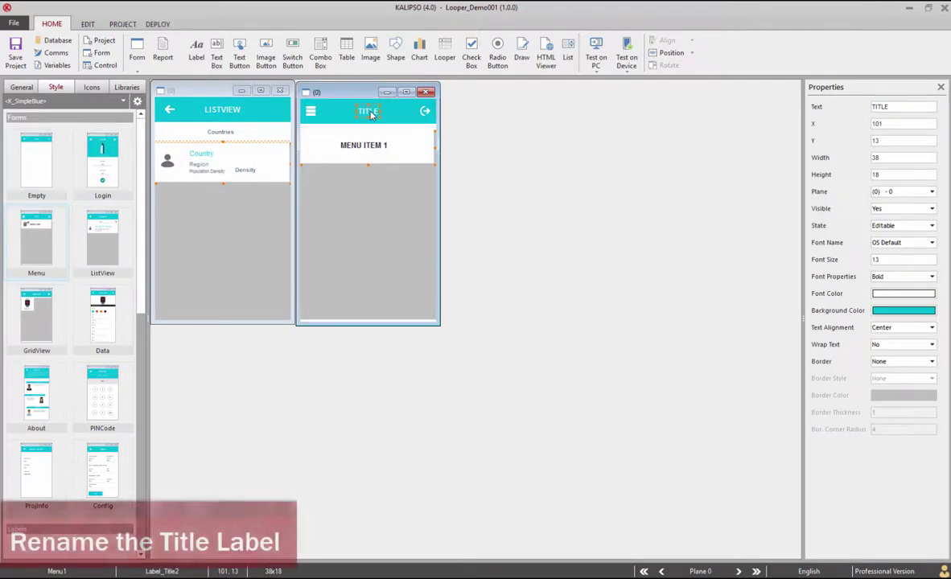
{"action": "double_click", "coordinate": [371, 114]}
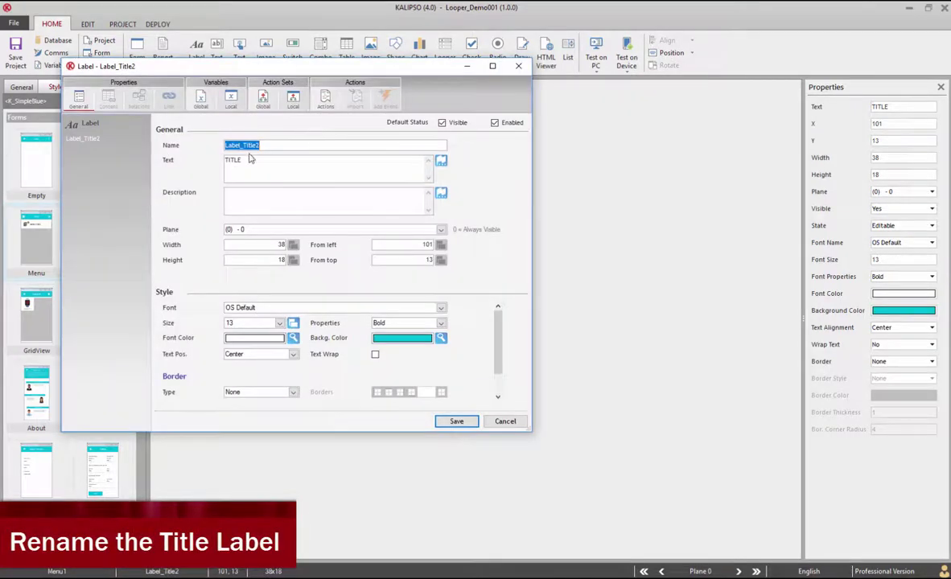
{"action": "double_click", "coordinate": [246, 159]}
{"action": "type", "text": "Dynamic Menu"}
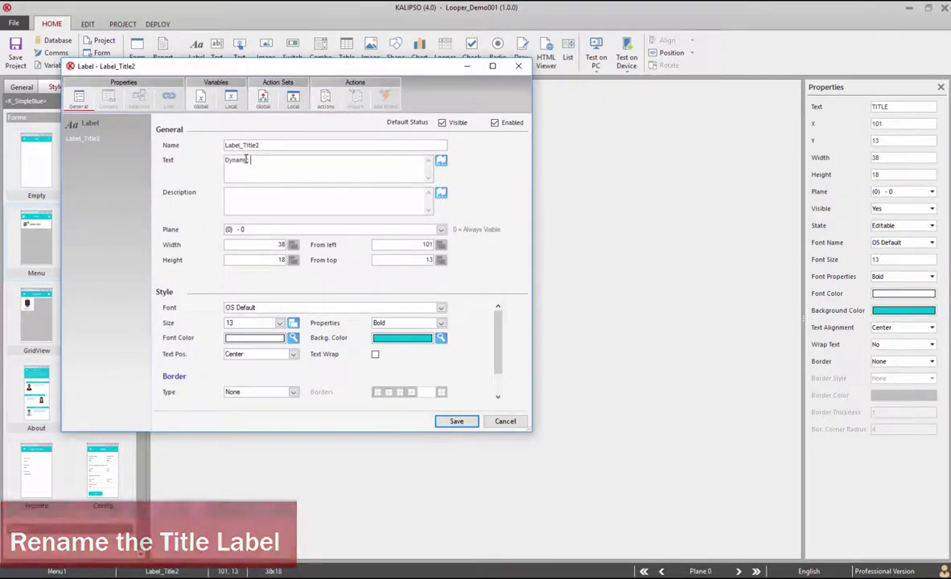
{"action": "left_click", "coordinate": [442, 422]}
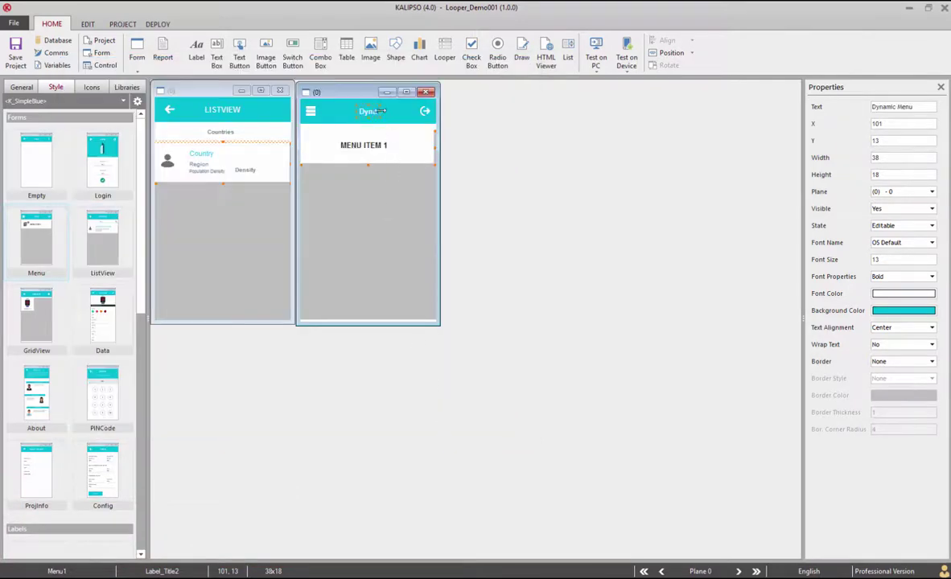
Widen the Dynamic Menu title label so its full text fits, and center it horizontally in the form.
{"action": "left_click_drag", "start_coordinate": [379, 111], "coordinate": [420, 116]}
{"action": "left_click", "coordinate": [671, 52]}
{"action": "left_click", "coordinate": [693, 190]}
Delete the exit icon and the menu icon from the Dynamic Menu form's header.
{"action": "left_click", "coordinate": [424, 111]}
{"action": "key", "text": "Delete"}
{"action": "key", "text": "Return"}
{"action": "left_click", "coordinate": [310, 112]}
{"action": "key", "text": "Delete"}
{"action": "key", "text": "Return"}
Copy the back arrow image from the ListView form's header into the Dynamic Menu form's header.
{"action": "left_click", "coordinate": [169, 110]}
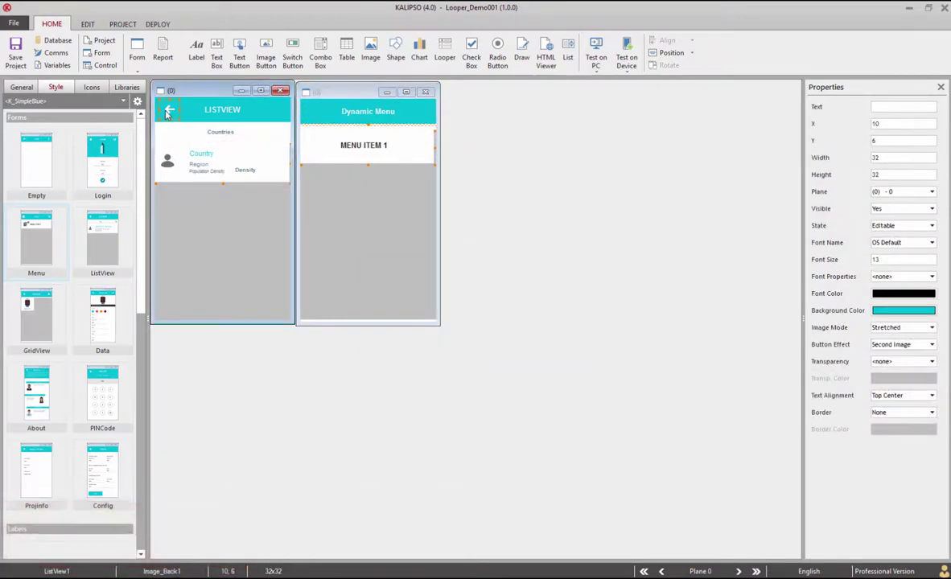
{"action": "key", "text": "ctrl+c"}
{"action": "left_click", "coordinate": [335, 116]}
{"action": "key", "text": "ctrl+v"}
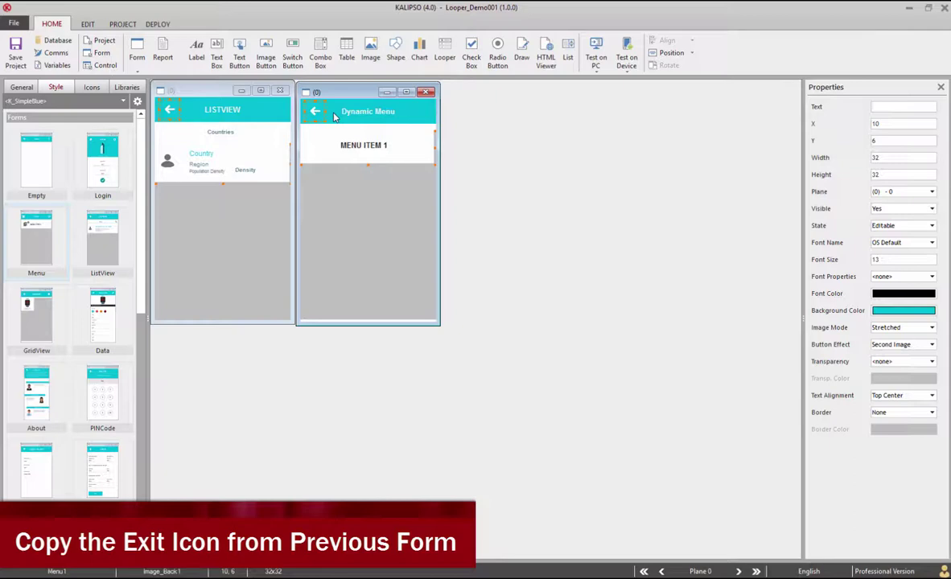
Add a content link in Looper_Menu1 that targets the Hidden Value property of Lable_MenuItem1.
{"action": "left_click", "coordinate": [398, 146]}
{"action": "left_click", "coordinate": [394, 229]}
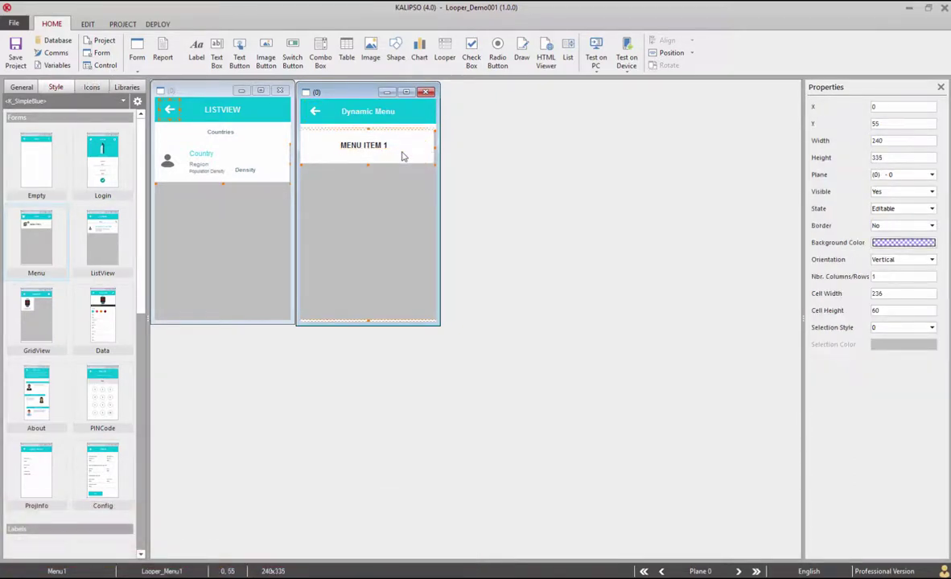
{"action": "double_click", "coordinate": [395, 221]}
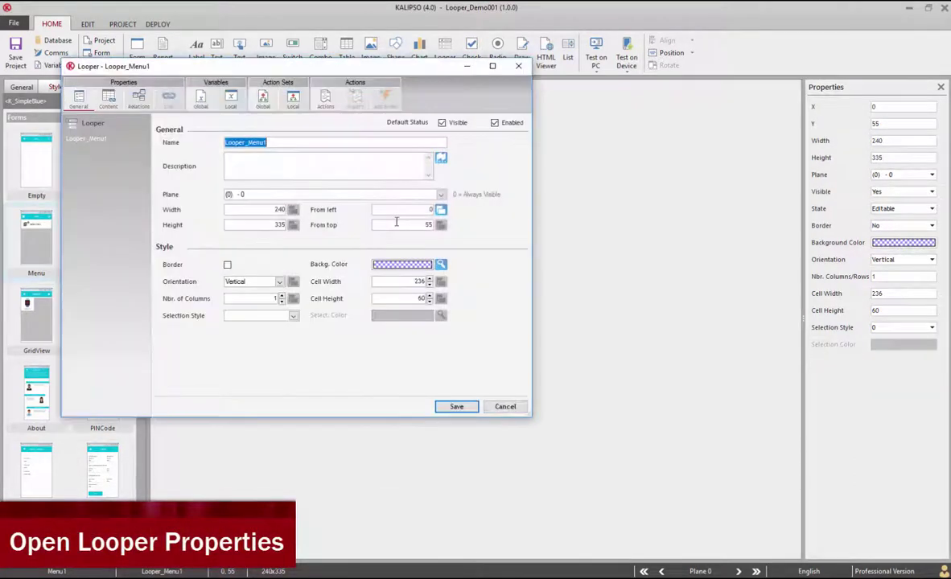
{"action": "left_click", "coordinate": [110, 100]}
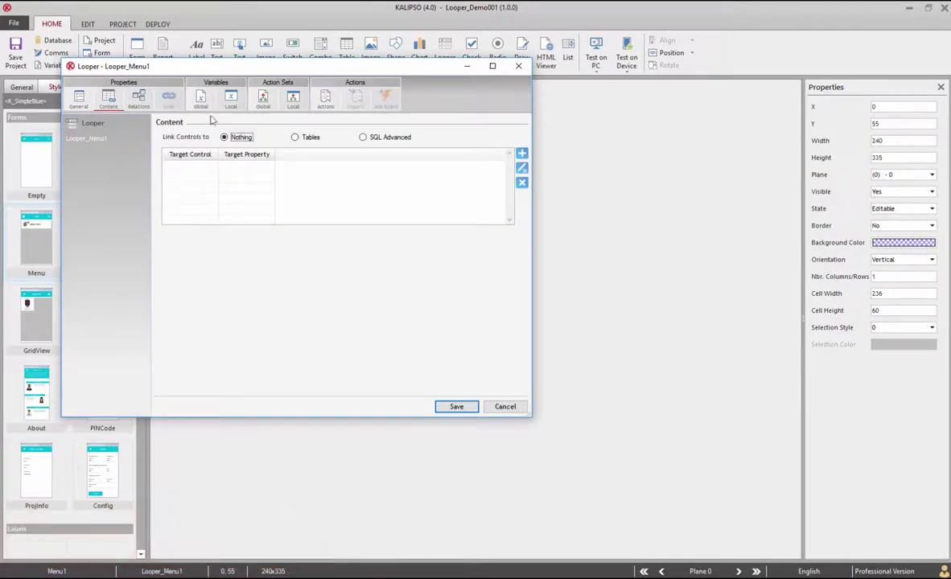
{"action": "left_click", "coordinate": [522, 154]}
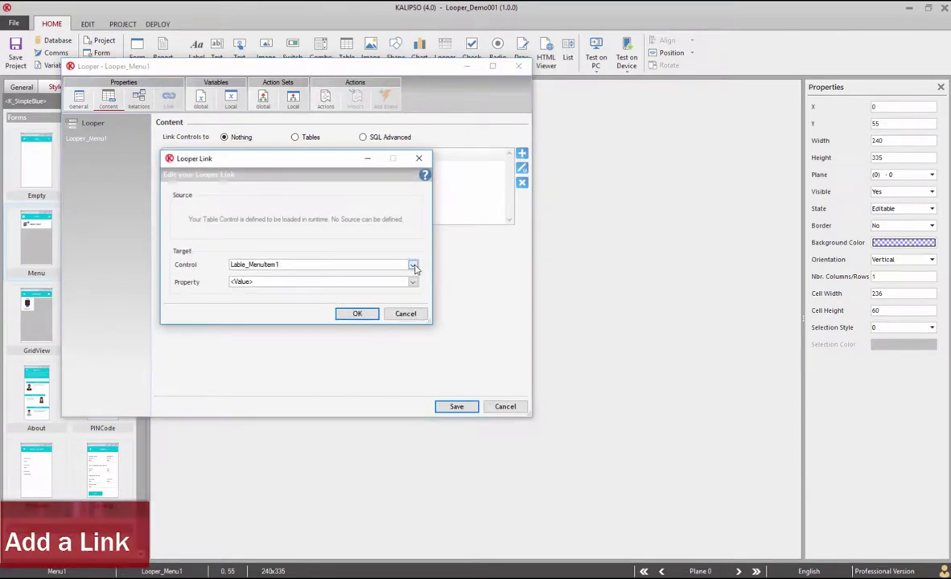
{"action": "left_click", "coordinate": [412, 265]}
{"action": "left_click", "coordinate": [412, 266]}
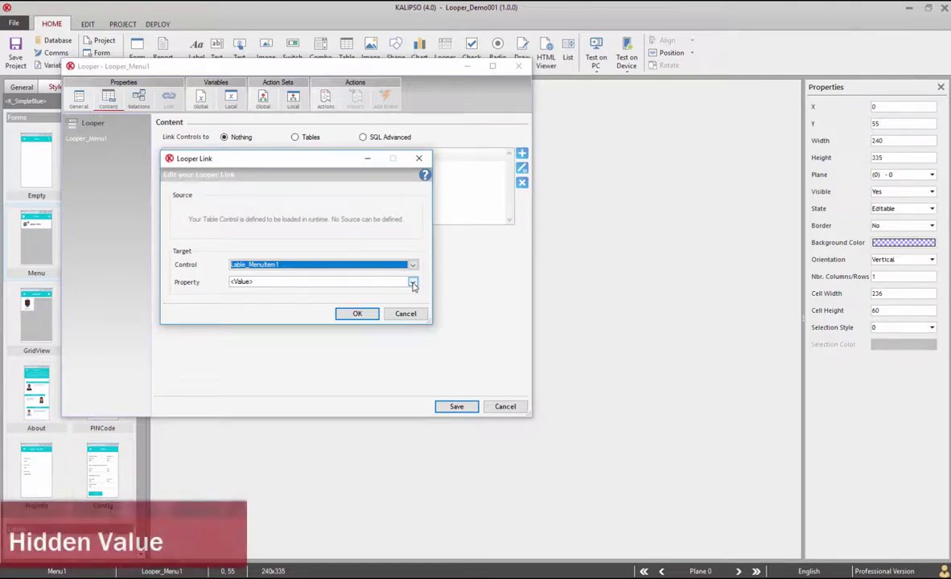
{"action": "left_click", "coordinate": [412, 285]}
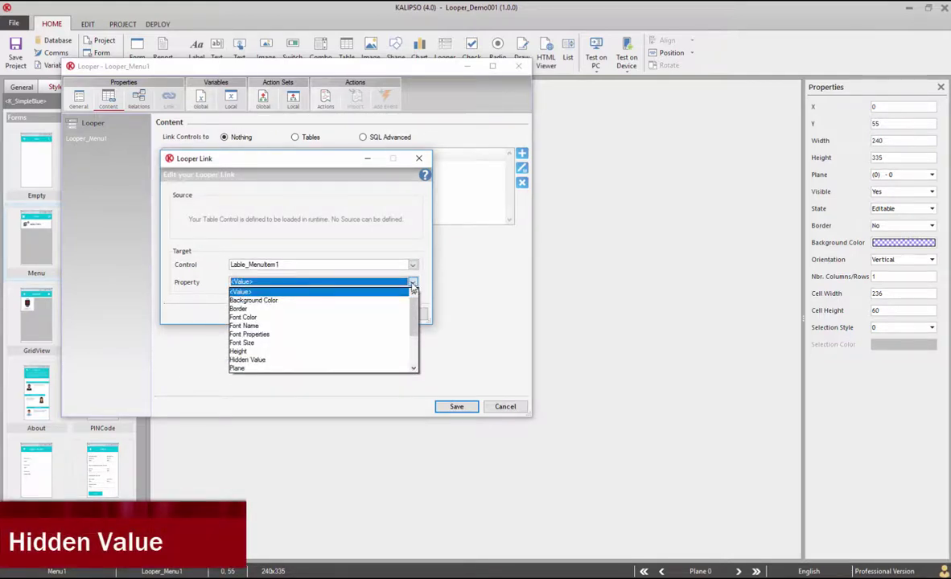
{"action": "left_click", "coordinate": [332, 359]}
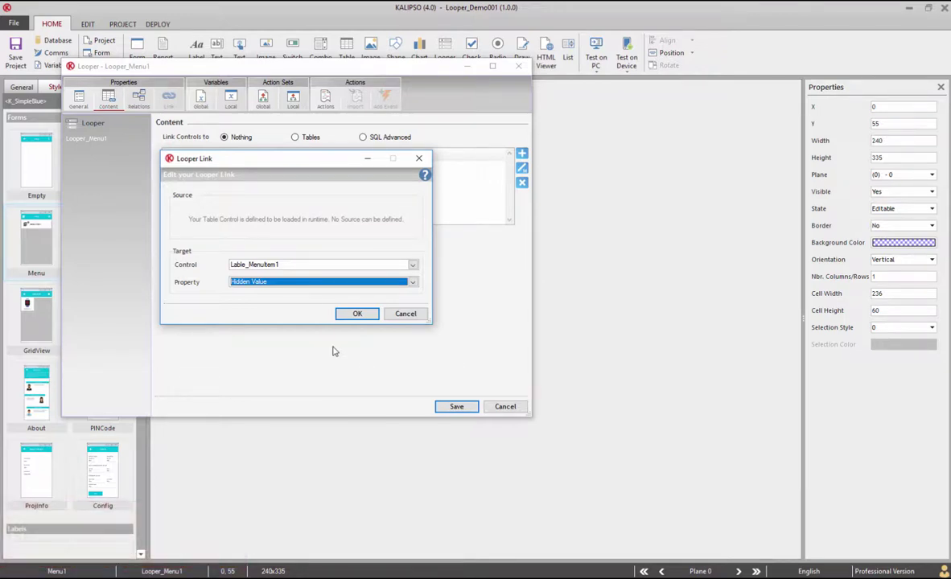
{"action": "left_click", "coordinate": [354, 314]}
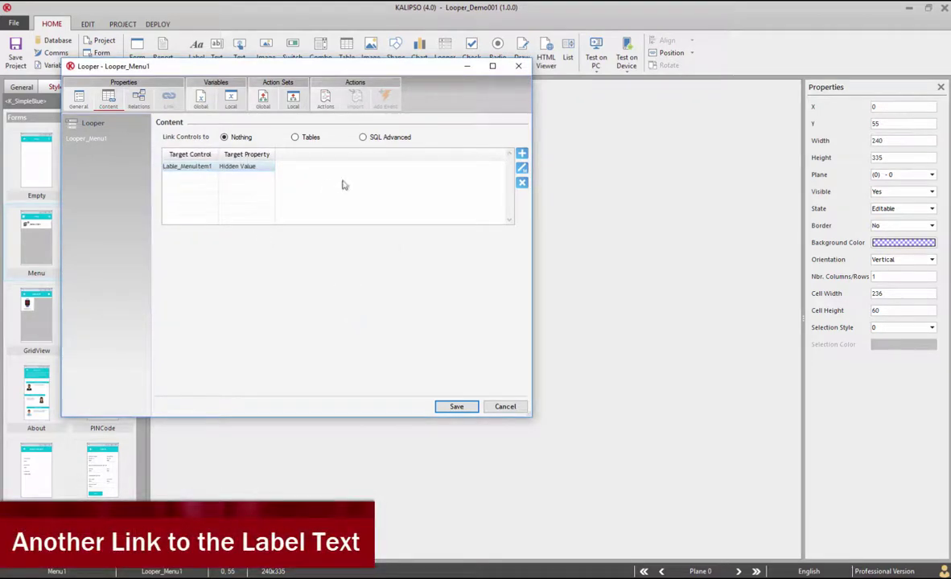
Add a second looper link targeting the Text property of Lable_MenuItem1 and save the looper.
{"action": "left_click", "coordinate": [521, 153]}
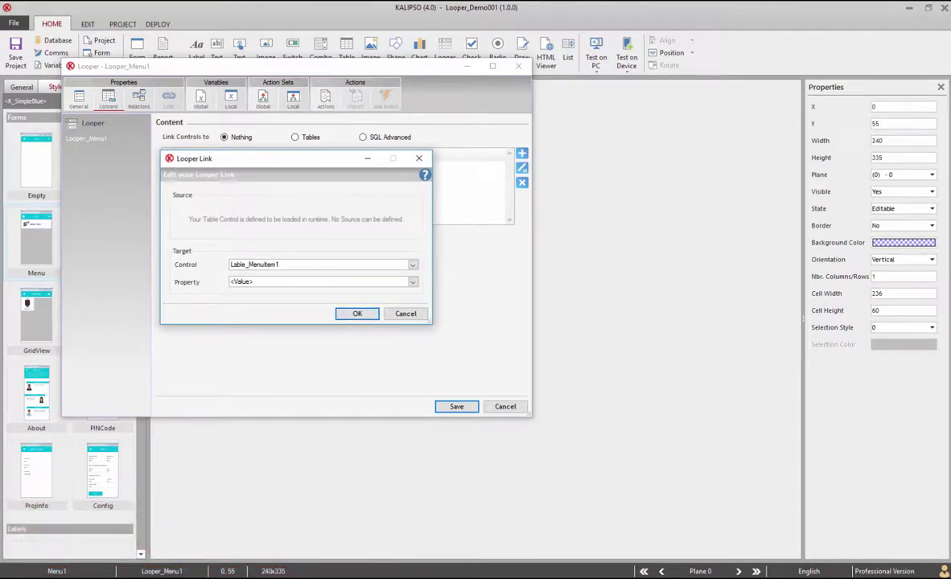
{"action": "left_click", "coordinate": [372, 283]}
{"action": "left_click", "coordinate": [314, 333]}
{"action": "left_click", "coordinate": [354, 313]}
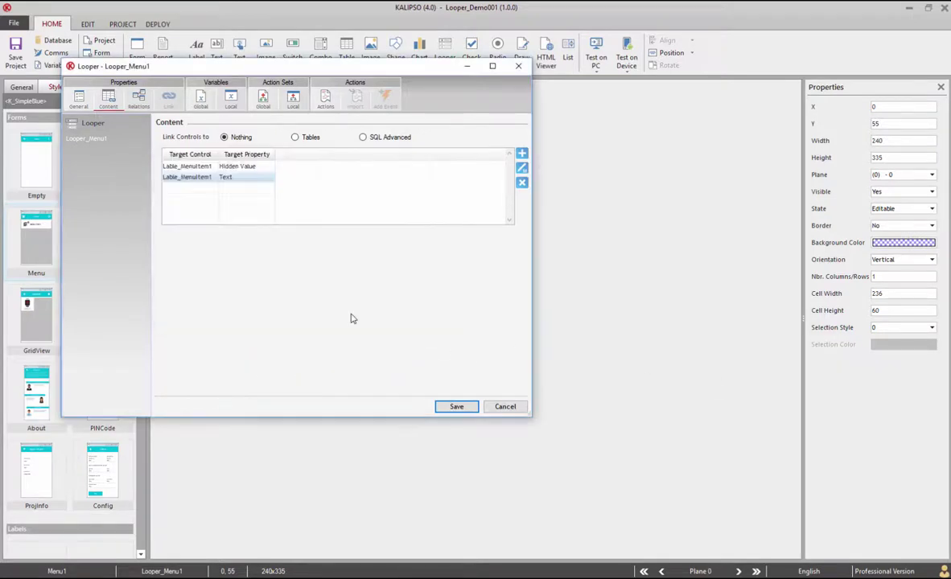
{"action": "left_click", "coordinate": [454, 407]}
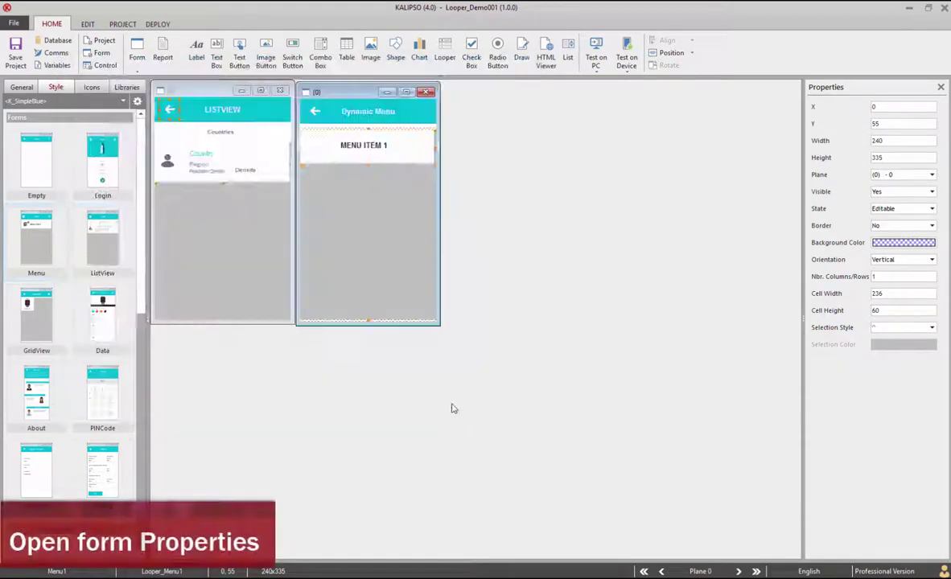
Add a Looper Add Line action for Looper_Menu1 to Menu1's Open Form event, with hidden value "1" and text "List View - Countries".
{"action": "left_click", "coordinate": [98, 53]}
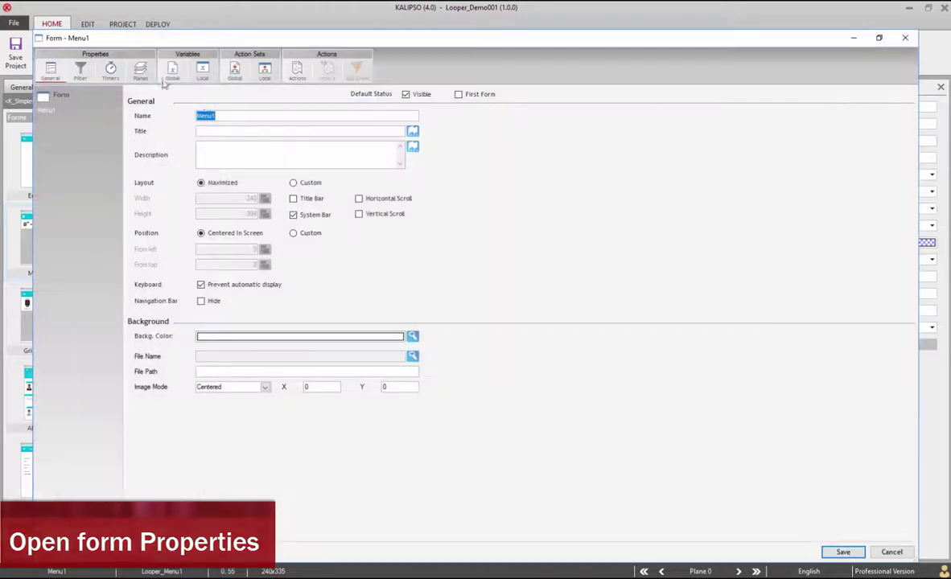
{"action": "left_click", "coordinate": [296, 70]}
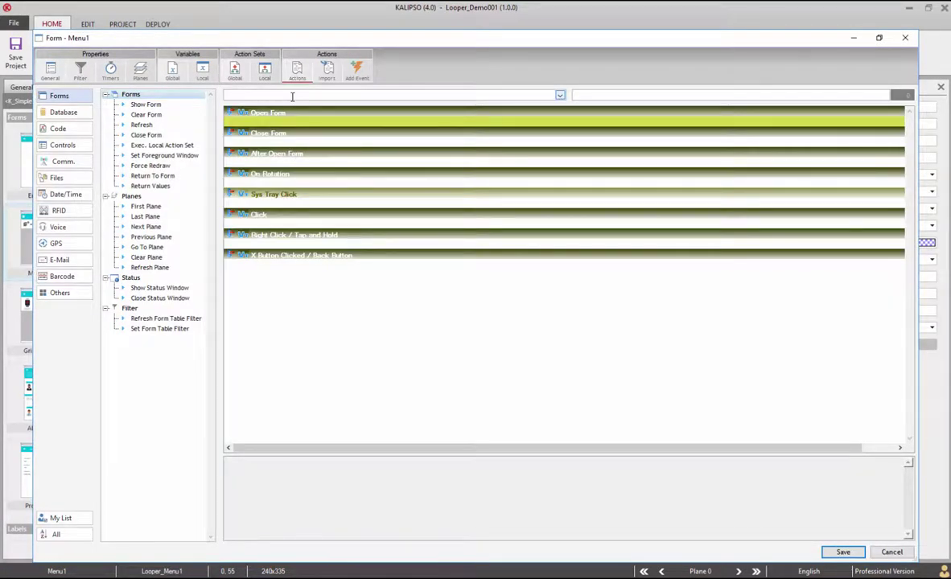
{"action": "left_click", "coordinate": [292, 96]}
{"action": "type", "text": "Looper Add Line"}
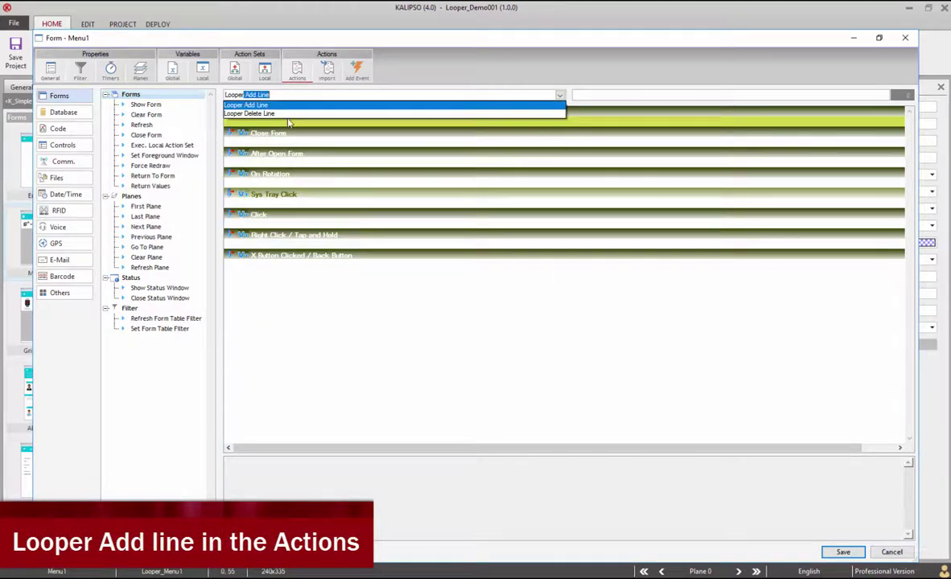
{"action": "left_click", "coordinate": [278, 104]}
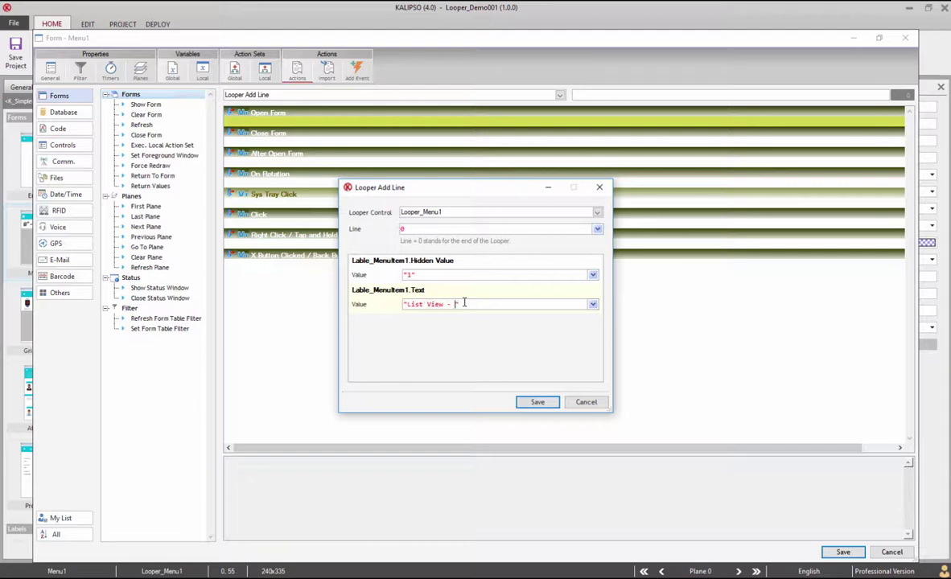
{"action": "left_click", "coordinate": [543, 401]}
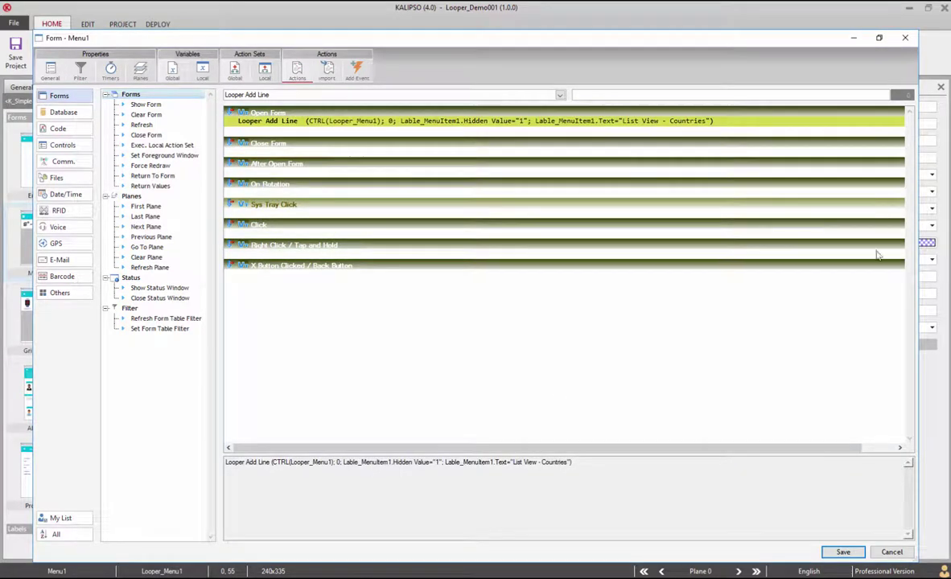
Save Menu1's form actions and start a Get Property action in Looper_Menu1's Click event with Lable_MenuItem1 as the source control.
{"action": "left_click", "coordinate": [841, 552]}
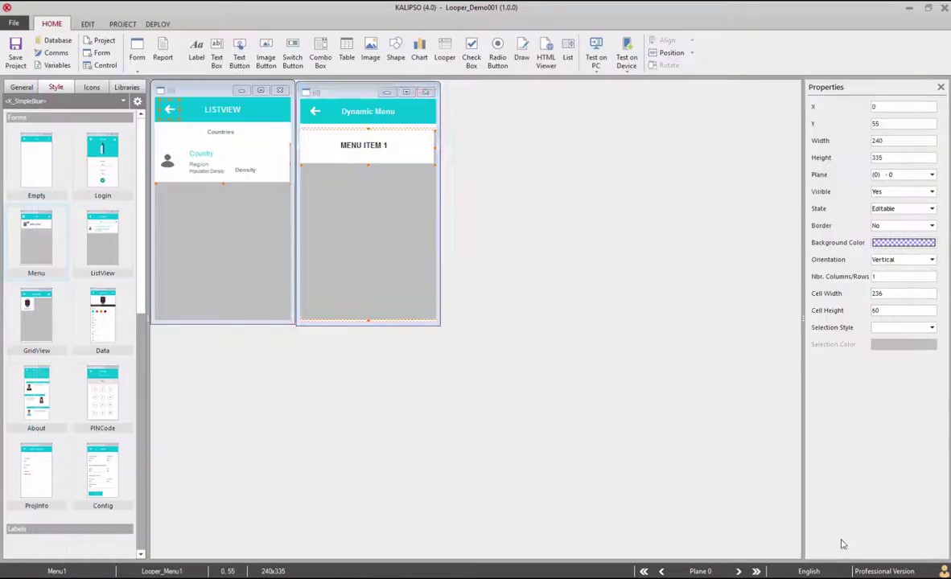
{"action": "double_click", "coordinate": [387, 259]}
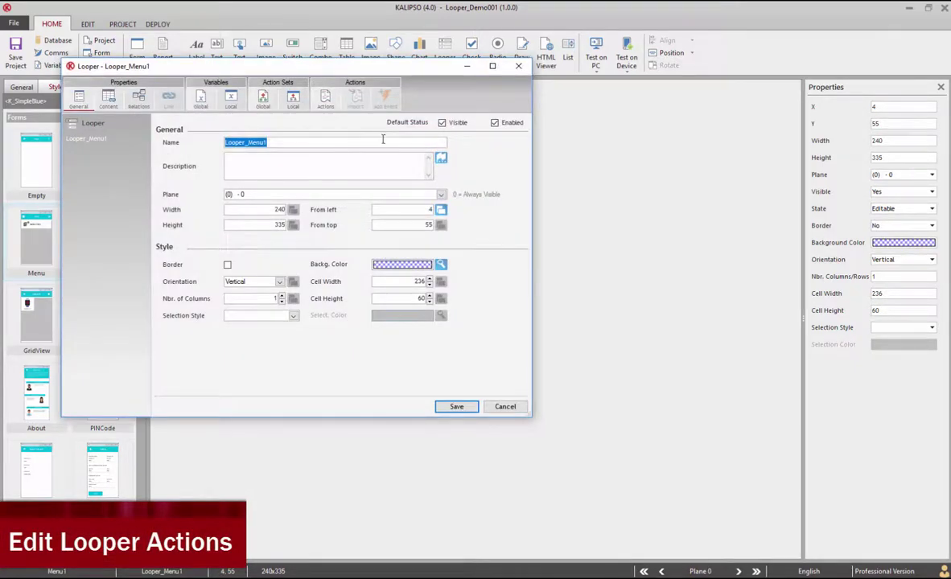
{"action": "left_click", "coordinate": [321, 100]}
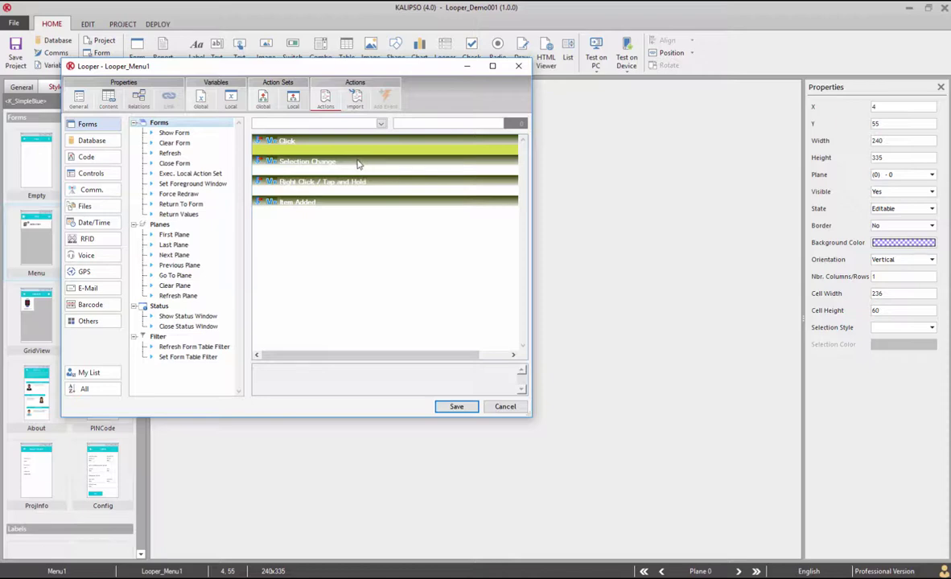
{"action": "type", "text": "Get Battery Status"}
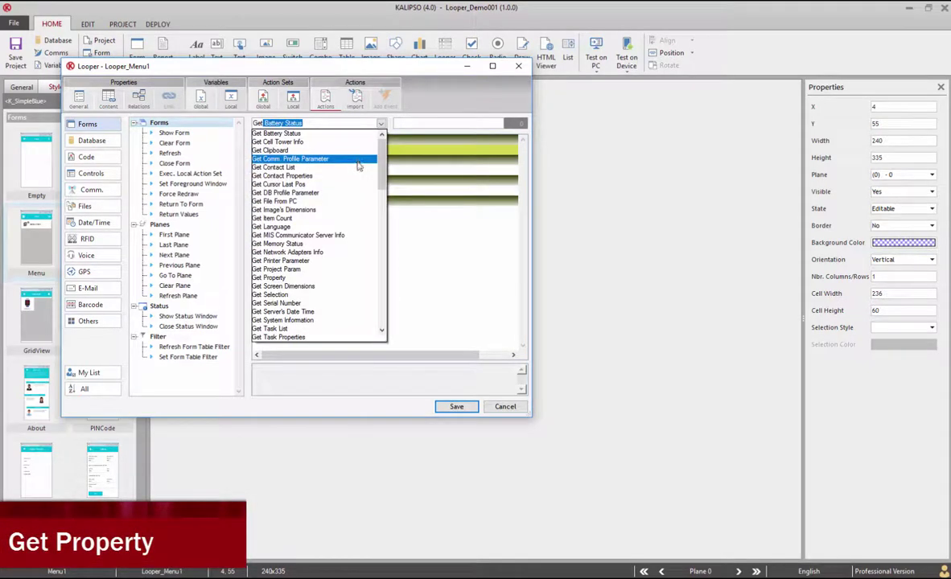
{"action": "left_click", "coordinate": [333, 278]}
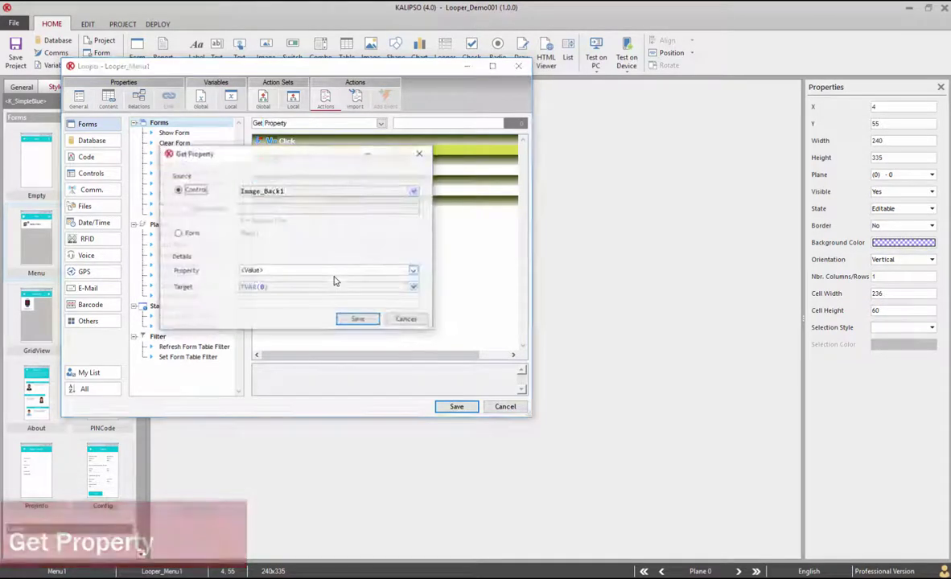
{"action": "left_click", "coordinate": [346, 191]}
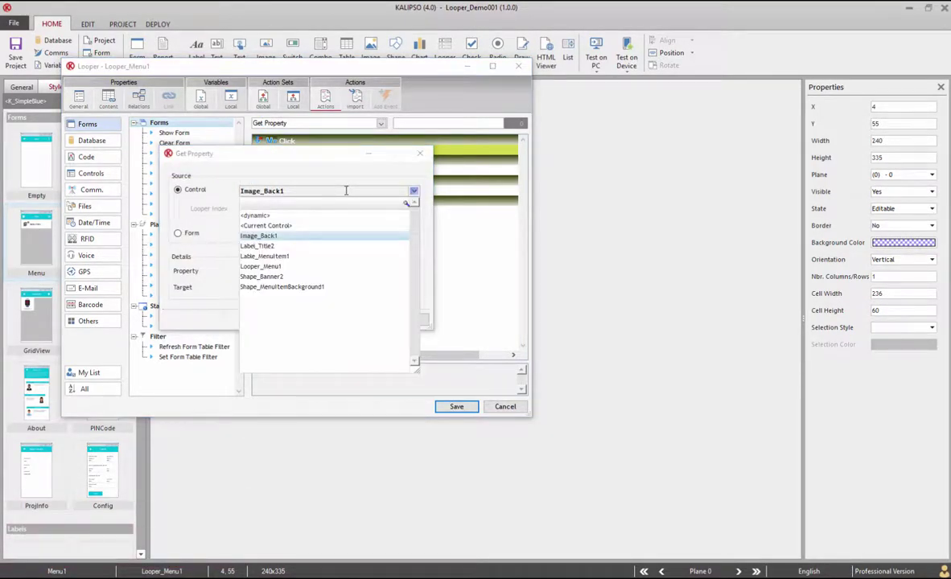
{"action": "left_click", "coordinate": [330, 256]}
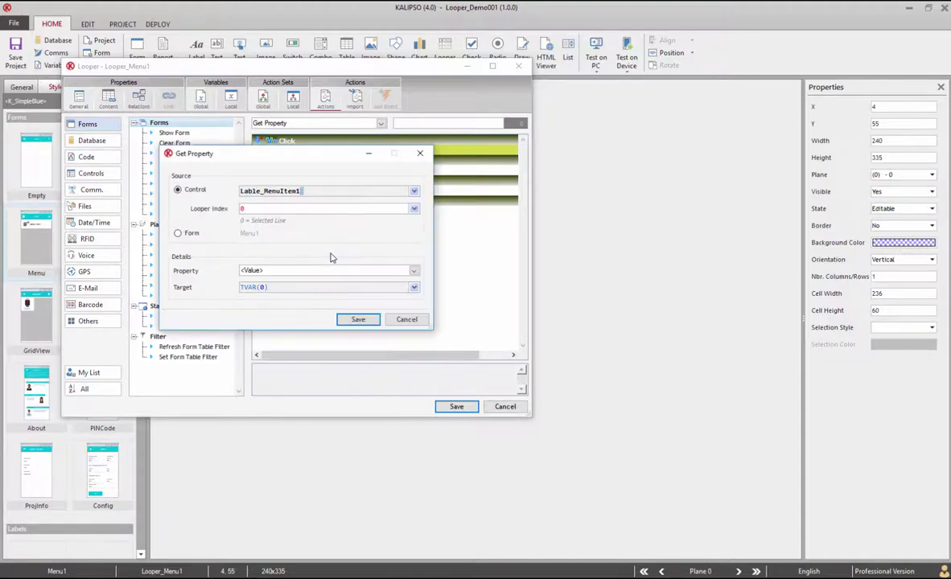
Rename temporary variable 0 to tvSel and use it as the Get Property action's target.
{"action": "left_click", "coordinate": [414, 288]}
{"action": "right_click", "coordinate": [507, 345]}
{"action": "left_click", "coordinate": [519, 359]}
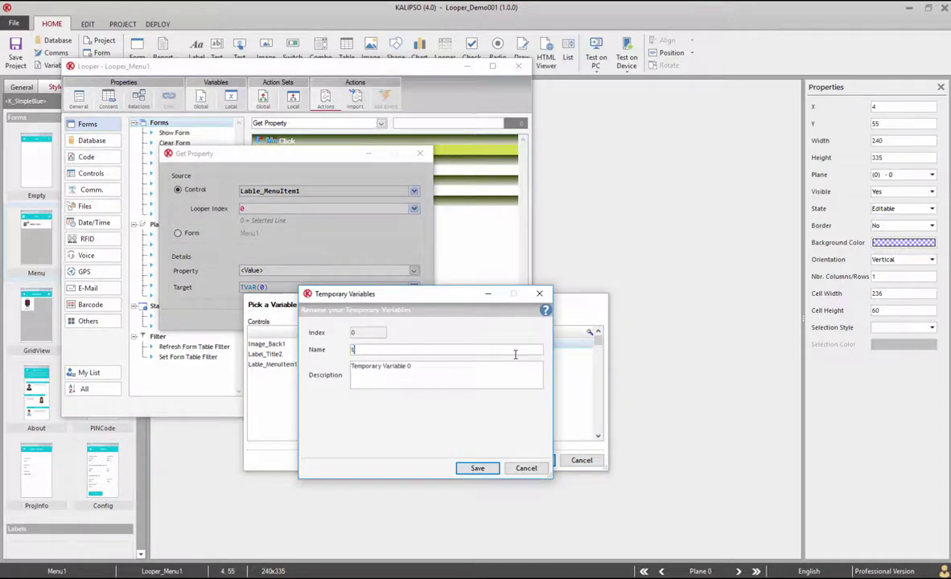
{"action": "key", "text": "Tab"}
{"action": "key", "text": "Return"}
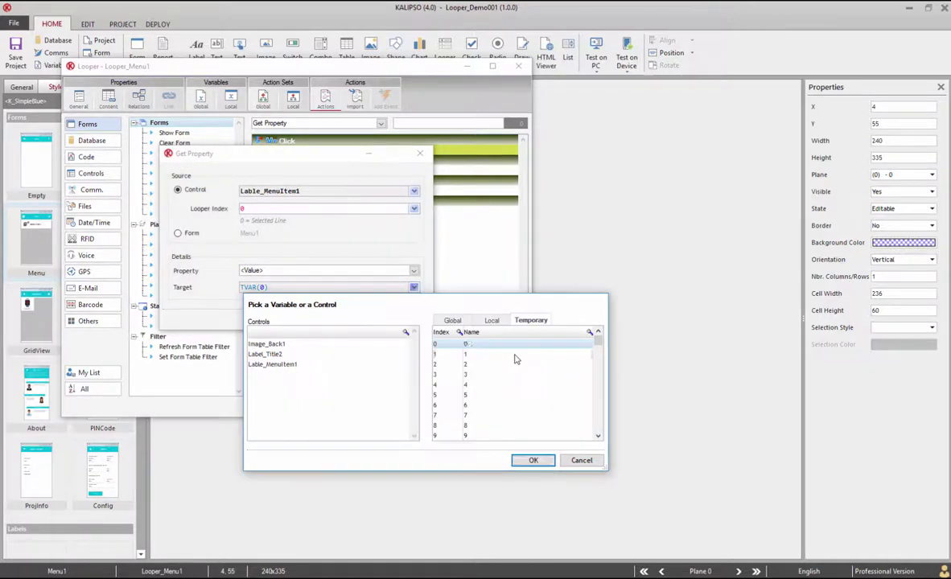
{"action": "left_click", "coordinate": [531, 460]}
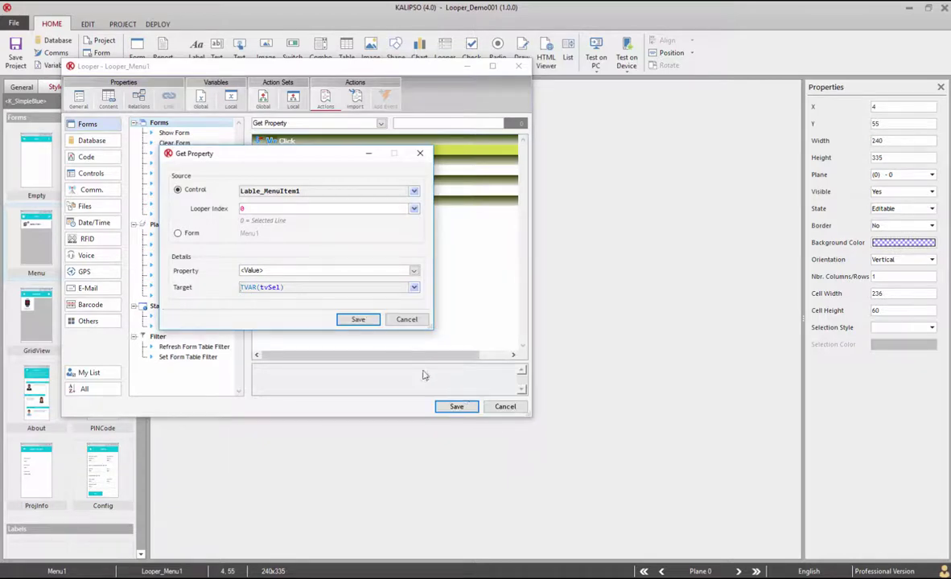
Set the Get Property action to read the Hidden Value property and save the action.
{"action": "left_click", "coordinate": [378, 271]}
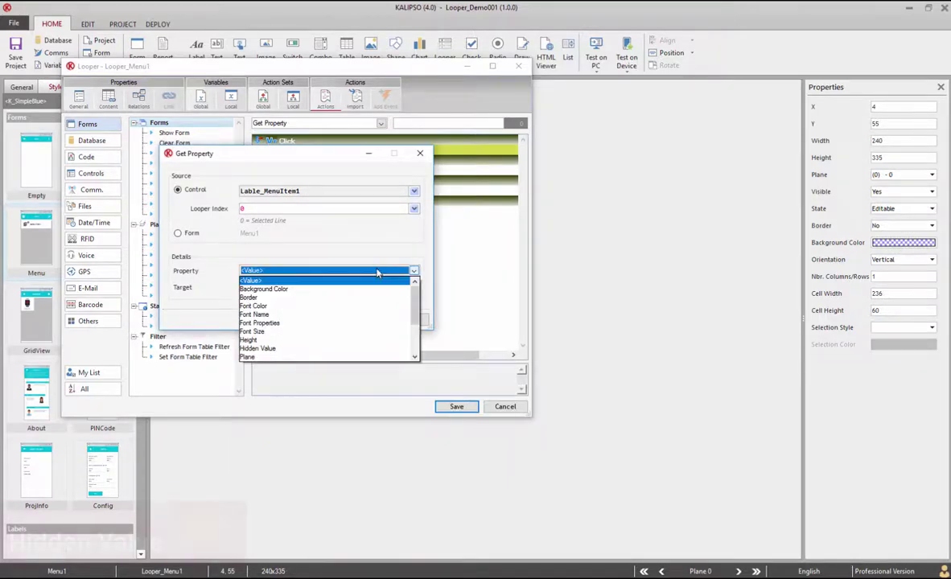
{"action": "left_click", "coordinate": [335, 348]}
{"action": "left_click", "coordinate": [358, 320]}
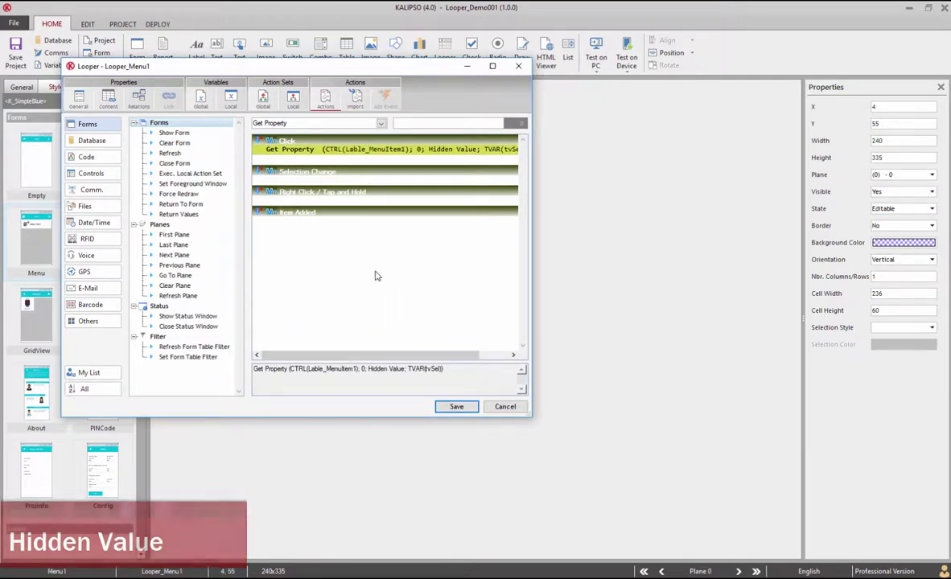
Add an If action with the condition TVAR(tvSel) = 1 after Get Property in the looper's Click event.
{"action": "left_click", "coordinate": [345, 123]}
{"action": "type", "text": "if"}
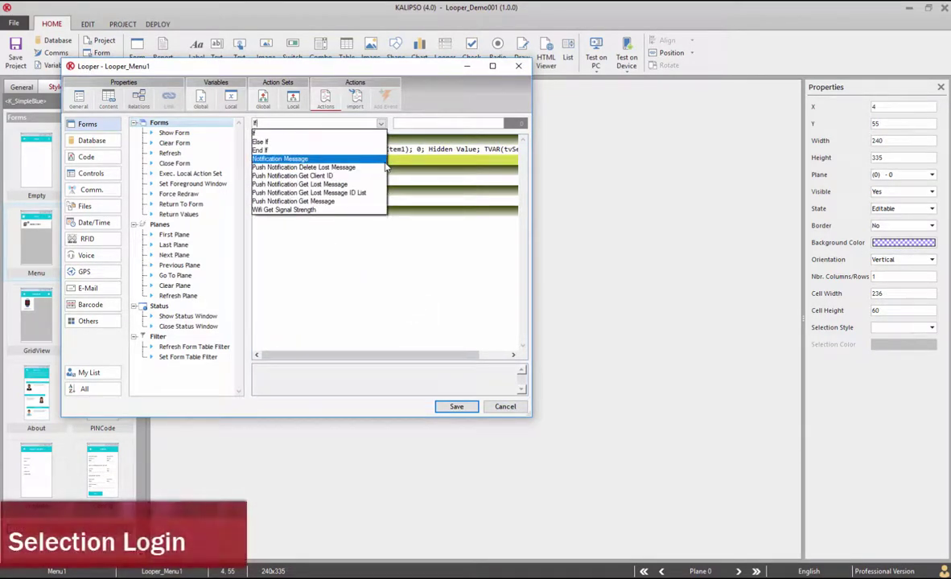
{"action": "left_click", "coordinate": [352, 134]}
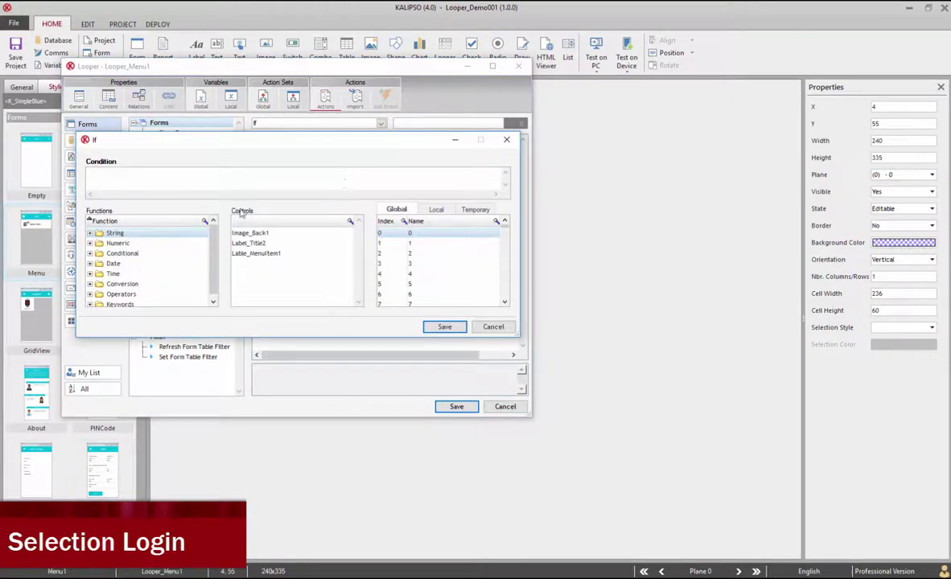
{"action": "left_click", "coordinate": [468, 209]}
{"action": "double_click", "coordinate": [448, 238]}
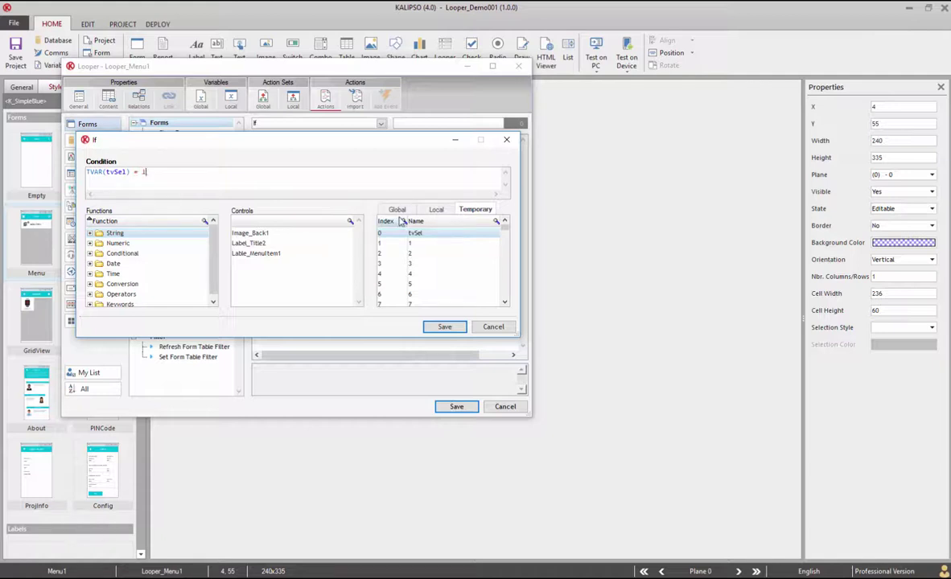
{"action": "left_click", "coordinate": [444, 326]}
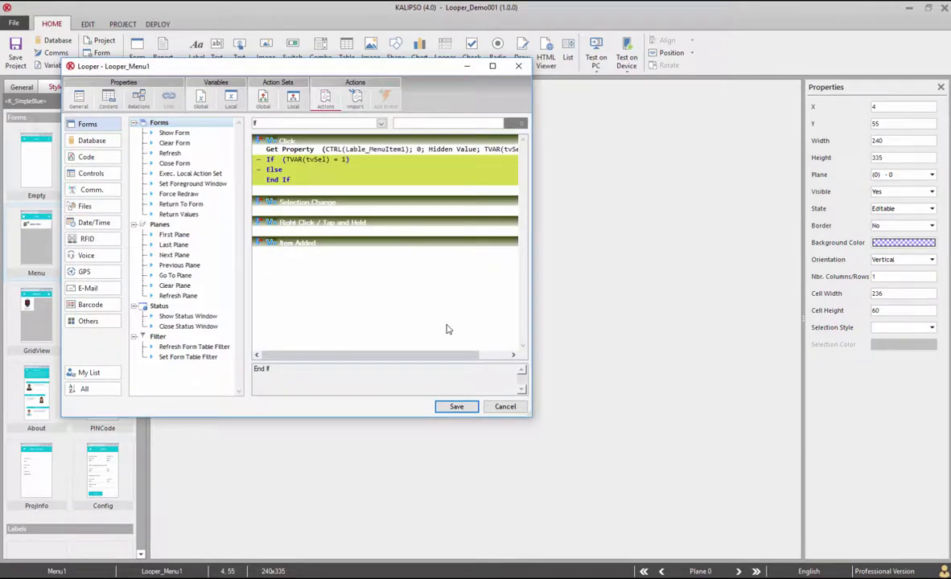
Add a Show Form action for ListView1 with starting plane 0 inside the If branch, and save the looper.
{"action": "left_click", "coordinate": [297, 163]}
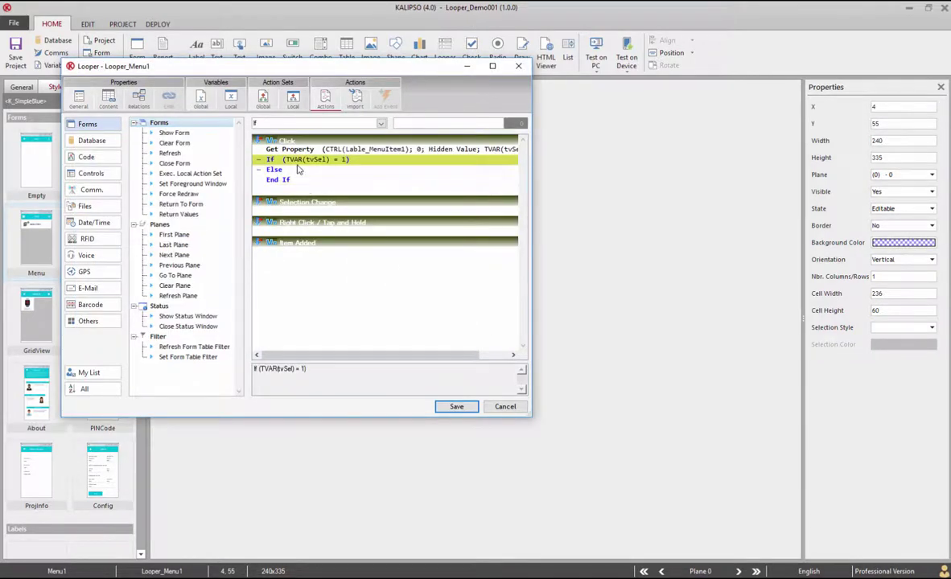
{"action": "left_click", "coordinate": [290, 123]}
{"action": "type", "text": "Show"}
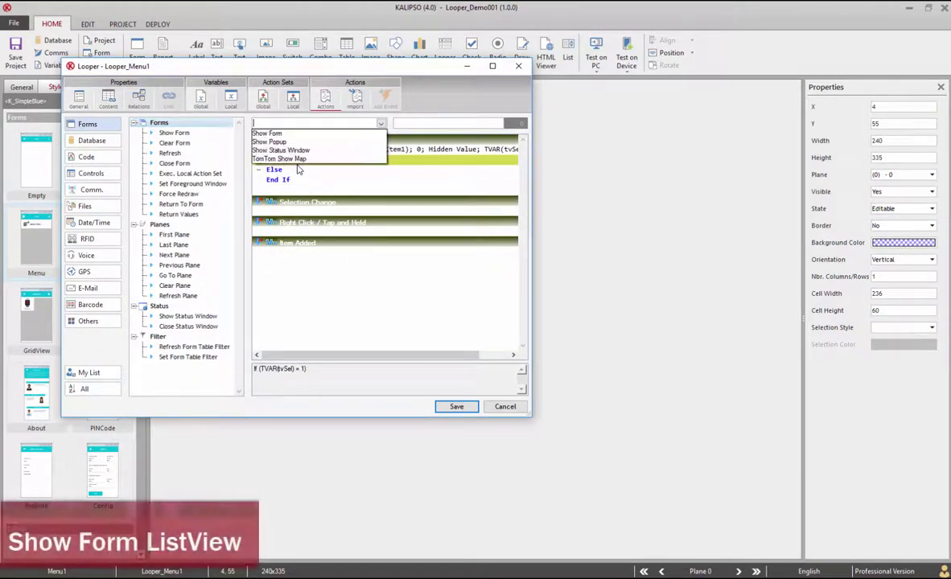
{"action": "left_click", "coordinate": [267, 133]}
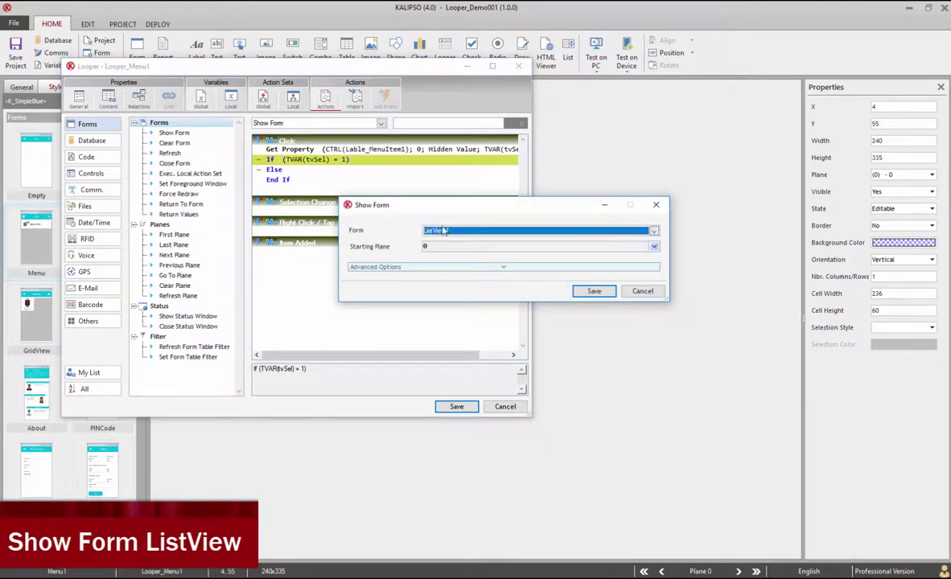
{"action": "left_click", "coordinate": [448, 232]}
{"action": "left_click", "coordinate": [439, 240]}
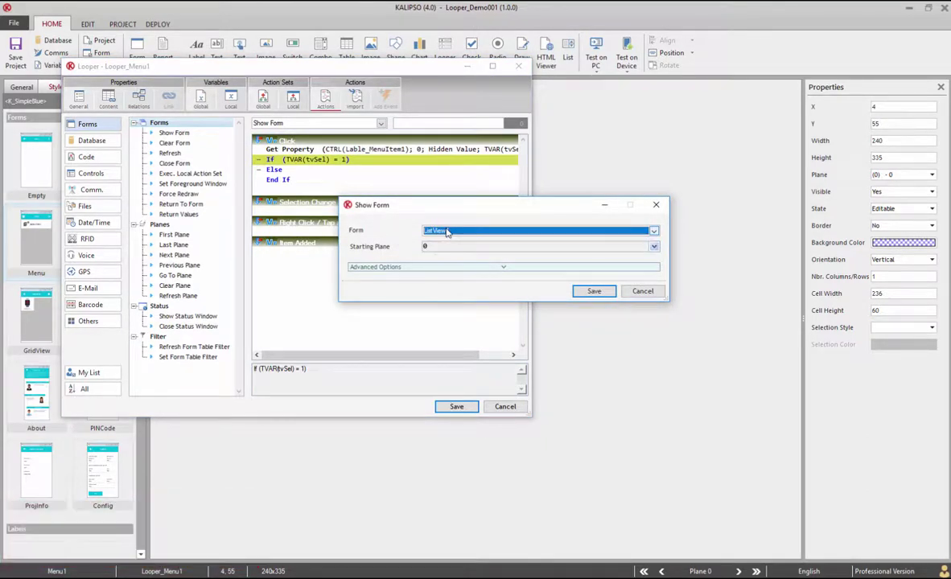
{"action": "left_click", "coordinate": [594, 291]}
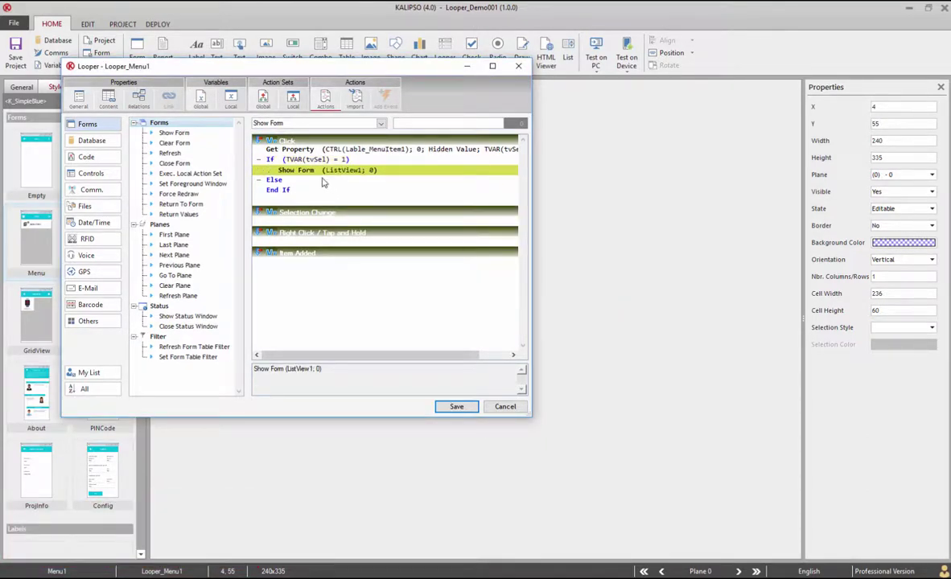
{"action": "left_click", "coordinate": [455, 408]}
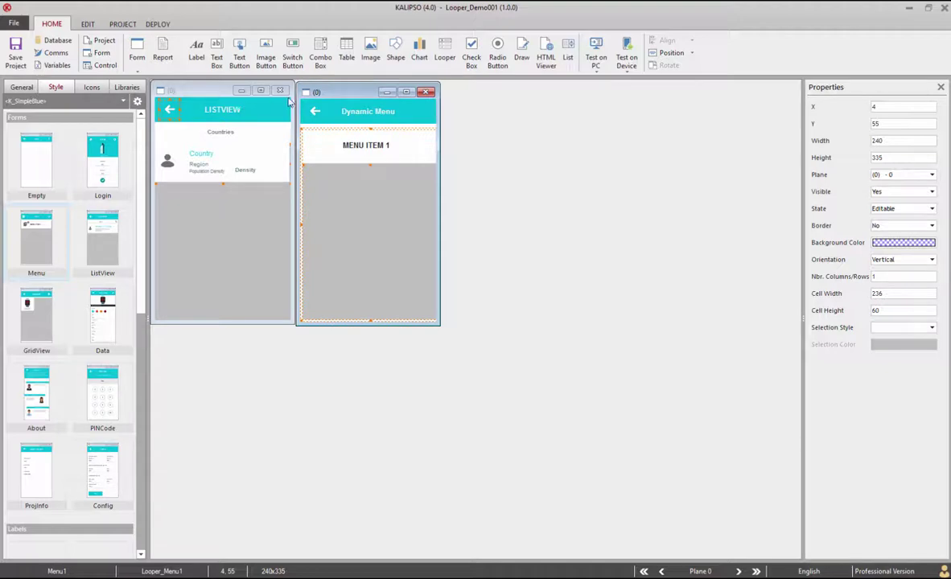
Set Menu1 as the project's first form and save the form's properties.
{"action": "left_click", "coordinate": [97, 52]}
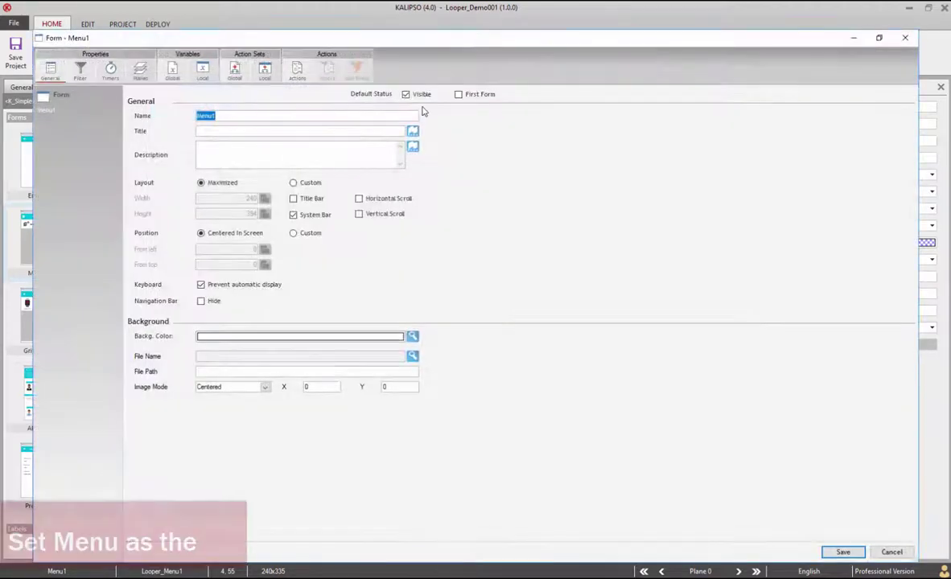
{"action": "left_click", "coordinate": [458, 94]}
{"action": "left_click", "coordinate": [828, 553]}
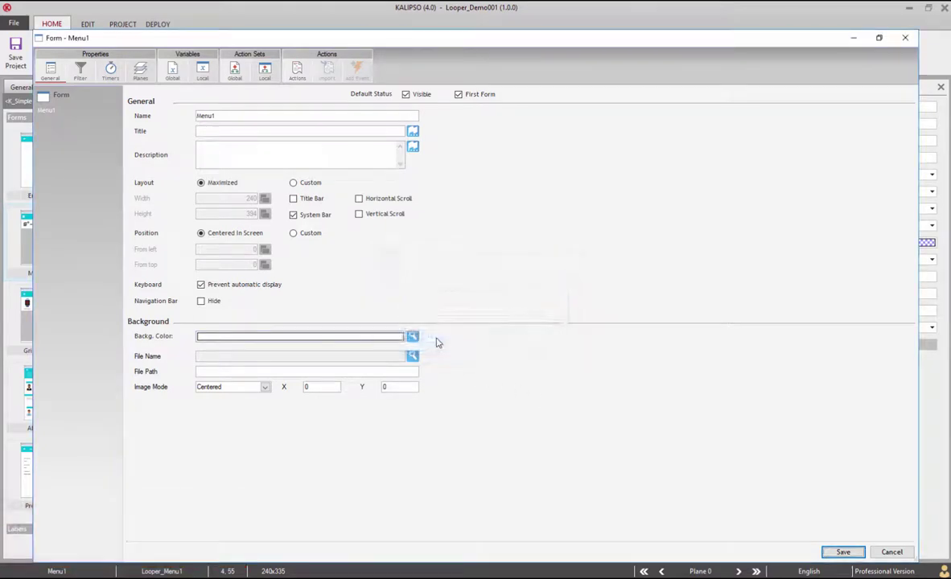
{"action": "left_click", "coordinate": [432, 336]}
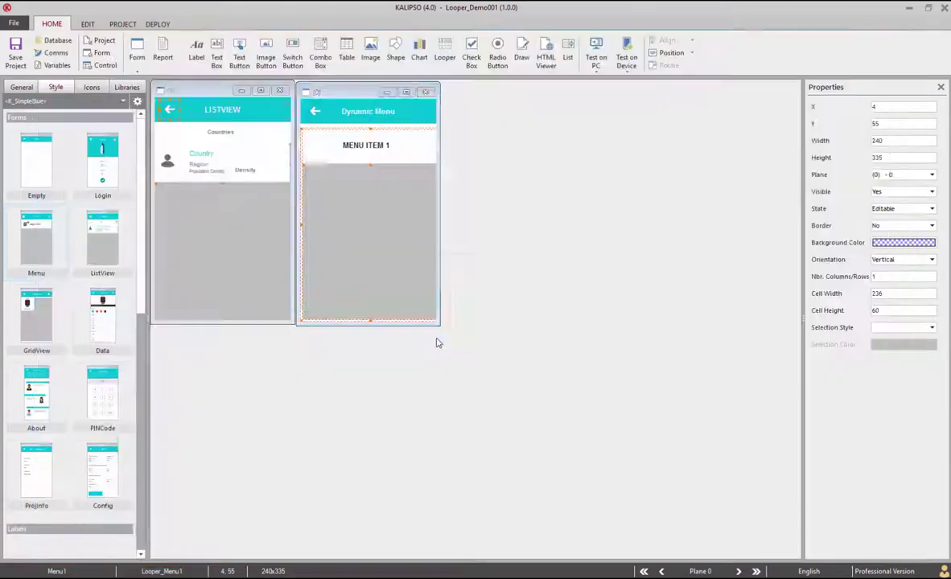
Add an Execute Event action to Lable_MenuItem1's Click event that runs Looper_Menu1's Click event, and save the label.
{"action": "left_click", "coordinate": [382, 147]}
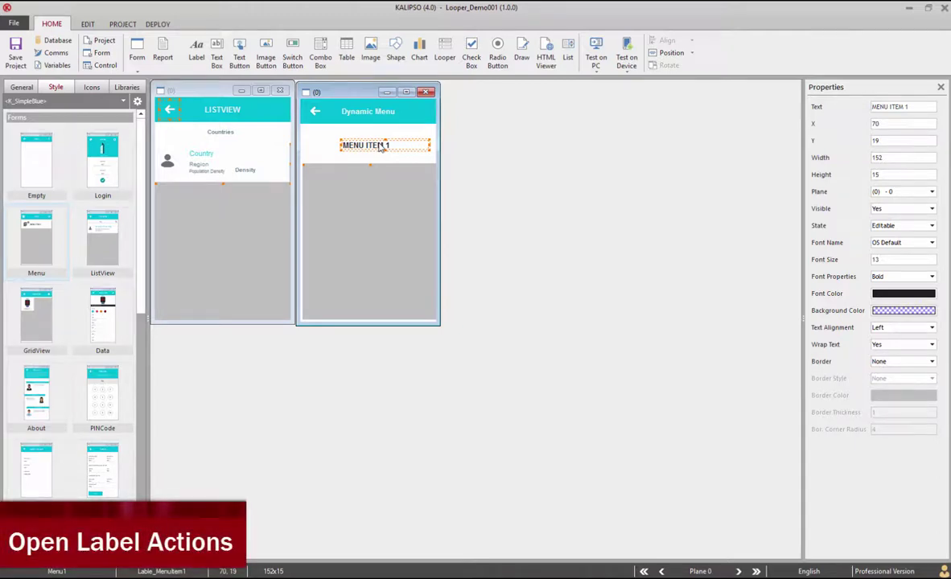
{"action": "double_click", "coordinate": [375, 151]}
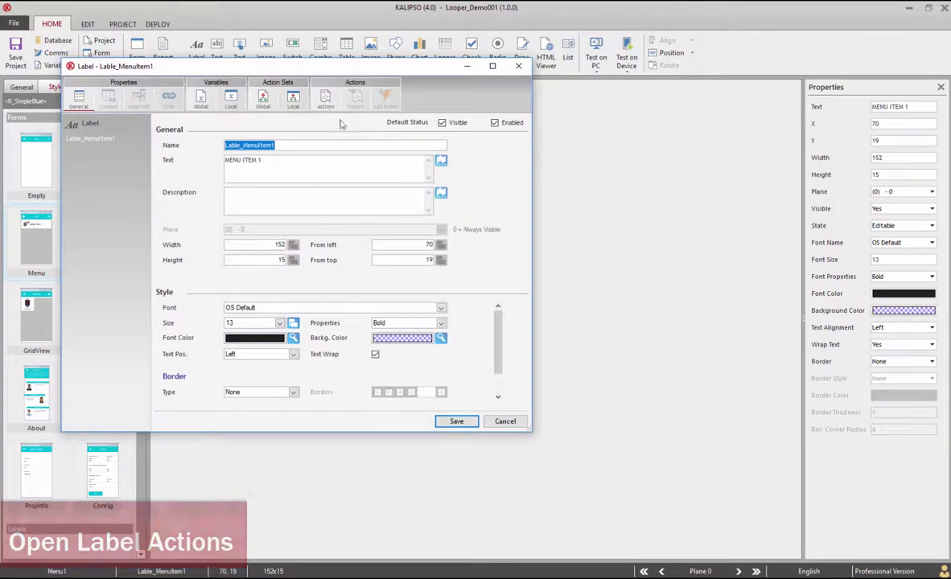
{"action": "left_click", "coordinate": [325, 98]}
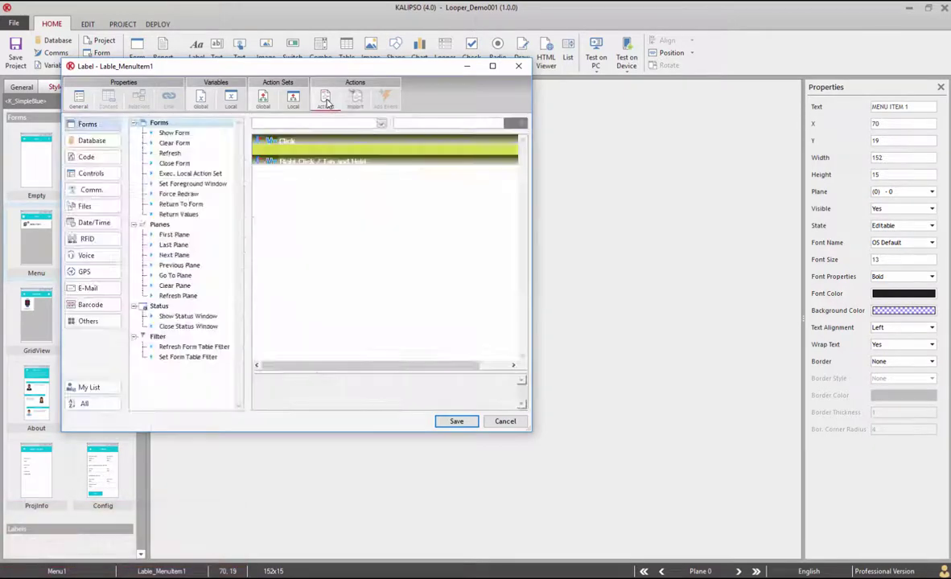
{"action": "left_click", "coordinate": [313, 159]}
{"action": "type", "text": "ute Event"}
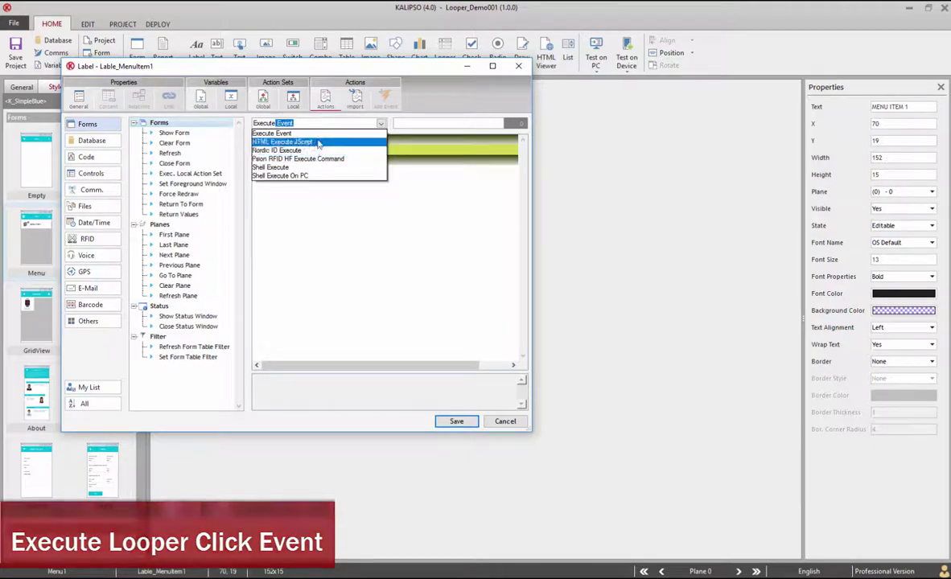
{"action": "key", "text": "Return"}
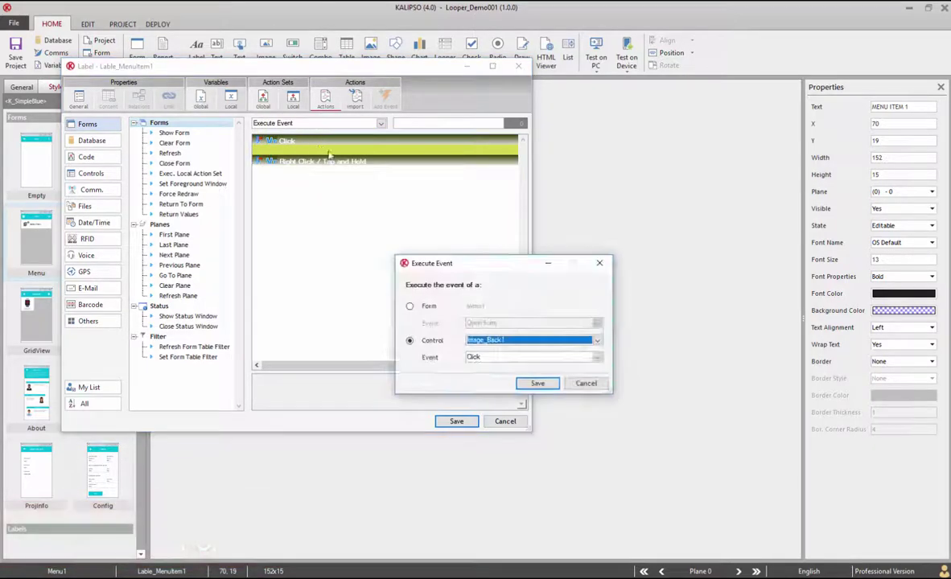
{"action": "left_click", "coordinate": [483, 340]}
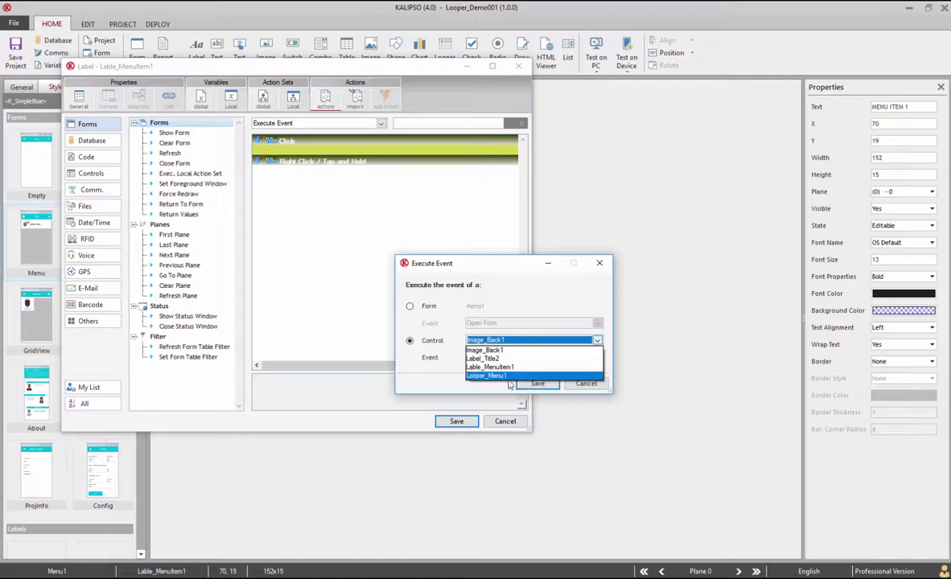
{"action": "left_click", "coordinate": [506, 376]}
{"action": "left_click", "coordinate": [537, 383]}
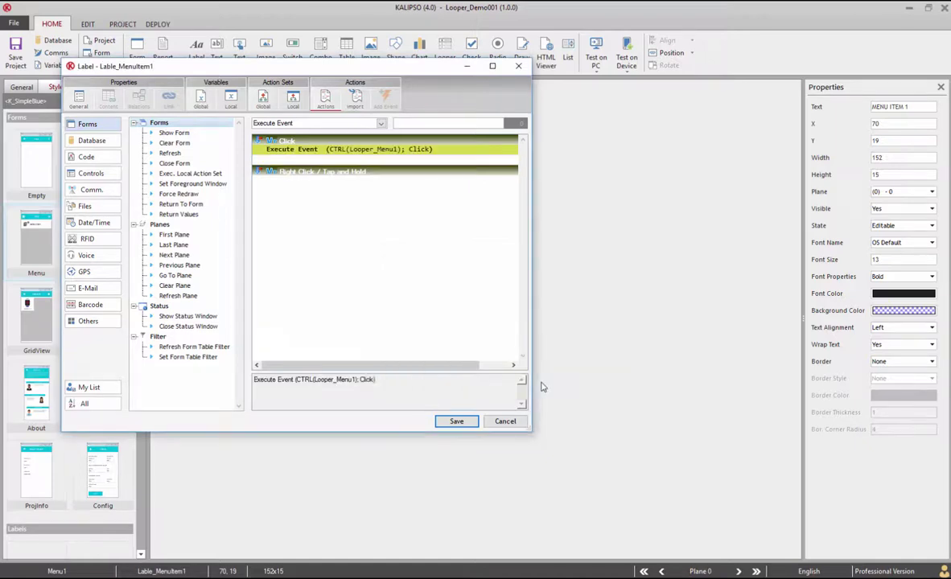
{"action": "left_click", "coordinate": [457, 421]}
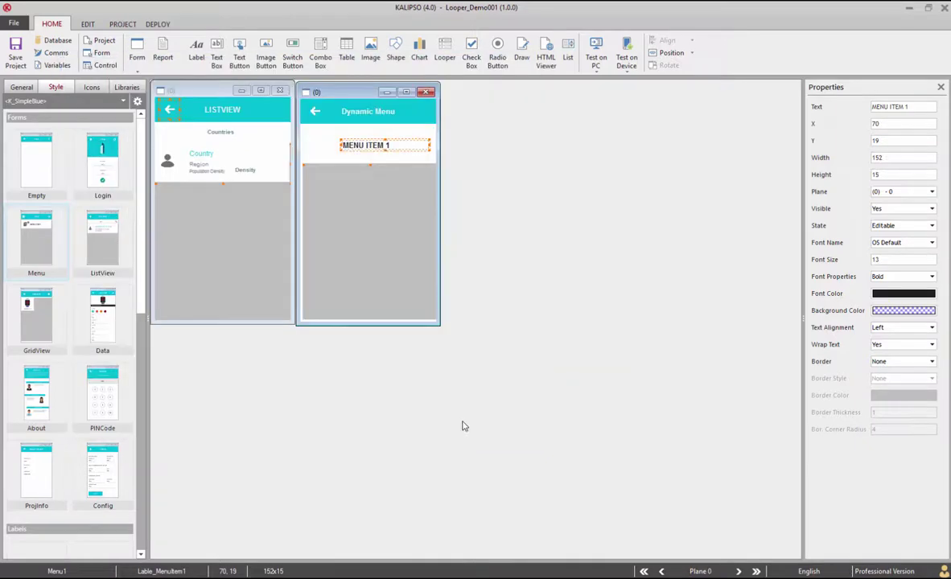
Run the project in a PC test and open the "List View - Countries" menu item.
{"action": "left_click", "coordinate": [595, 58]}
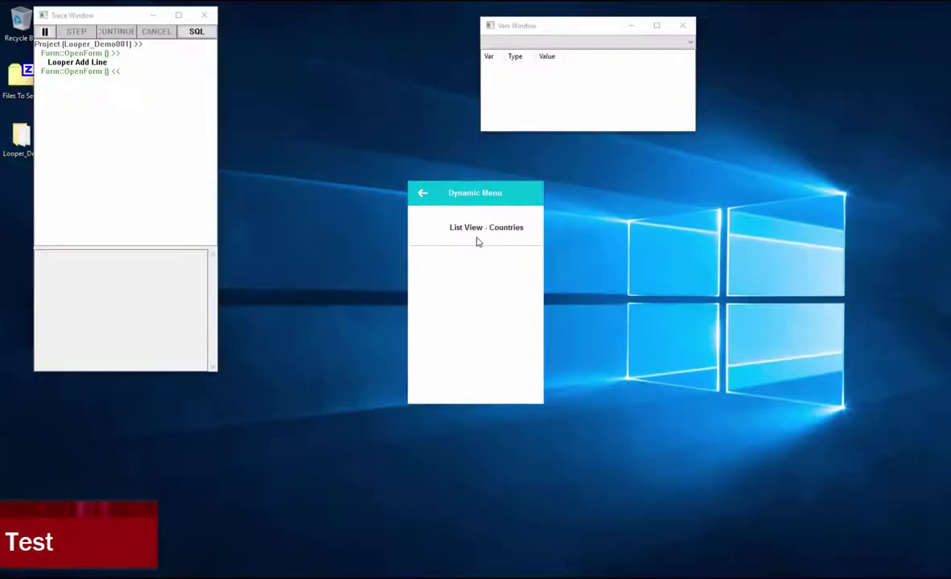
{"action": "left_click", "coordinate": [475, 238]}
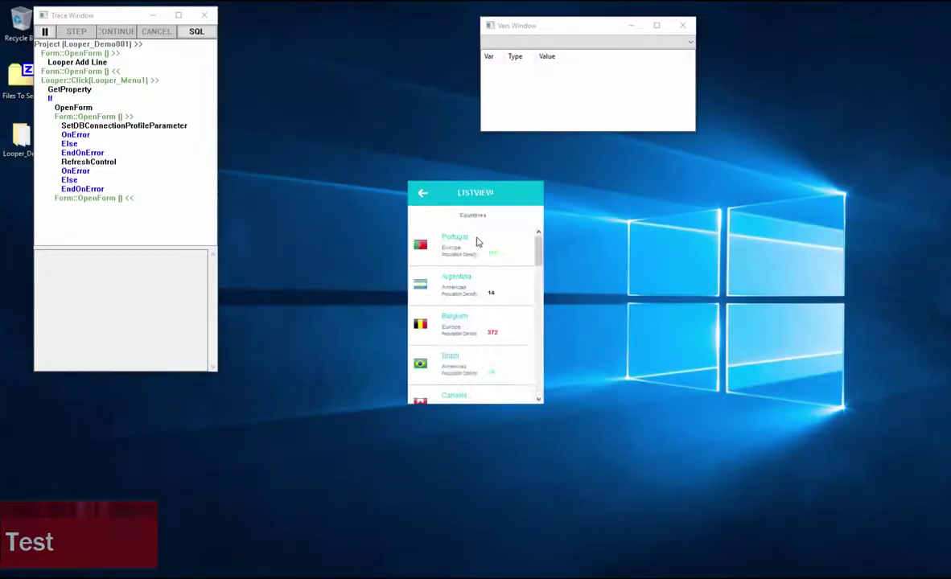
Look through the country list in the running test and return to the previous form.
{"action": "scroll", "coordinate": [484, 274], "scroll_direction": "down", "scroll_amount": 1}
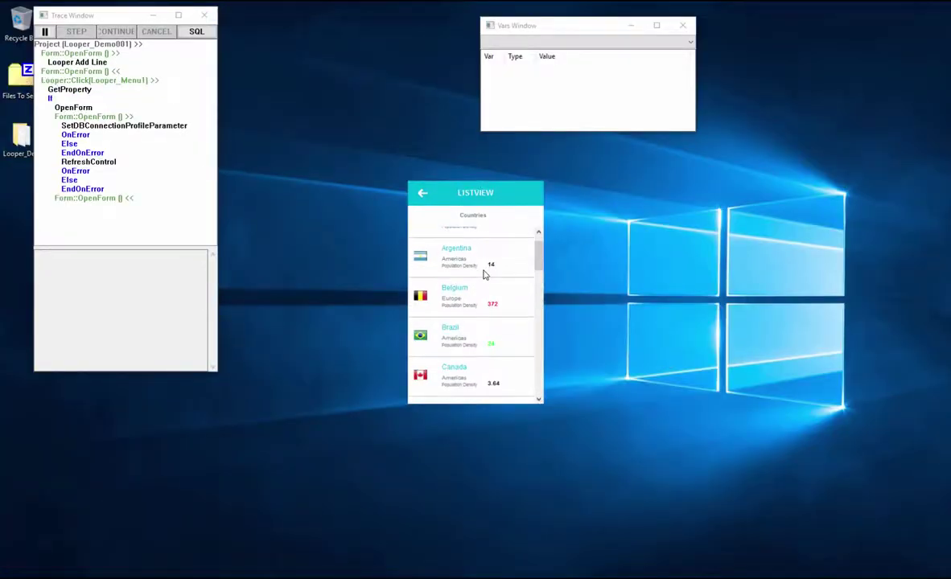
{"action": "left_click", "coordinate": [422, 198]}
{"action": "left_click", "coordinate": [422, 199]}
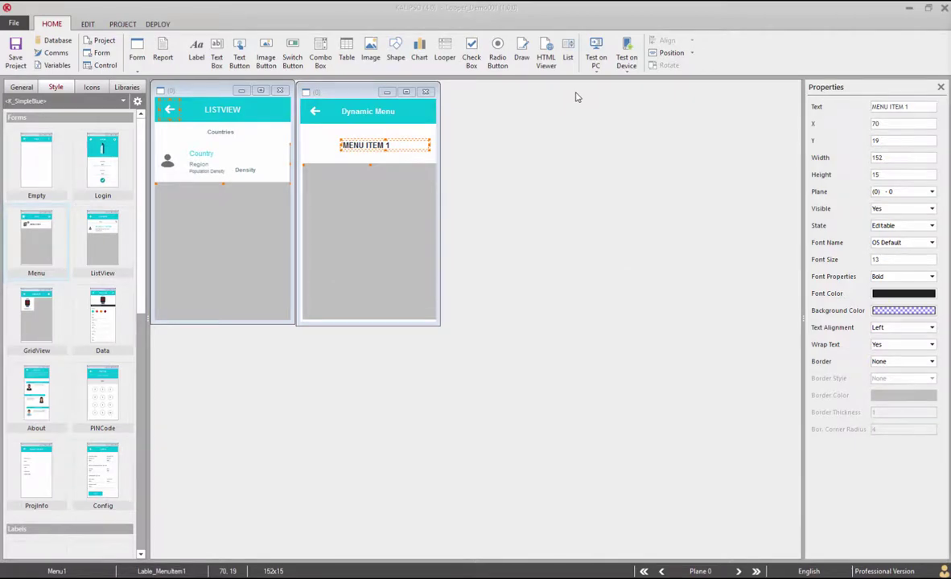
Create a new form from the Data template and place it beside the Dynamic Menu form.
{"action": "left_click", "coordinate": [367, 153]}
{"action": "left_click", "coordinate": [102, 281]}
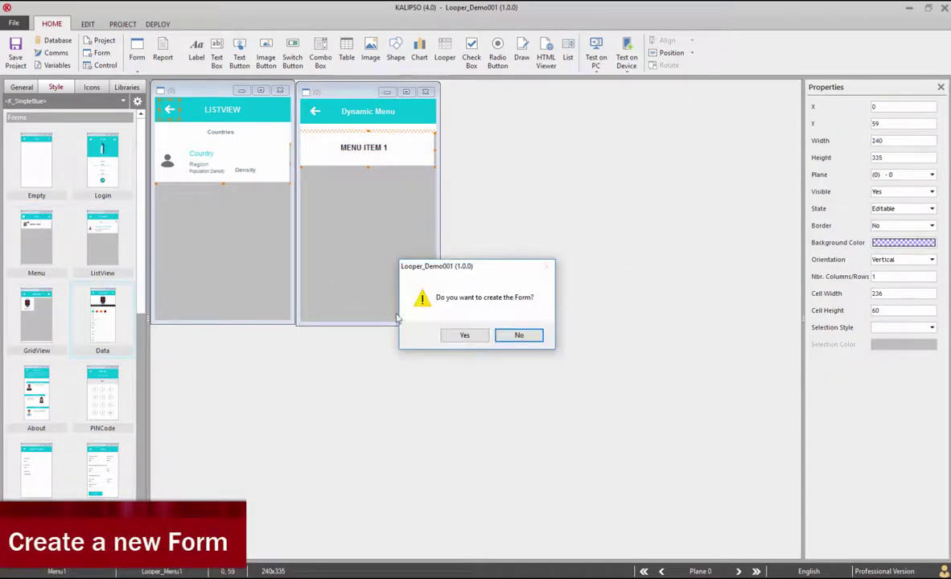
{"action": "left_click", "coordinate": [464, 334]}
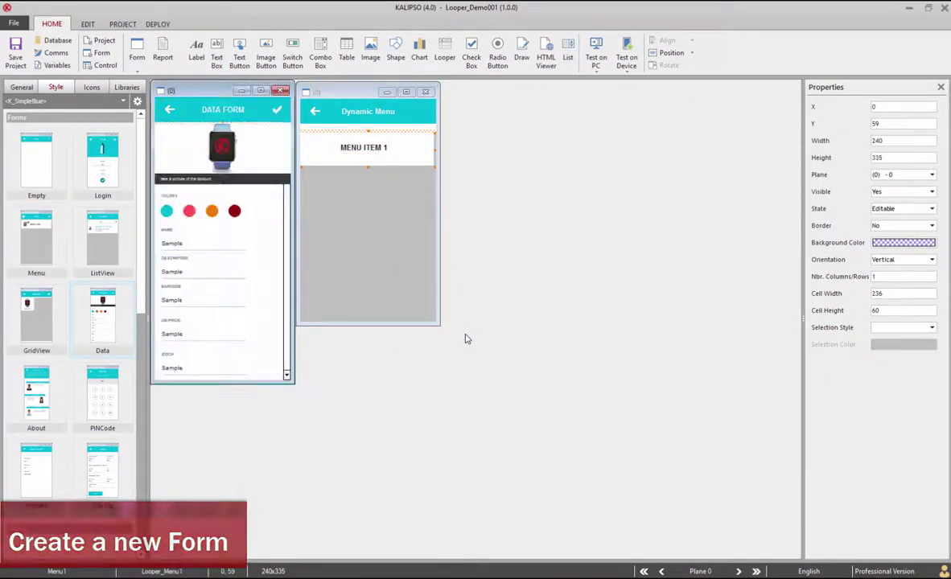
{"action": "left_click_drag", "start_coordinate": [203, 90], "coordinate": [517, 101]}
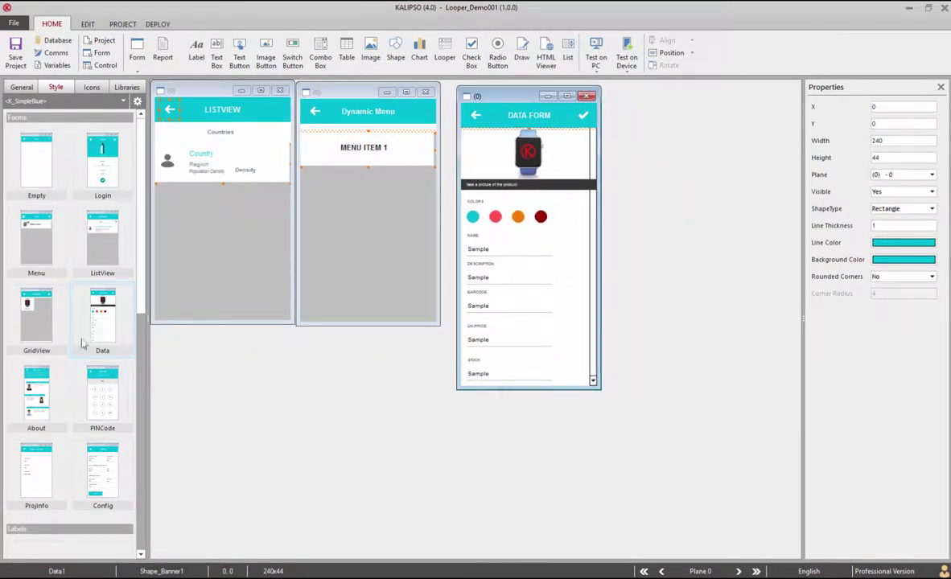
Create a second Data form as an auxiliary form, place it beside the first one, and delete all its controls.
{"action": "left_click_drag", "start_coordinate": [99, 297], "coordinate": [402, 354]}
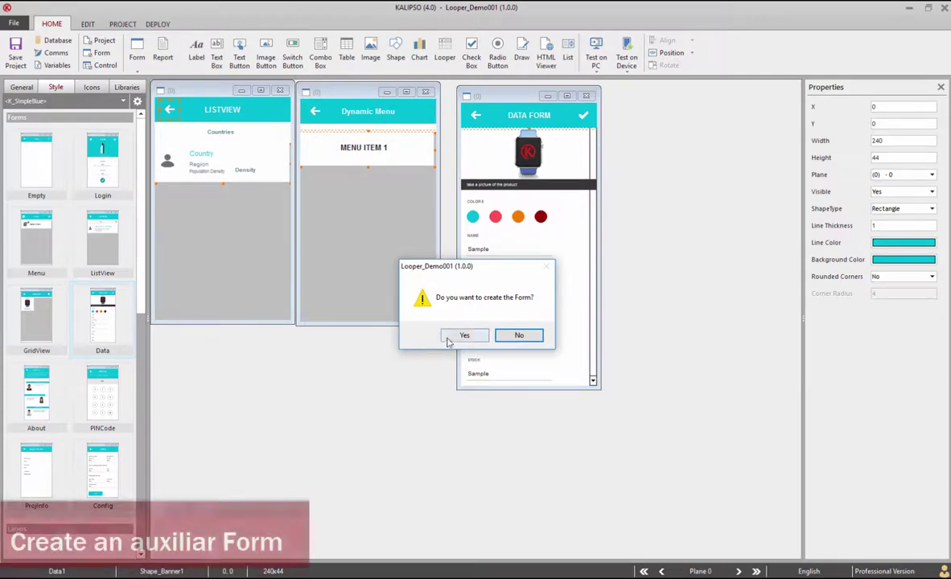
{"action": "left_click", "coordinate": [457, 335]}
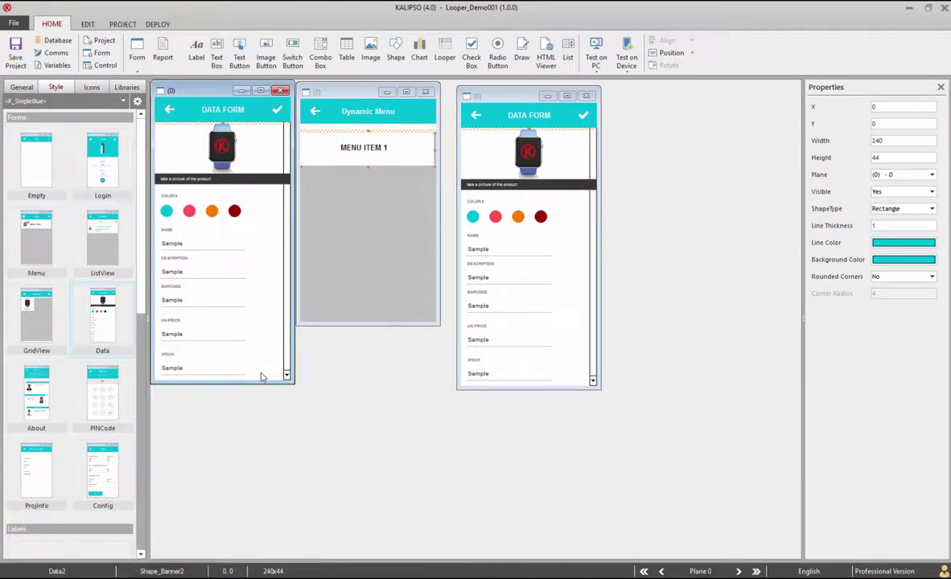
{"action": "left_click_drag", "start_coordinate": [259, 374], "coordinate": [174, 144]}
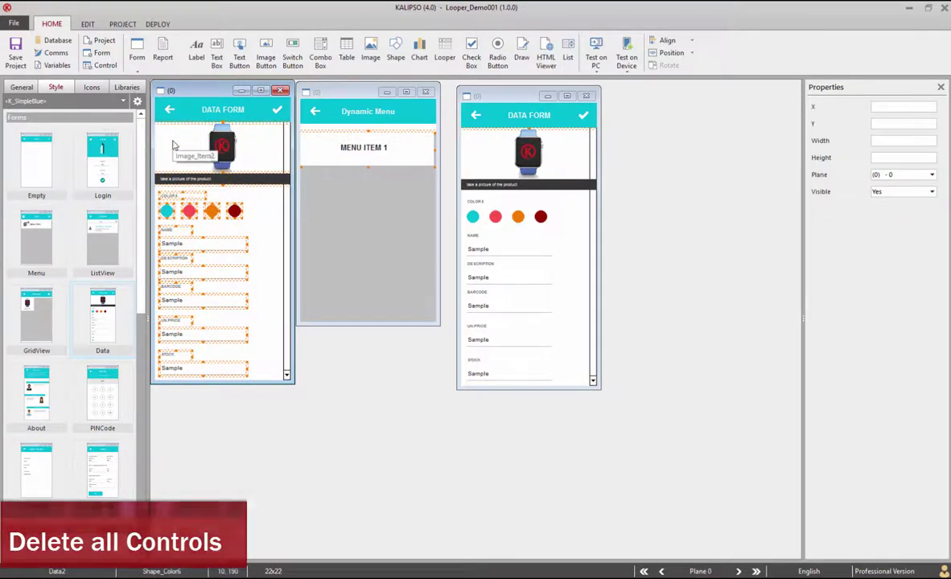
{"action": "key", "text": "Delete"}
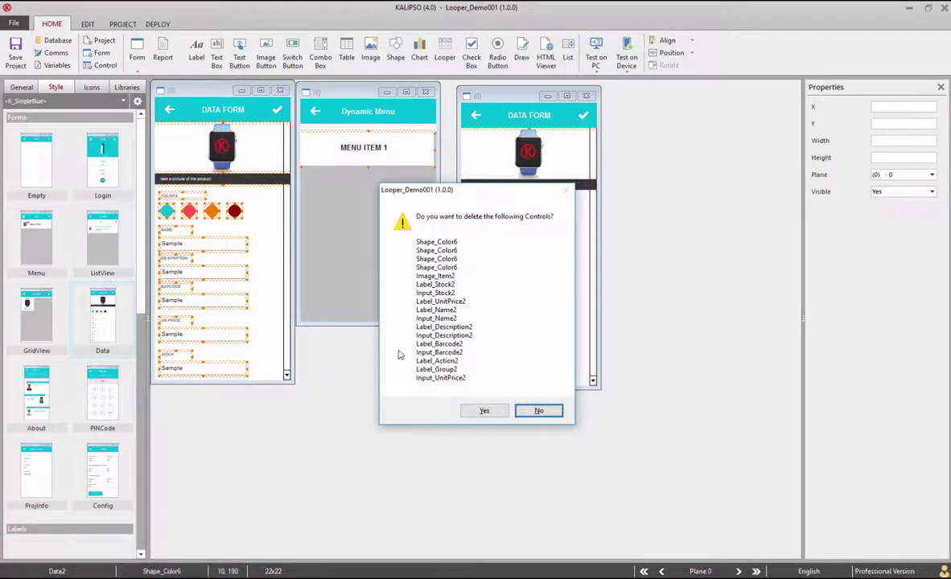
{"action": "key", "text": "y"}
{"action": "left_click_drag", "start_coordinate": [202, 90], "coordinate": [670, 97]}
{"action": "left_click_drag", "start_coordinate": [728, 139], "coordinate": [575, 104]}
{"action": "key", "text": "Delete"}
{"action": "key", "text": "y"}
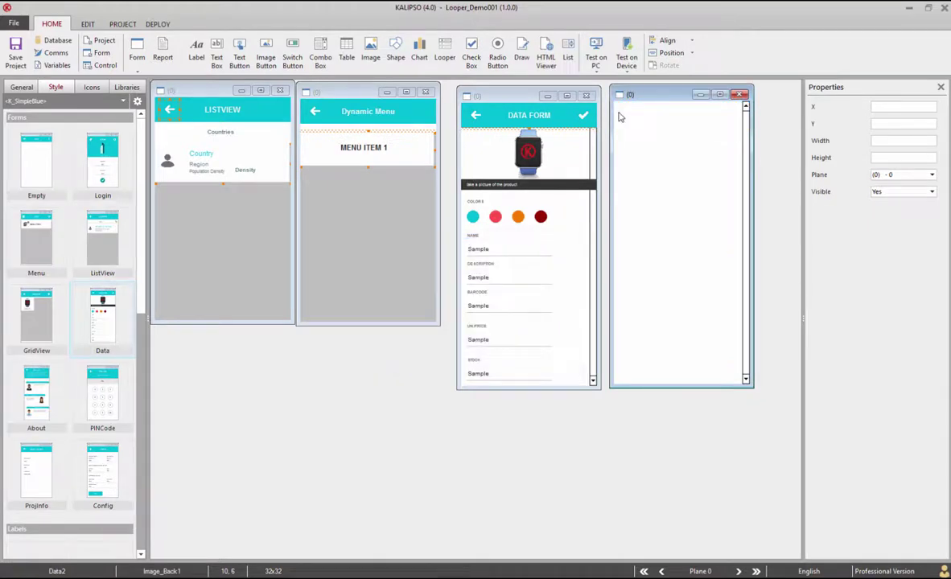
Add a looper with default settings to the empty Data2 form and enlarge it to about 234 x 492.
{"action": "left_click", "coordinate": [444, 49]}
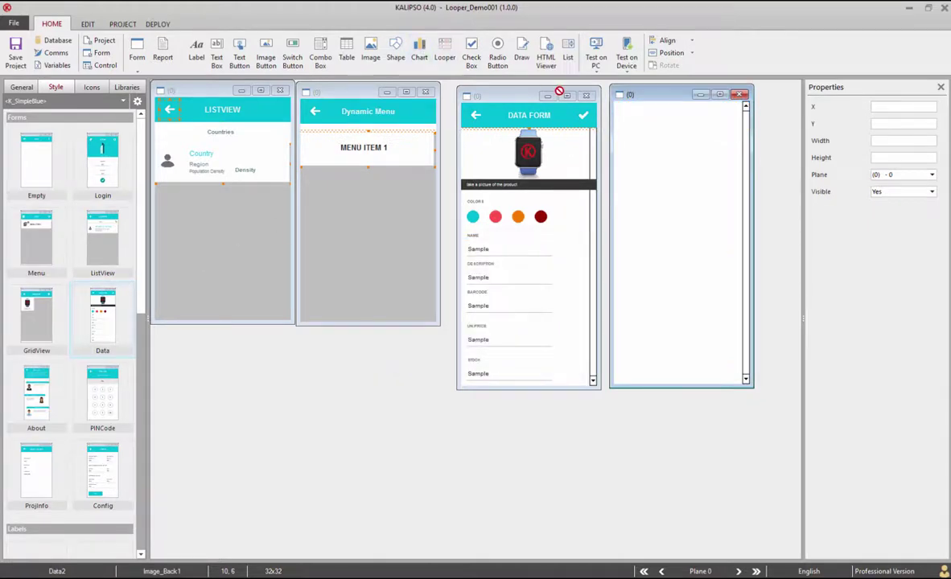
{"action": "left_click", "coordinate": [617, 109]}
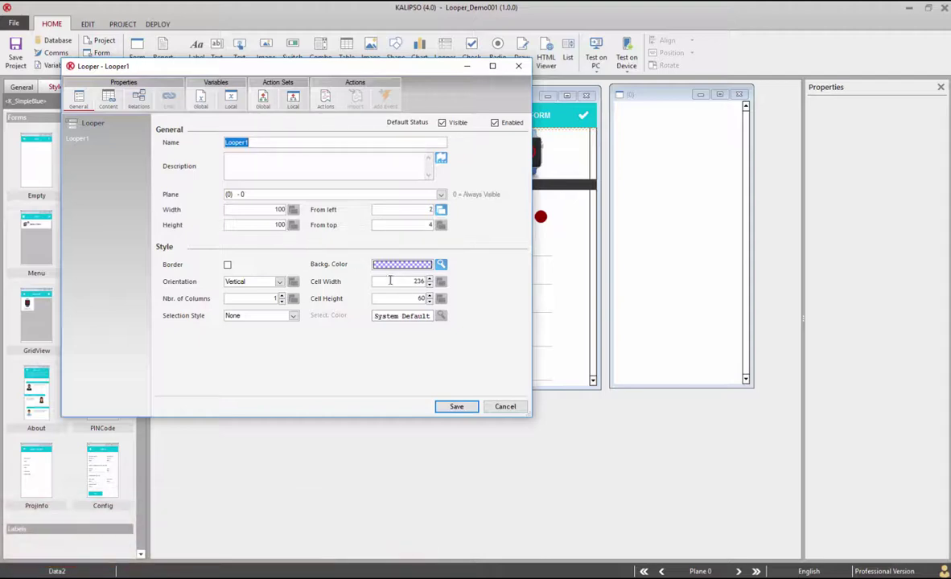
{"action": "left_click", "coordinate": [457, 407]}
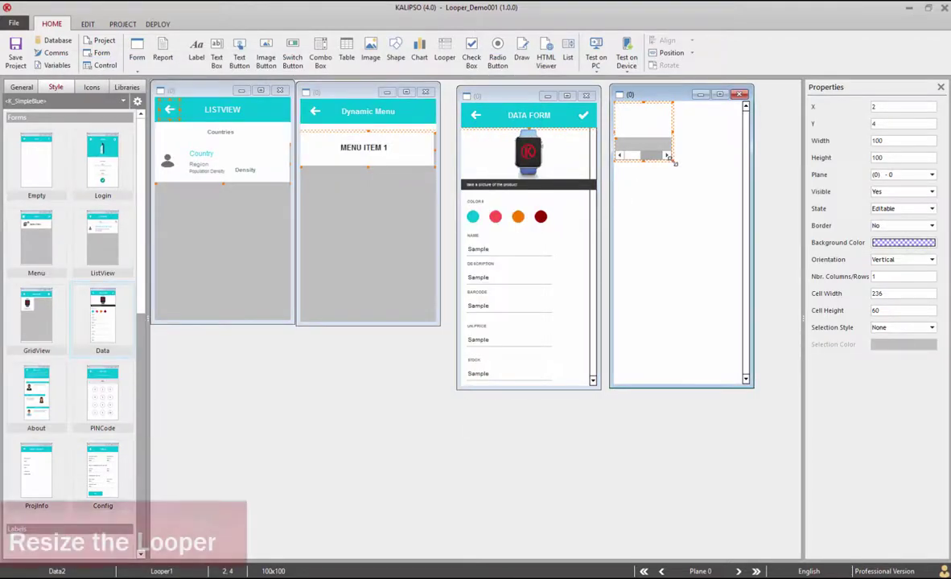
{"action": "left_click_drag", "start_coordinate": [670, 157], "coordinate": [754, 389]}
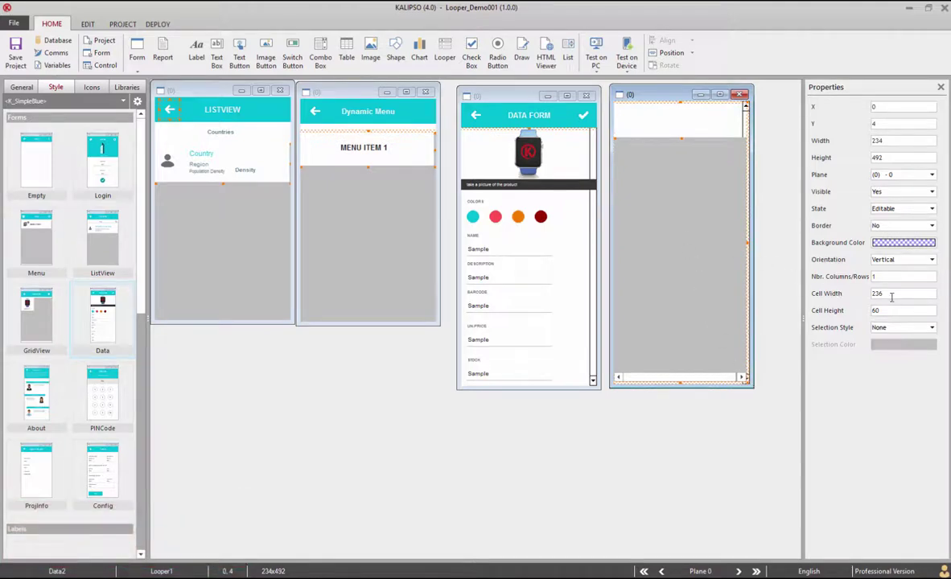
Set the looper's cell width to 230 and stretch its cell height to about 491.
{"action": "type", "text": "230"}
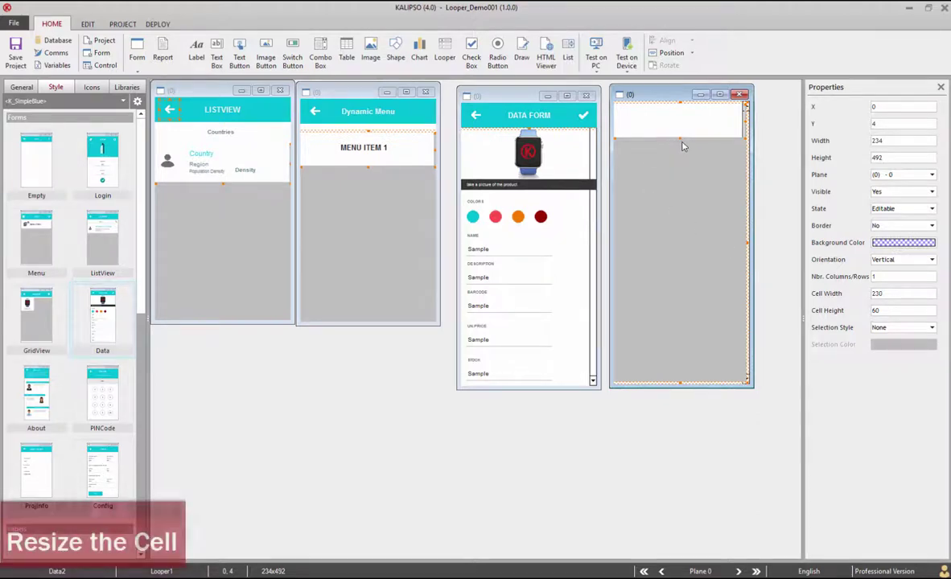
{"action": "double_click", "coordinate": [679, 217]}
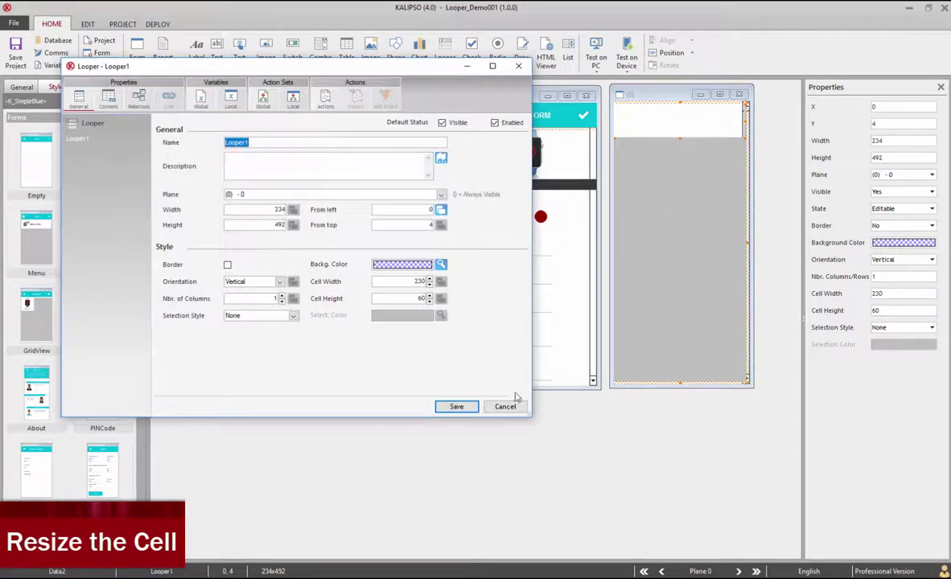
{"action": "left_click", "coordinate": [515, 406]}
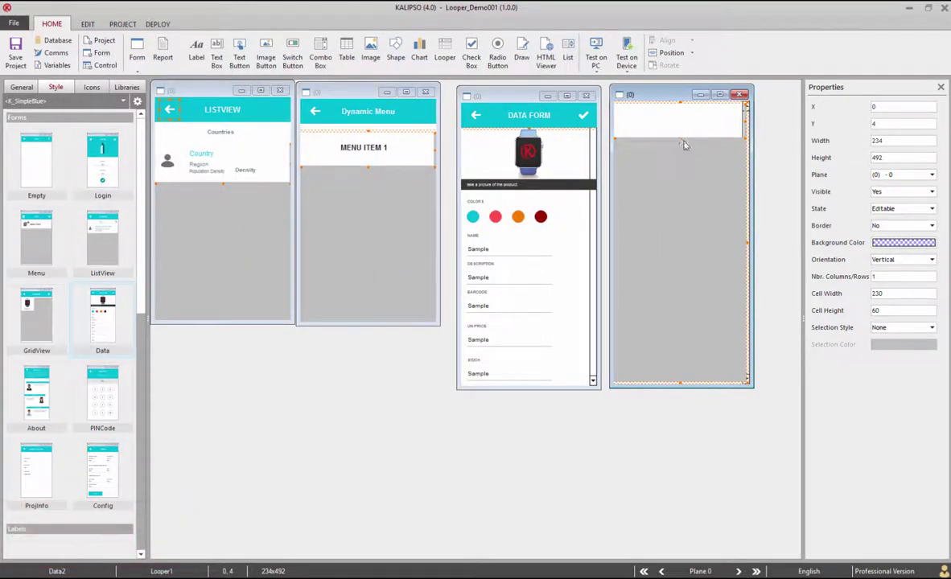
{"action": "left_click_drag", "start_coordinate": [680, 140], "coordinate": [660, 380]}
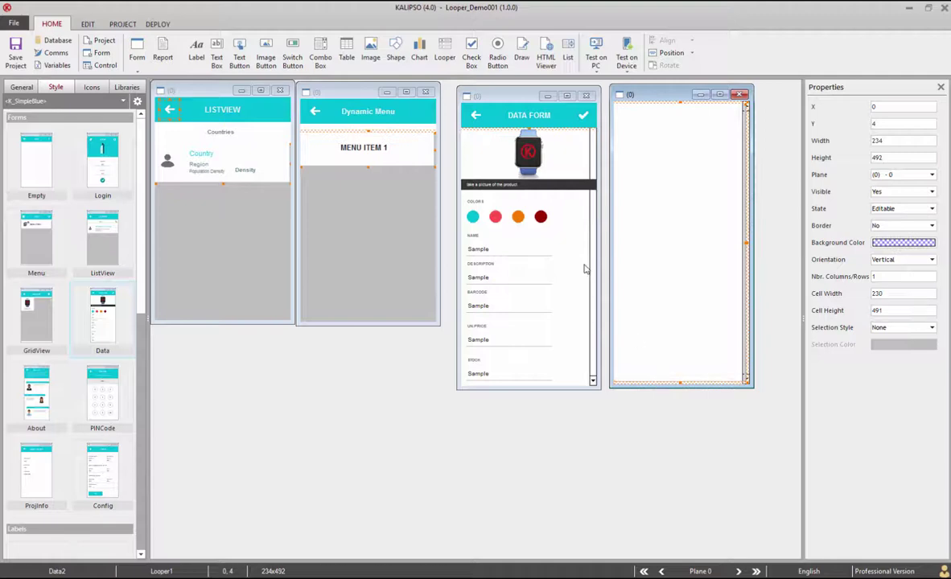
Narrow the watch image and its caption label on the Data1 form to a width of 169.
{"action": "left_click", "coordinate": [563, 181]}
{"action": "left_click", "coordinate": [561, 158]}
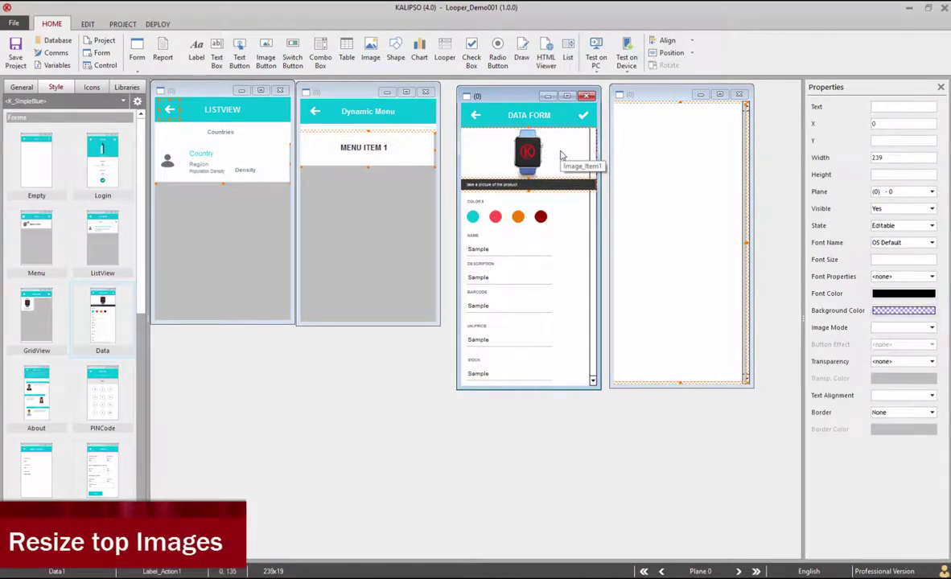
{"action": "key", "text": "shift+Left"}
{"action": "key", "text": "shift+Left"}
{"action": "key", "text": "shift+Left"}
{"action": "key", "text": "shift+Left"}
{"action": "key", "text": "shift+Left"}
{"action": "key", "text": "shift+Left"}
{"action": "key", "text": "shift+Left"}
{"action": "key", "text": "shift+Left"}
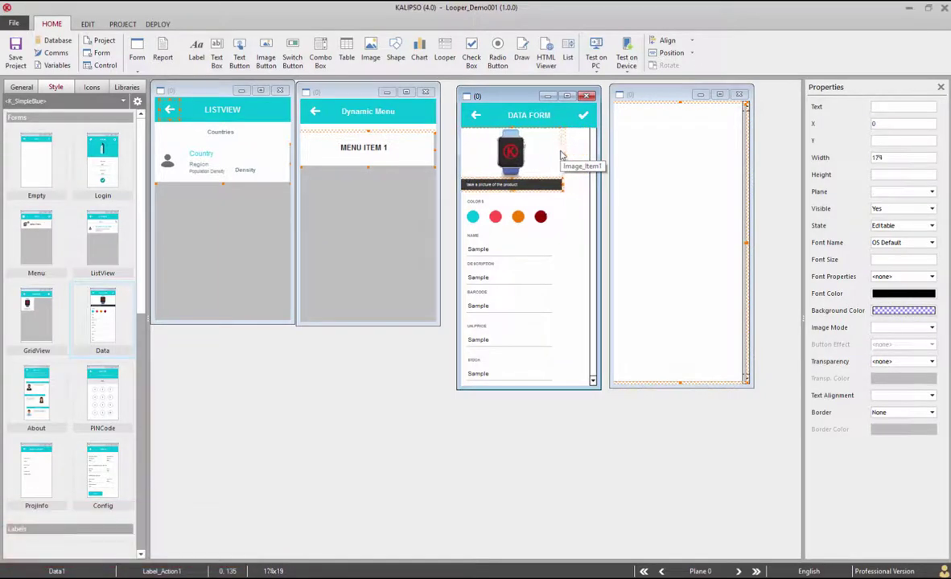
{"action": "key", "text": "shift+Left"}
{"action": "key", "text": "shift+Left"}
{"action": "key", "text": "shift+Left"}
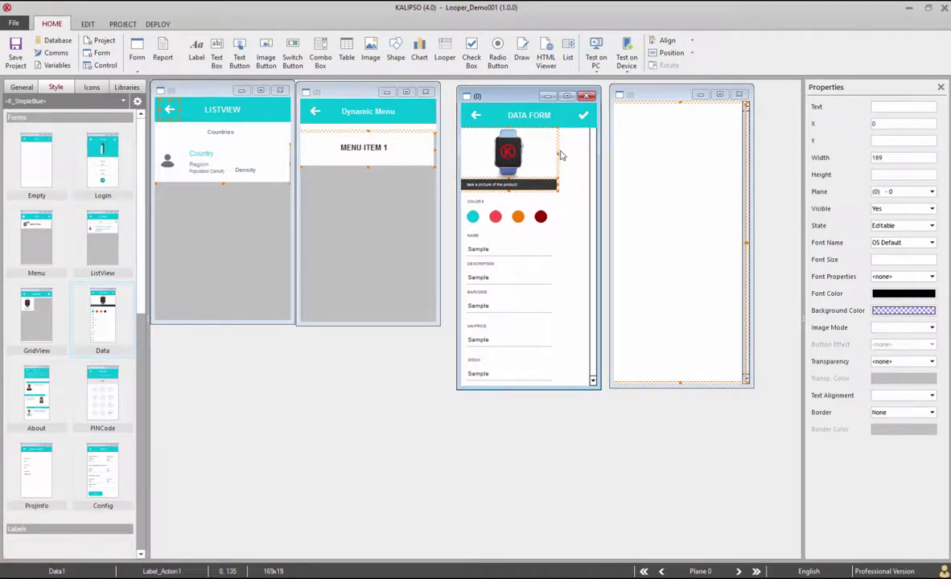
Copy all the Data1 controls below the header into the Data2 looper's cell and adjust their position.
{"action": "left_click_drag", "start_coordinate": [576, 146], "coordinate": [471, 402]}
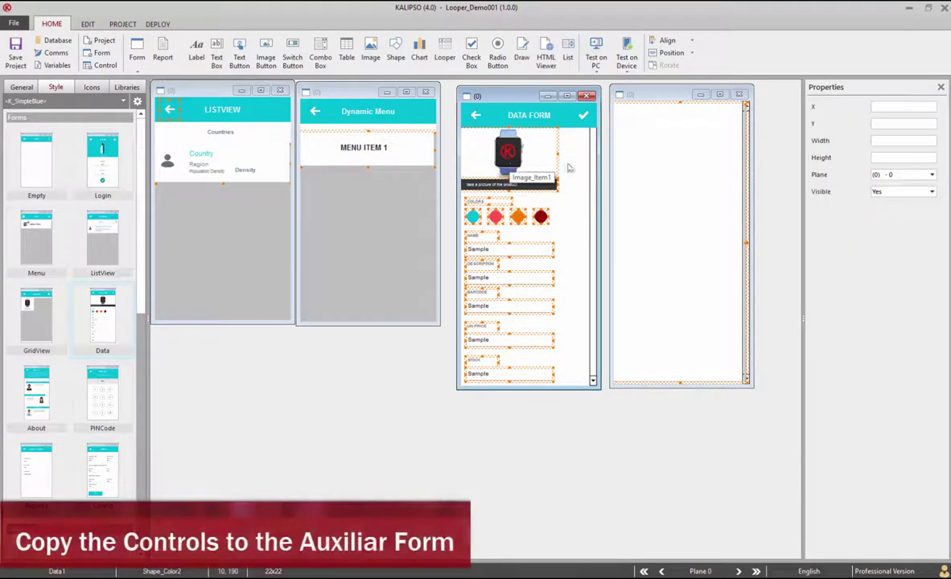
{"action": "left_click", "coordinate": [639, 157]}
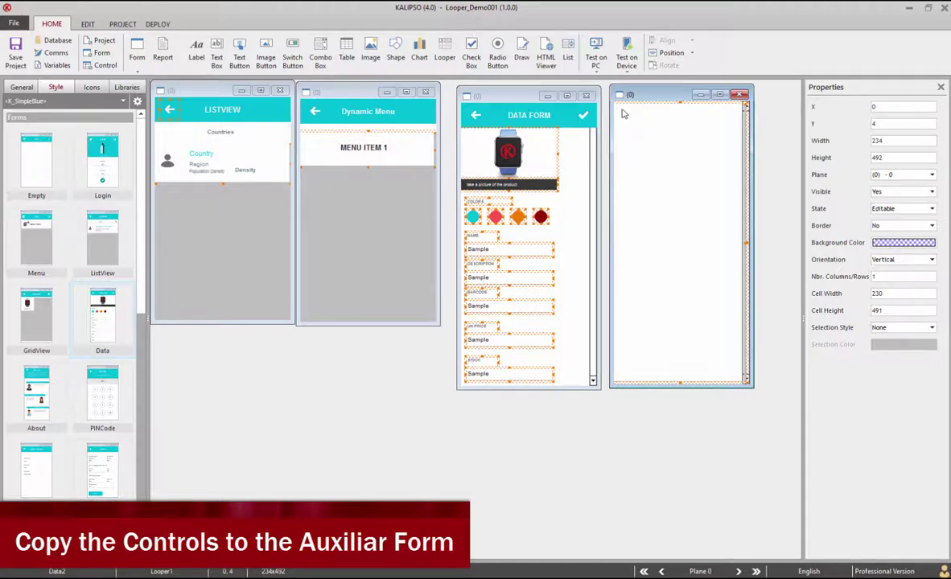
{"action": "key", "text": "ctrl+v"}
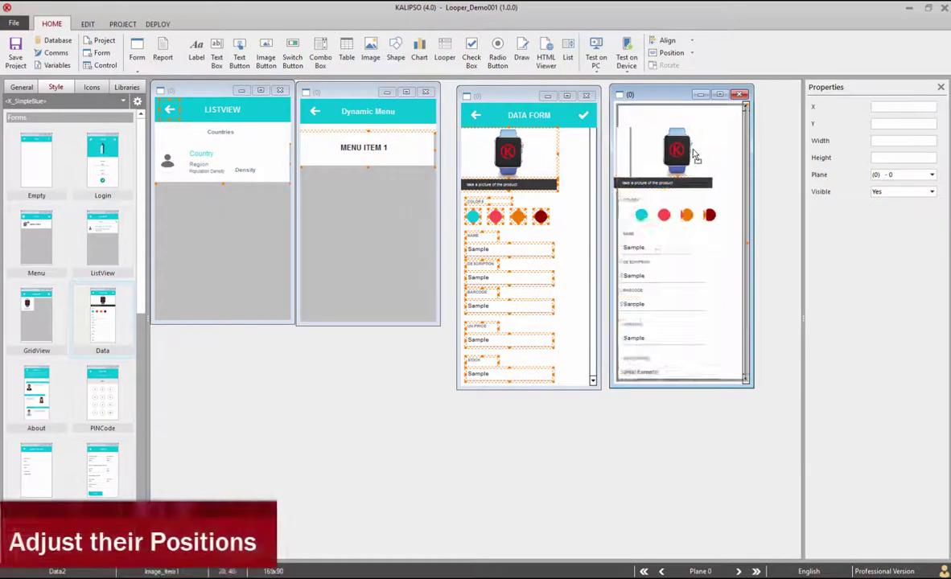
{"action": "left_click_drag", "start_coordinate": [689, 159], "coordinate": [689, 142]}
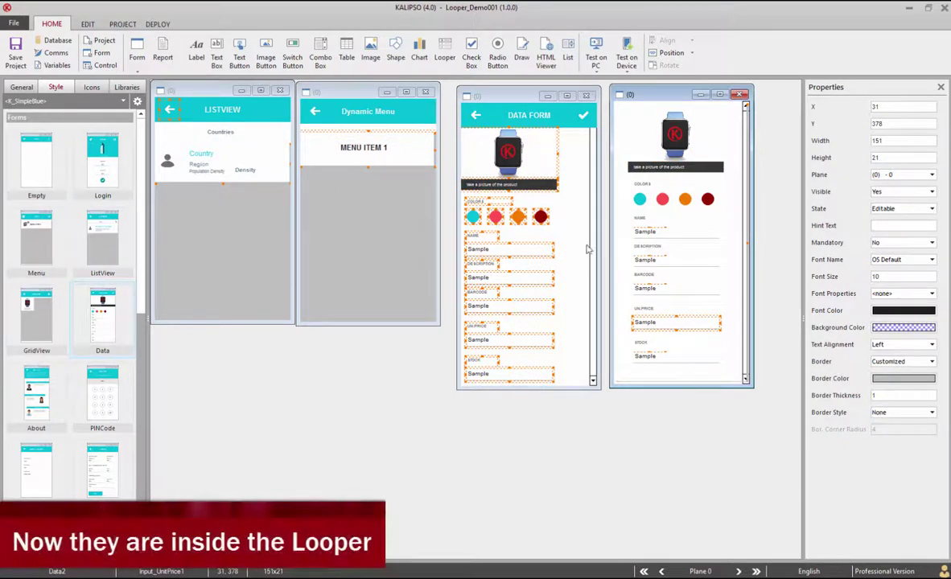
Delete the copied controls from the Data1 form, keeping its header.
{"action": "left_click", "coordinate": [523, 102]}
{"action": "key", "text": "Delete"}
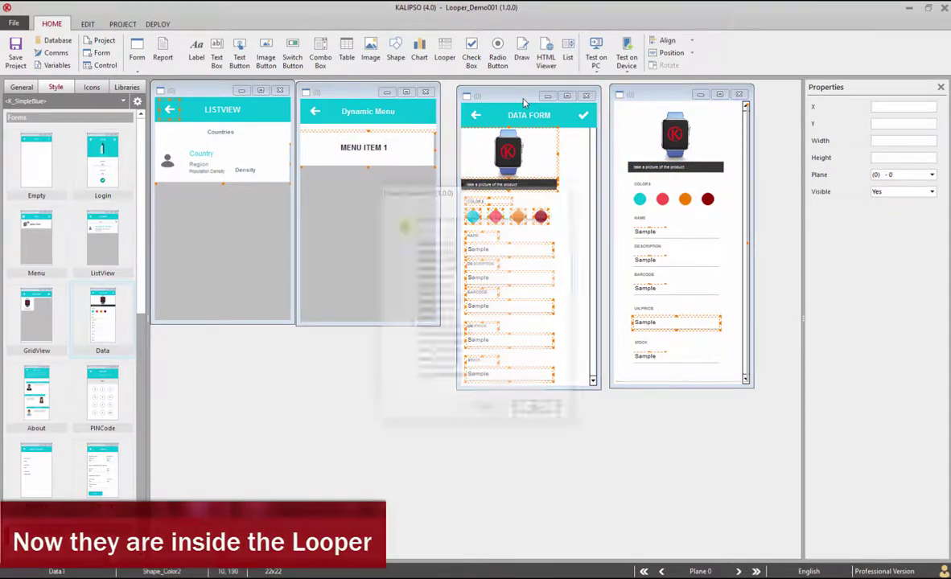
{"action": "key", "text": "Return"}
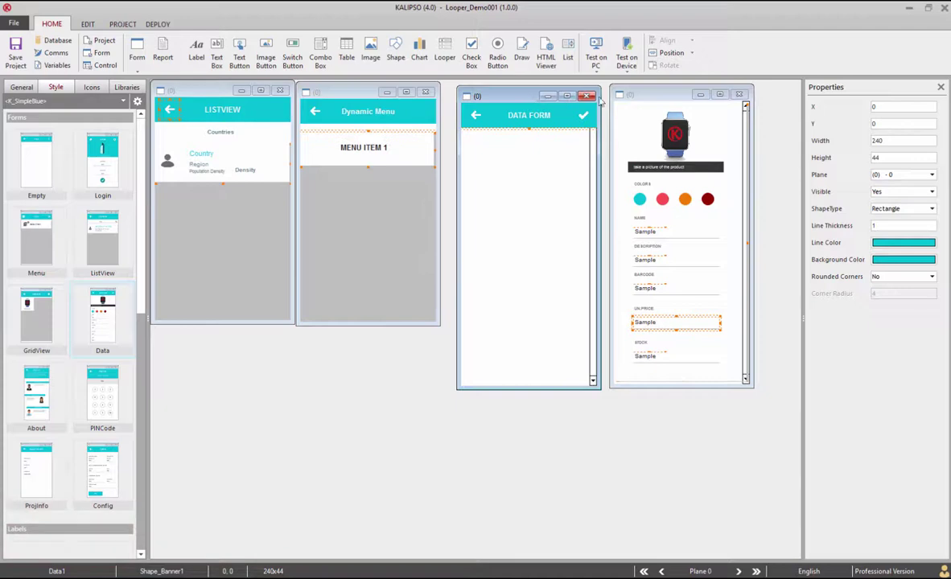
Shorten the Data2 looper to a height of about 350 and copy it into the Data1 form.
{"action": "left_click", "coordinate": [732, 141]}
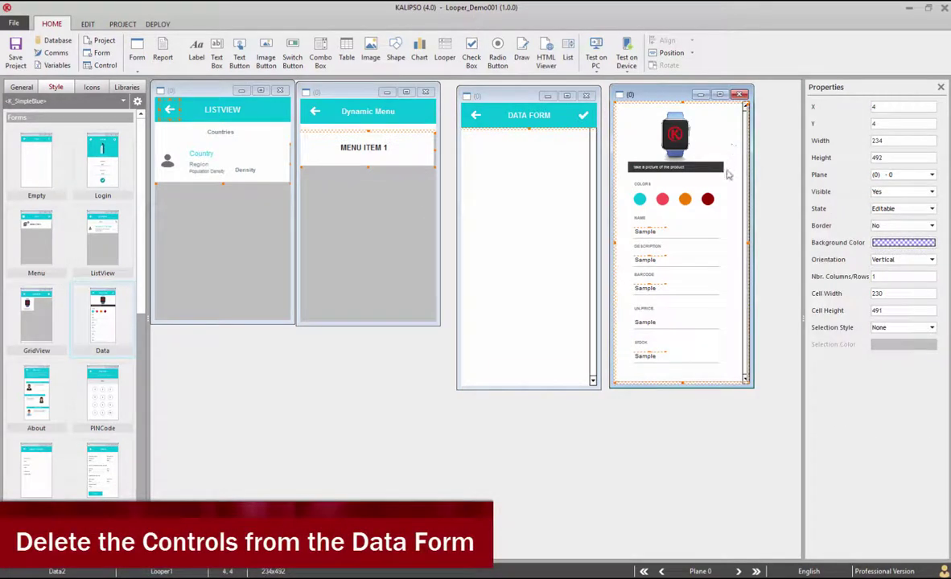
{"action": "left_click_drag", "start_coordinate": [681, 384], "coordinate": [682, 305]}
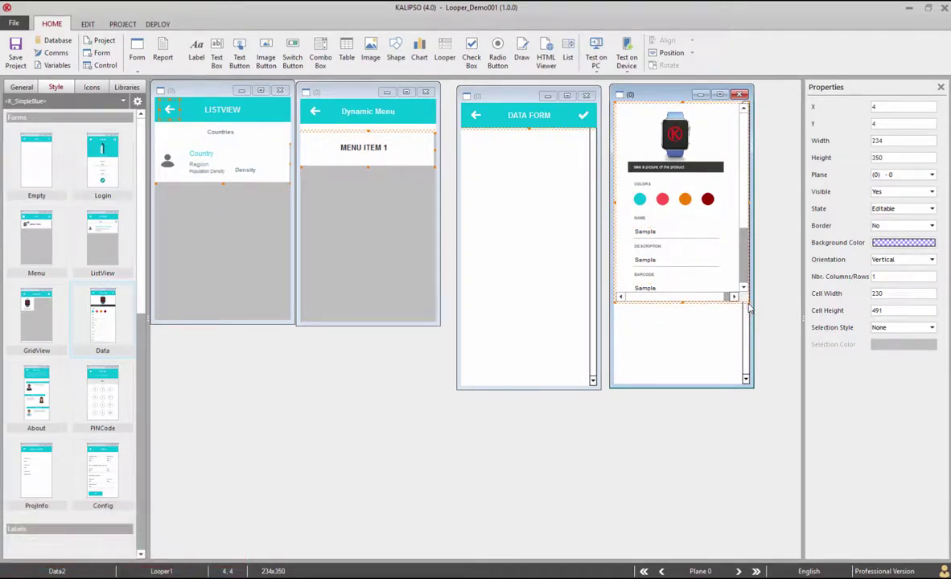
{"action": "key", "text": "ctrl+c"}
{"action": "left_click", "coordinate": [515, 267]}
{"action": "key", "text": "ctrl+v"}
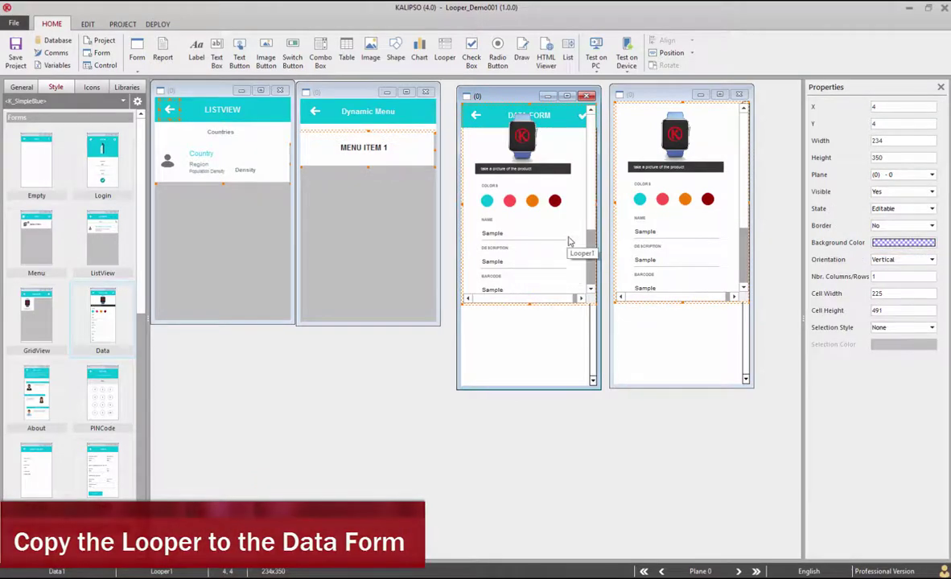
Move the pasted looper down to Y 49 below the Data1 header and extend its height to about 447.
{"action": "key", "text": "Down"}
{"action": "key", "text": "Down"}
{"action": "key", "text": "Down"}
{"action": "key", "text": "Down"}
{"action": "key", "text": "Down"}
{"action": "key", "text": "Down"}
{"action": "key", "text": "Down"}
{"action": "key", "text": "Down"}
{"action": "key", "text": "Down"}
{"action": "key", "text": "Down"}
{"action": "key", "text": "Down"}
{"action": "key", "text": "Down"}
{"action": "key", "text": "Down"}
{"action": "key", "text": "Down"}
{"action": "key", "text": "Down"}
{"action": "key", "text": "Down"}
{"action": "key", "text": "Down"}
{"action": "key", "text": "Down"}
{"action": "key", "text": "Down"}
{"action": "key", "text": "Down"}
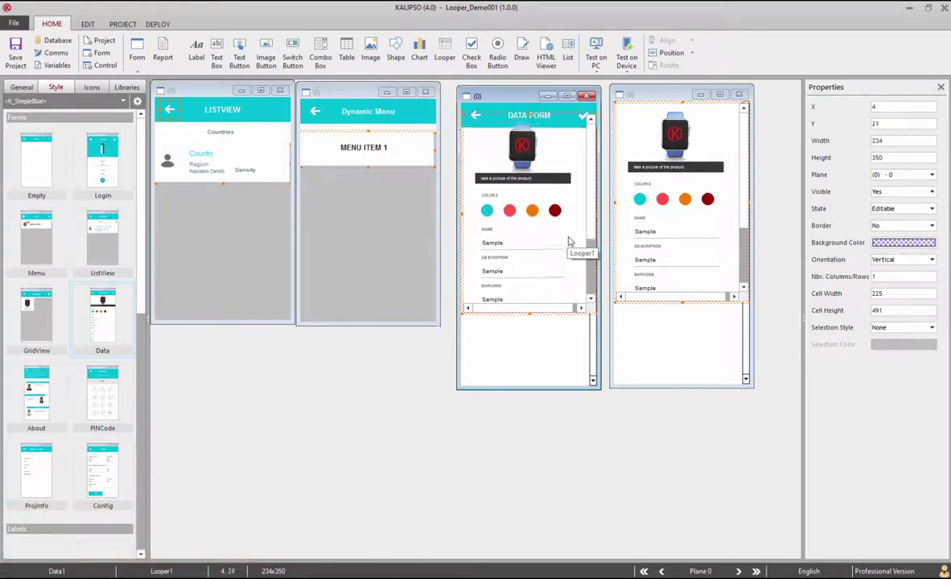
{"action": "key", "text": "Down"}
{"action": "key", "text": "Down"}
{"action": "key", "text": "Down"}
{"action": "key", "text": "Down"}
{"action": "key", "text": "Down"}
{"action": "key", "text": "Down"}
{"action": "key", "text": "Down"}
{"action": "key", "text": "Down"}
{"action": "key", "text": "Down"}
{"action": "key", "text": "Down"}
{"action": "key", "text": "Down"}
{"action": "key", "text": "Down"}
{"action": "key", "text": "Down"}
{"action": "key", "text": "Down"}
{"action": "key", "text": "Down"}
{"action": "key", "text": "Down"}
{"action": "key", "text": "Down"}
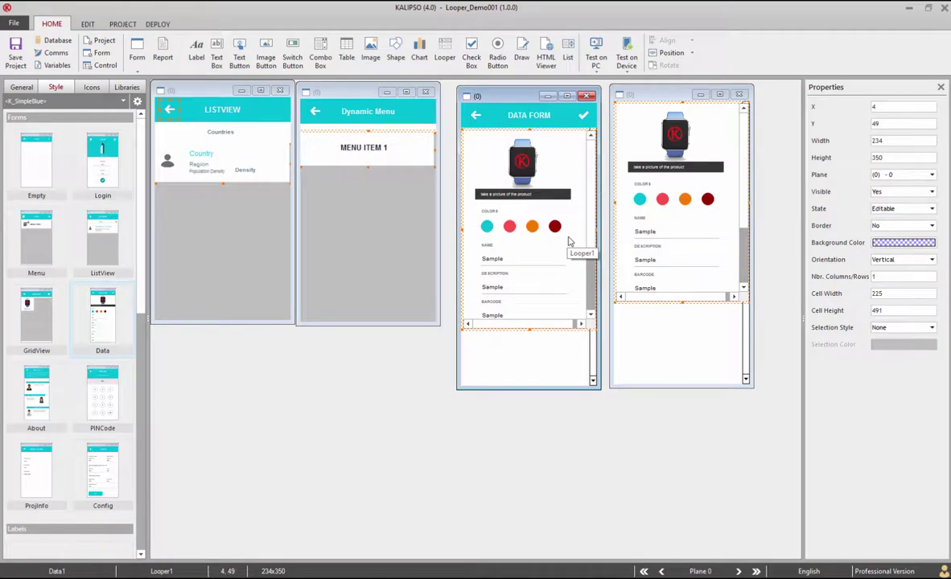
{"action": "left_click_drag", "start_coordinate": [529, 330], "coordinate": [524, 410]}
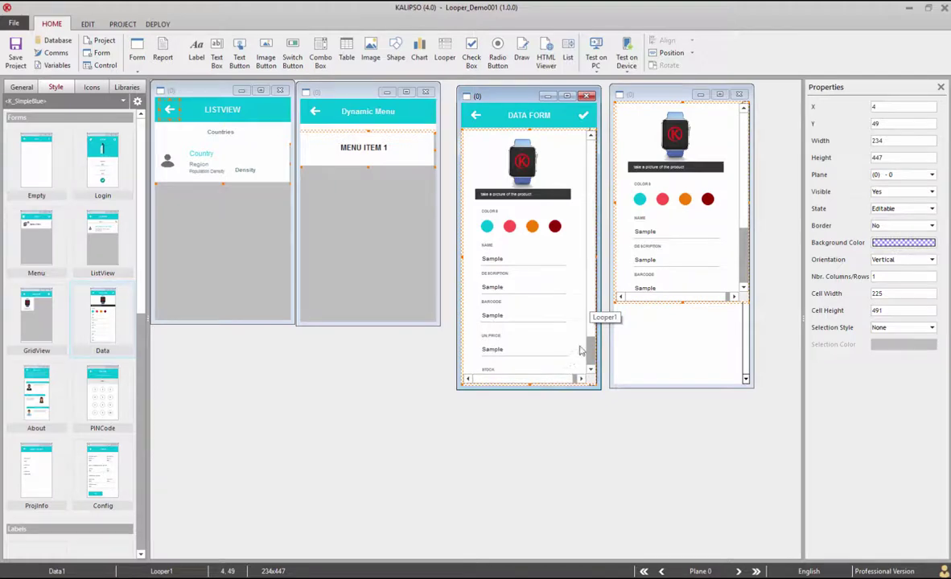
Delete the auxiliary Data2 form from the project.
{"action": "left_click", "coordinate": [668, 97]}
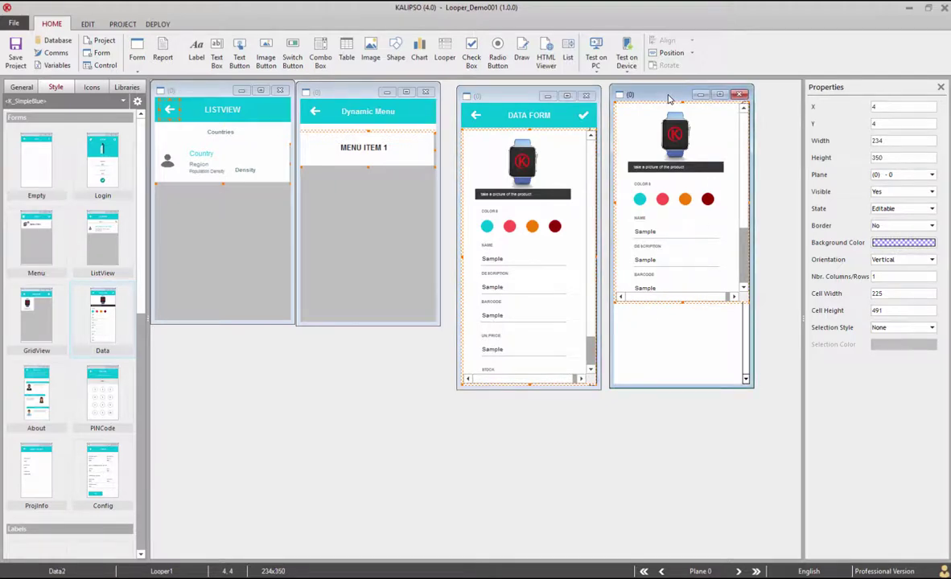
{"action": "left_click", "coordinate": [22, 87]}
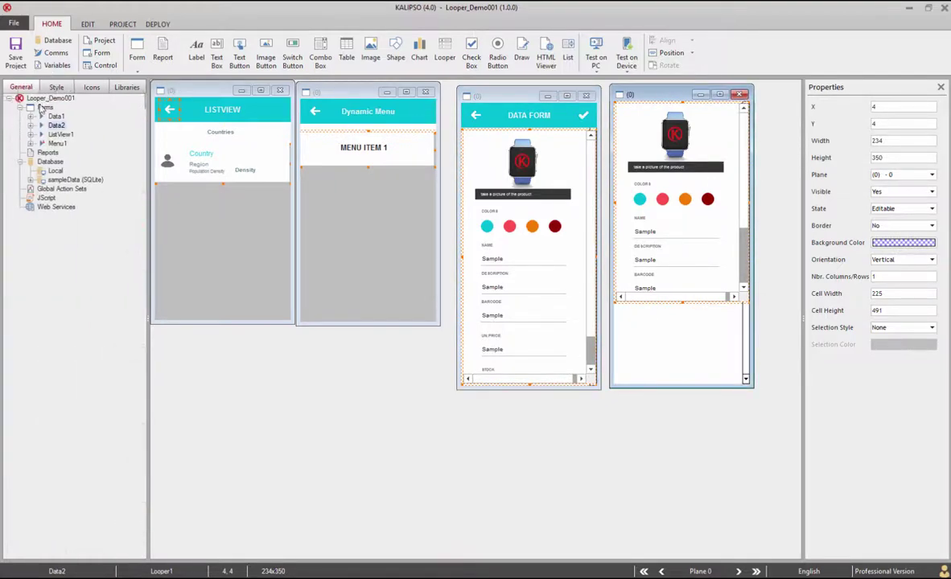
{"action": "right_click", "coordinate": [57, 125]}
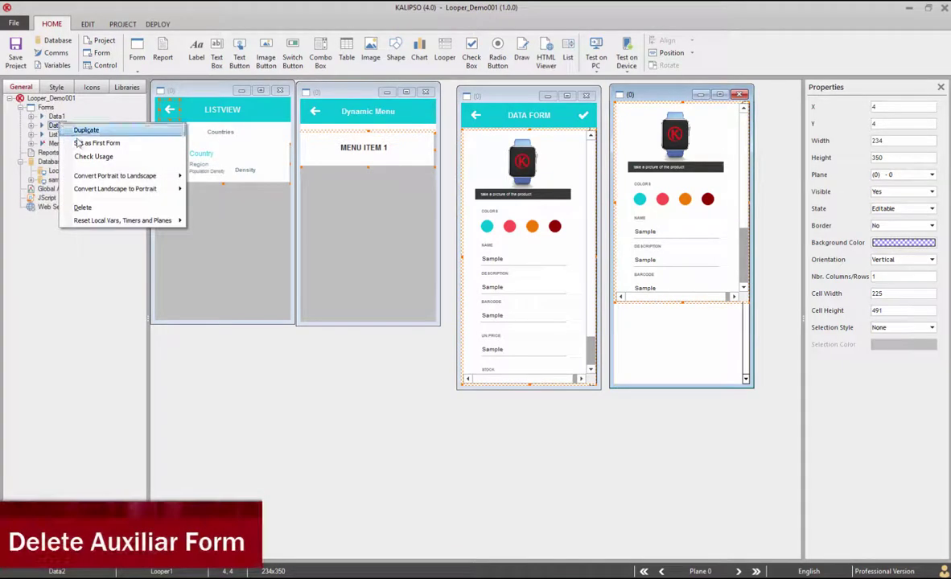
{"action": "left_click", "coordinate": [80, 207]}
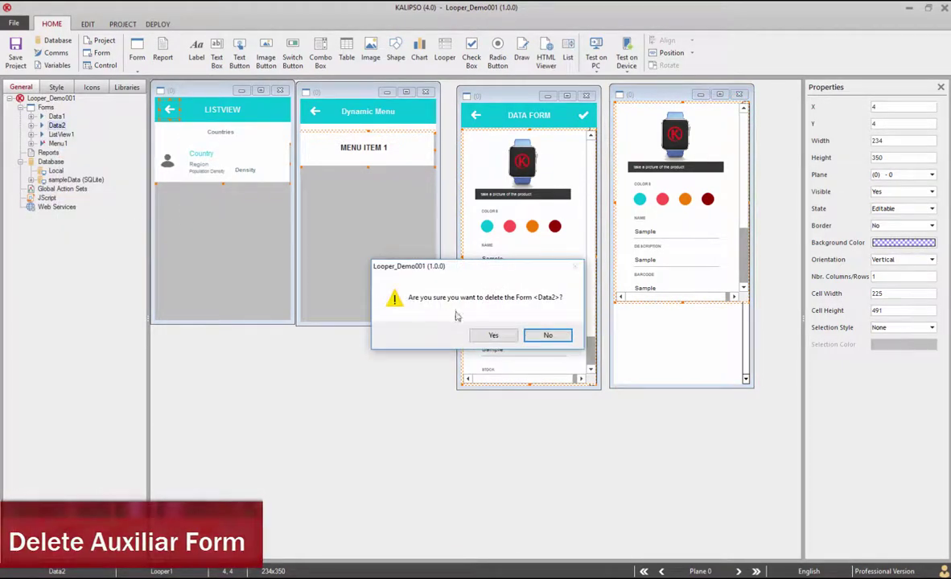
{"action": "left_click", "coordinate": [490, 336]}
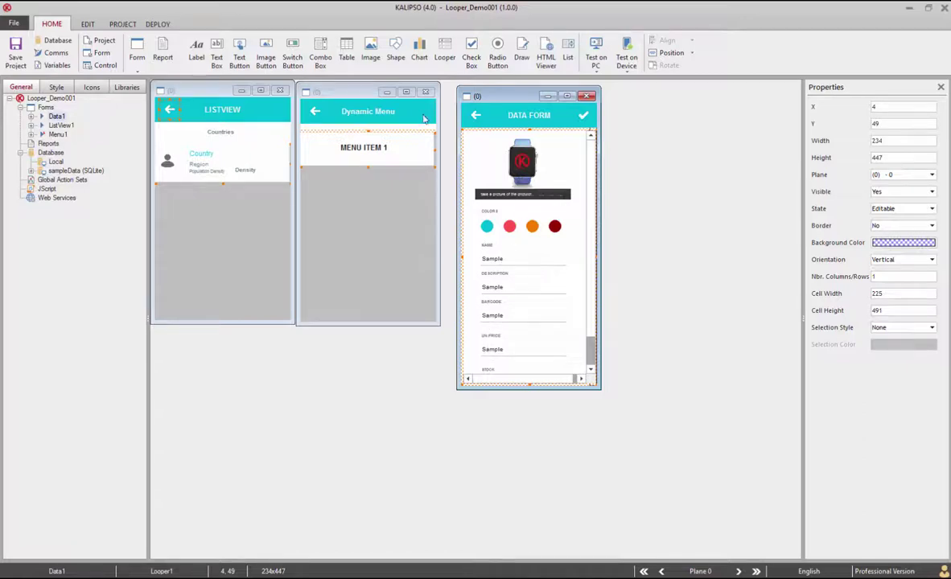
Add a Looper Add Line action for Looper1 with line 0 to the Data1 form's Open Form event.
{"action": "left_click", "coordinate": [101, 53]}
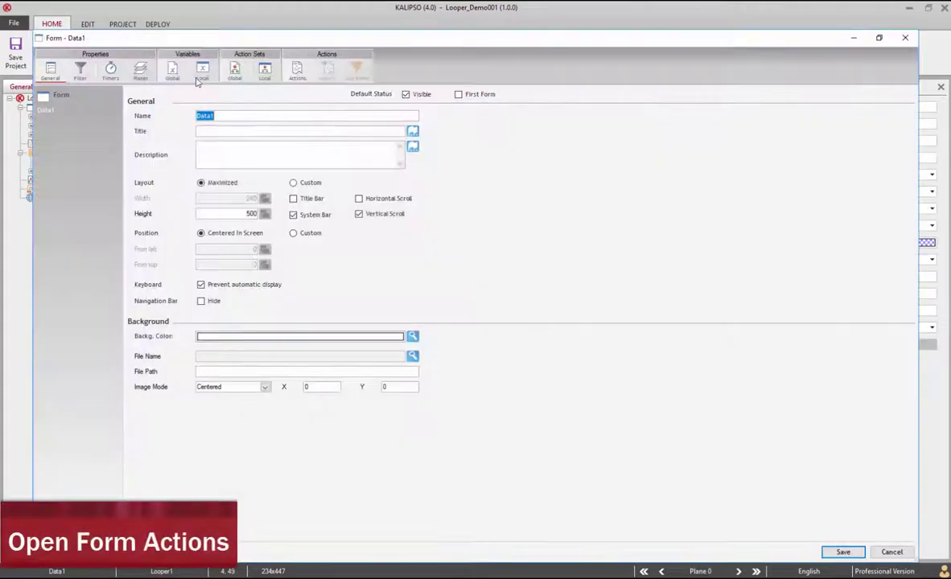
{"action": "left_click", "coordinate": [297, 71]}
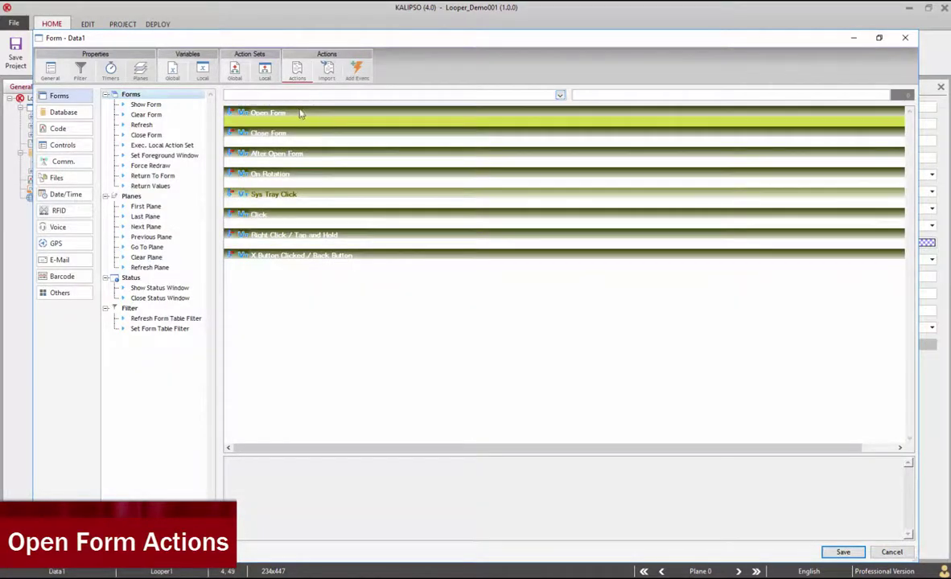
{"action": "left_click", "coordinate": [225, 94]}
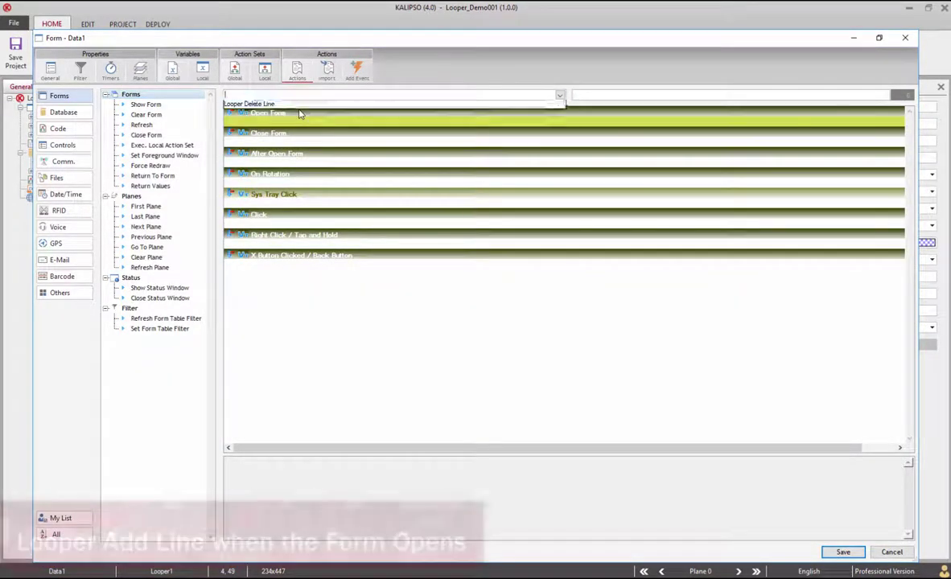
{"action": "left_click", "coordinate": [299, 113]}
{"action": "double_click", "coordinate": [299, 113]}
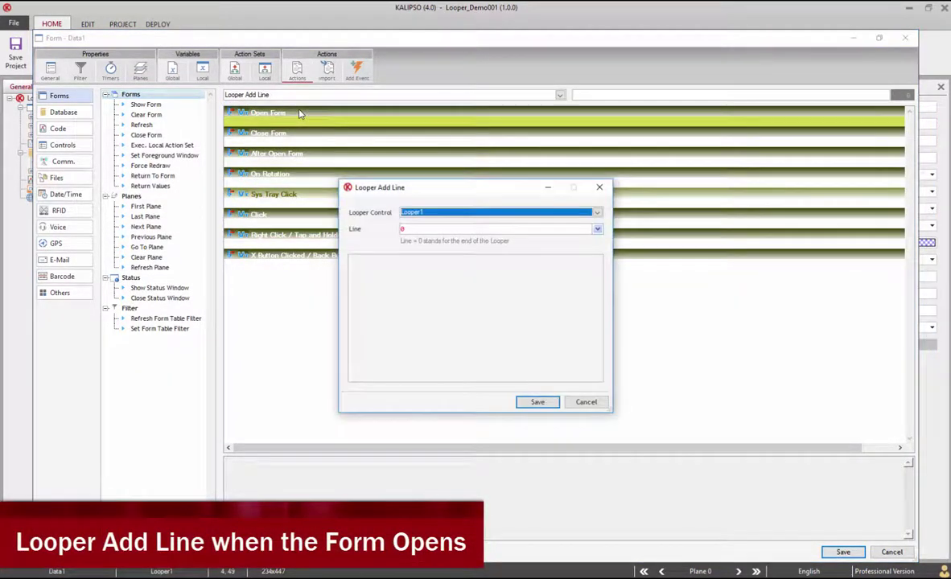
{"action": "key", "text": "Return"}
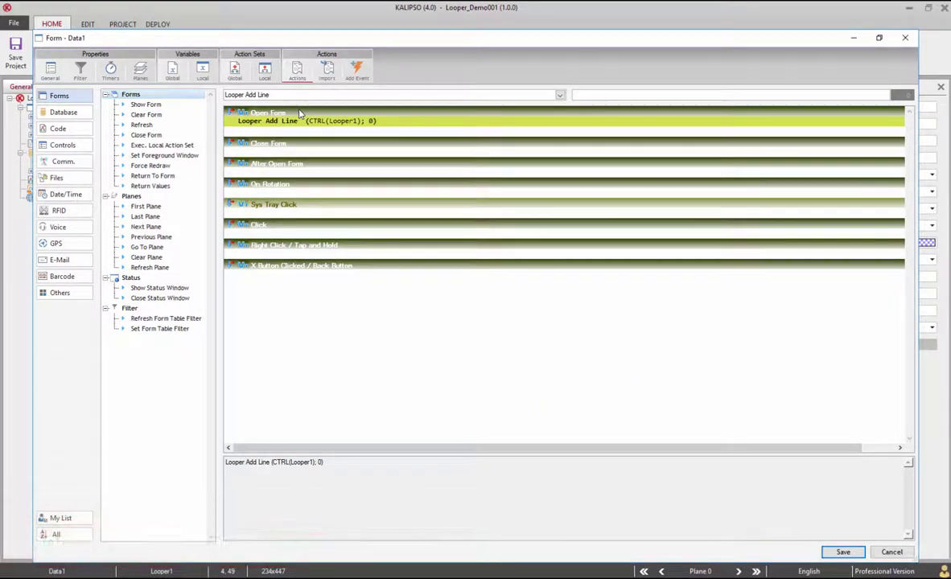
Add a Set Selection action for Looper1, by index 0, below the Looper Add Line action and save the Data1 form.
{"action": "left_click", "coordinate": [304, 96]}
{"action": "left_click", "coordinate": [322, 104]}
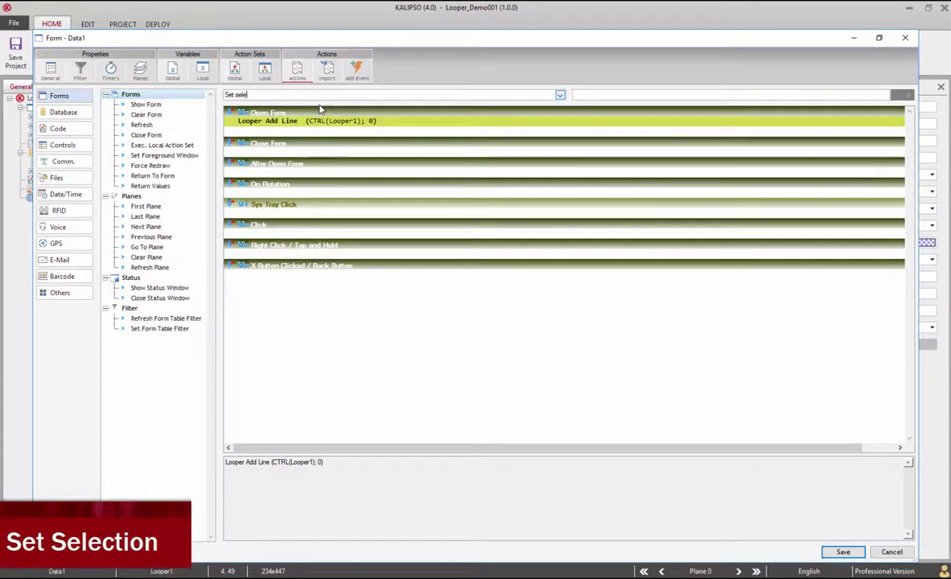
{"action": "double_click", "coordinate": [320, 110]}
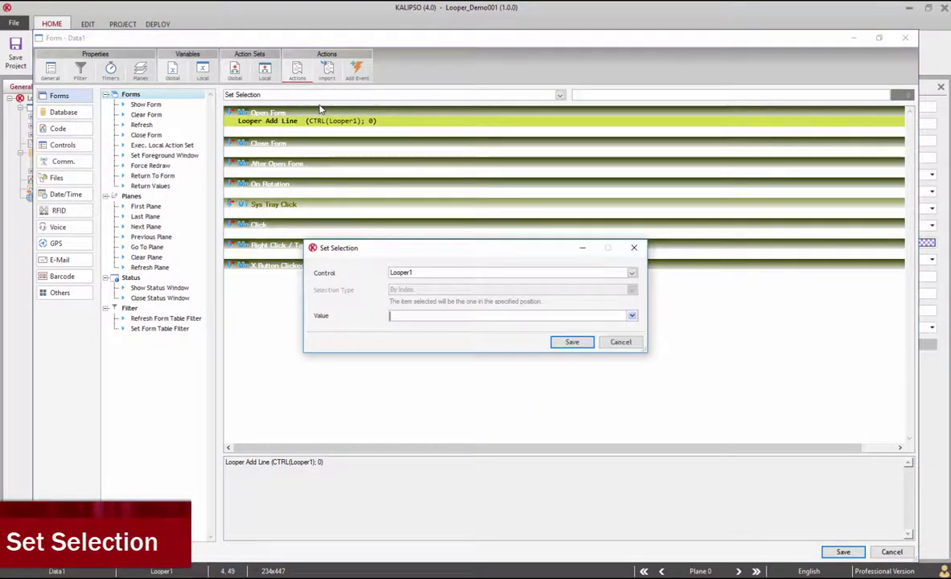
{"action": "left_click", "coordinate": [570, 342]}
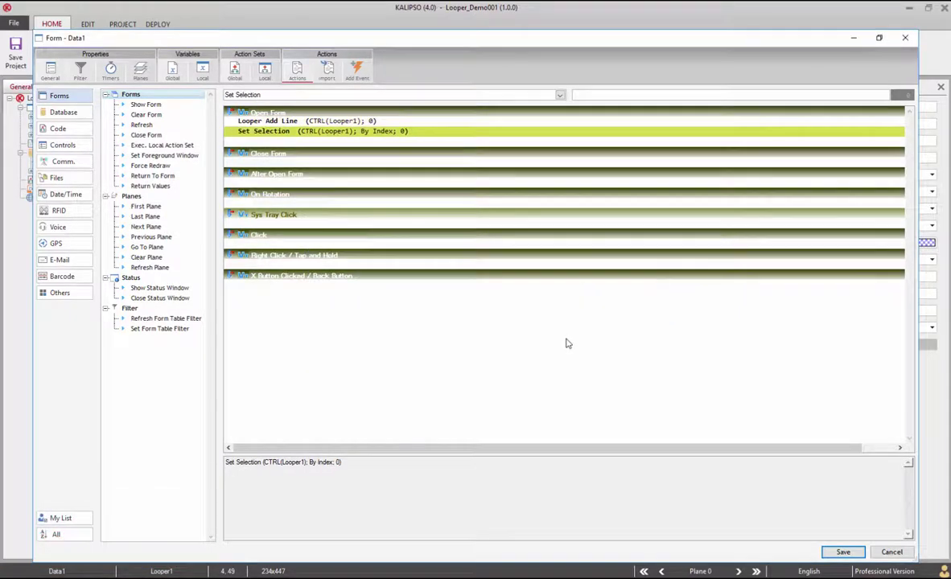
{"action": "left_click", "coordinate": [843, 551]}
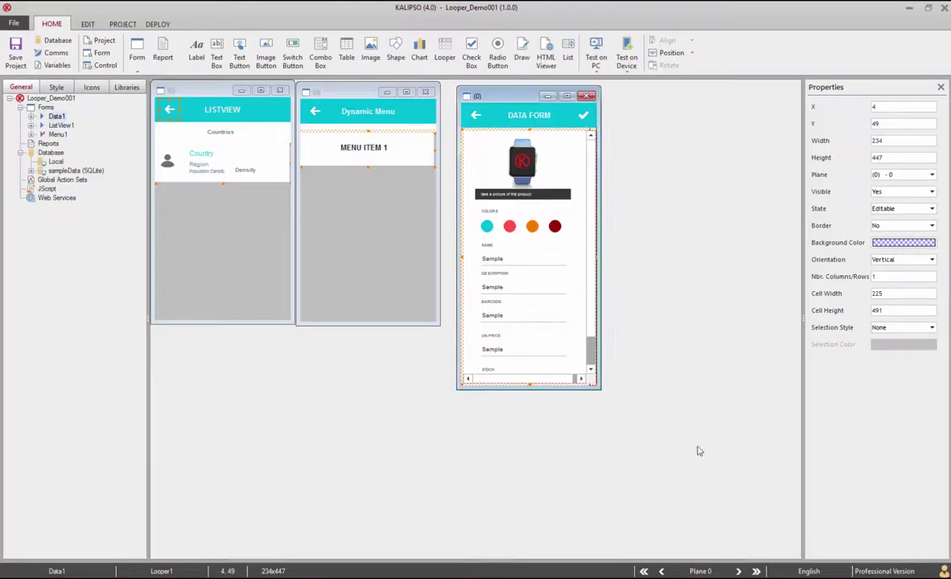
Duplicate the Looper Add Line action in the Menu1 form's Open Form event.
{"action": "left_click", "coordinate": [387, 238]}
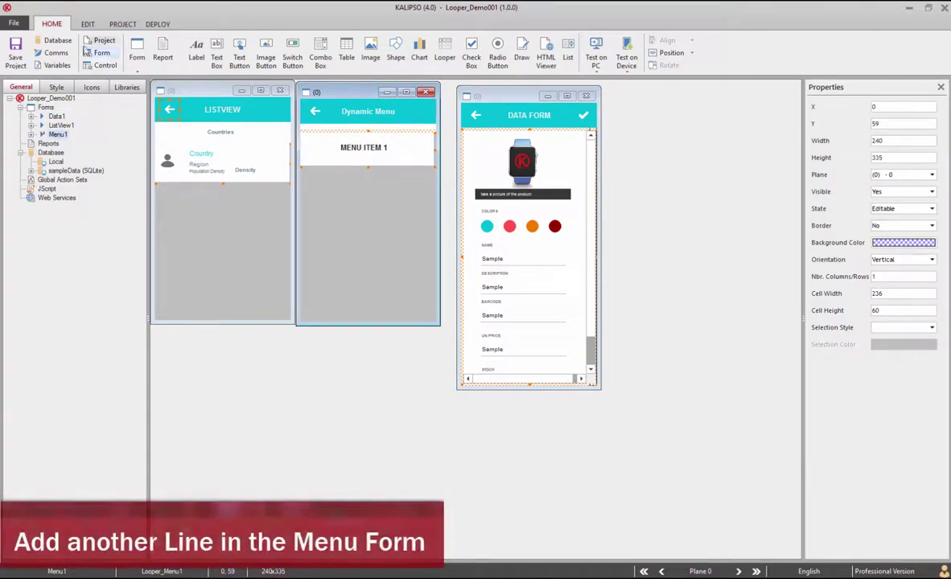
{"action": "left_click", "coordinate": [98, 53]}
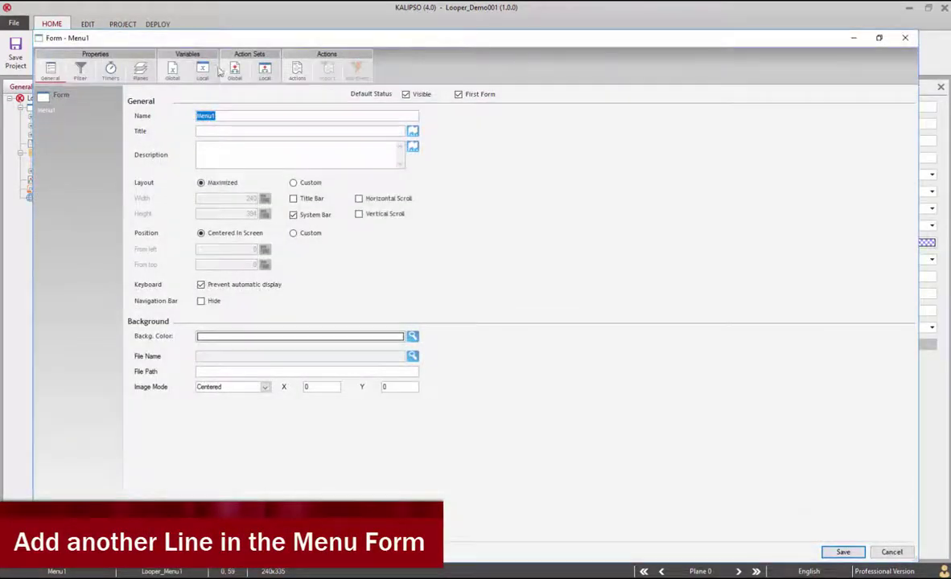
{"action": "left_click", "coordinate": [296, 69]}
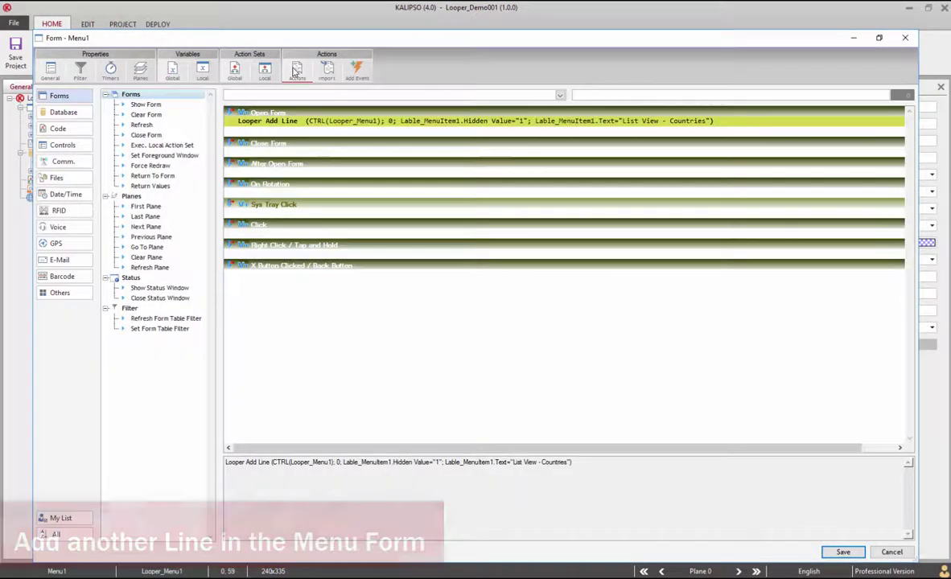
{"action": "key", "text": "ctrl+c"}
{"action": "key", "text": "ctrl+v"}
Set the duplicated line's hidden value to "2" and its text to "Scrollable Area", and save the Menu1 form.
{"action": "double_click", "coordinate": [298, 132]}
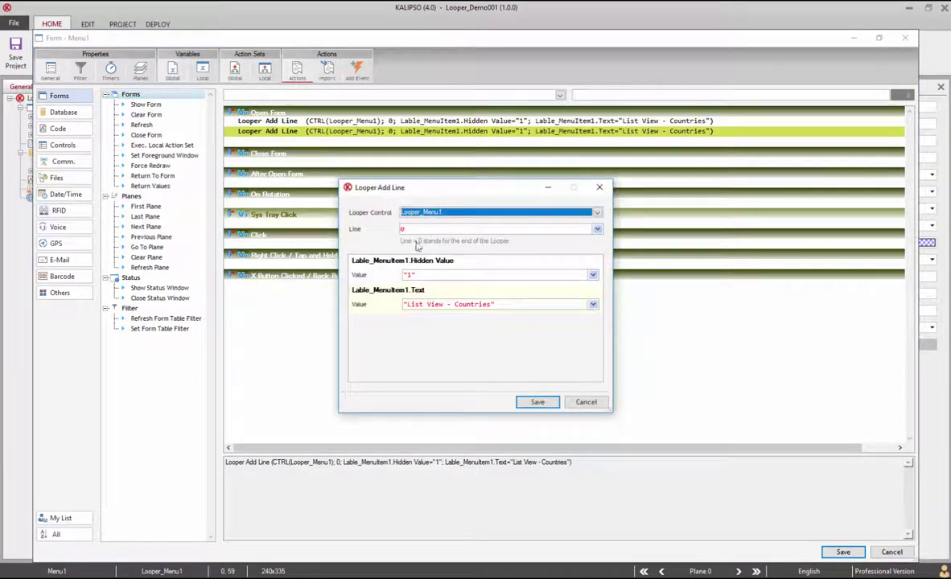
{"action": "left_click", "coordinate": [414, 274]}
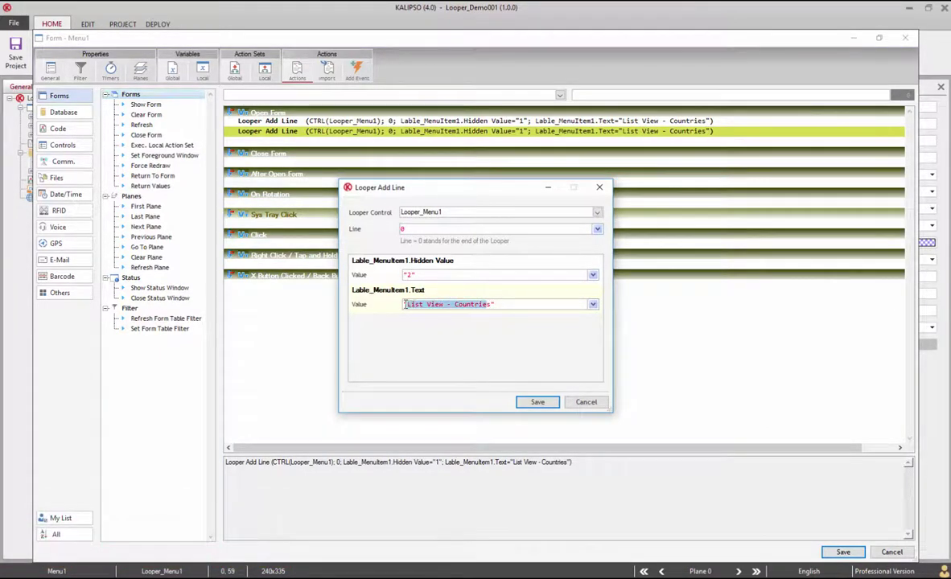
{"action": "type", "text": "Scrollable Area"}
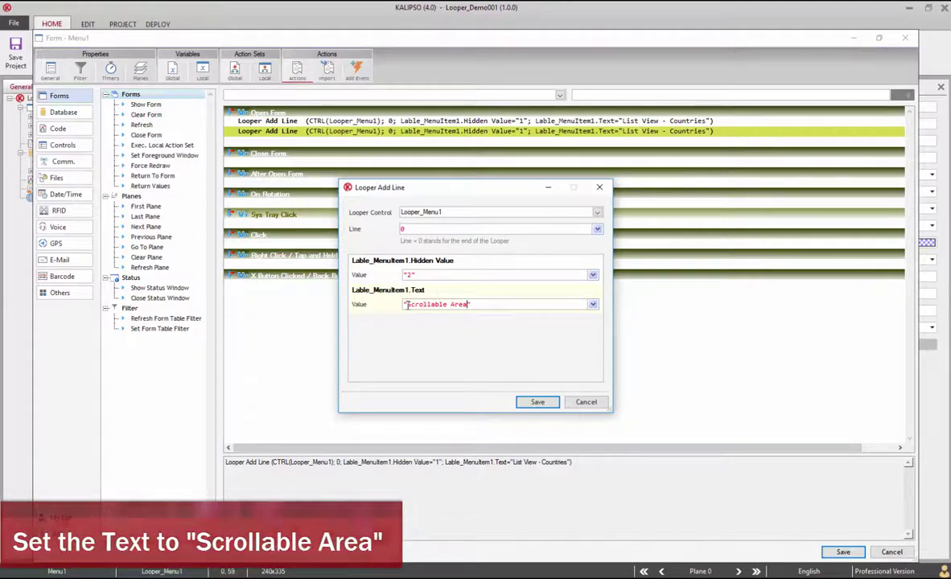
{"action": "left_click", "coordinate": [545, 402]}
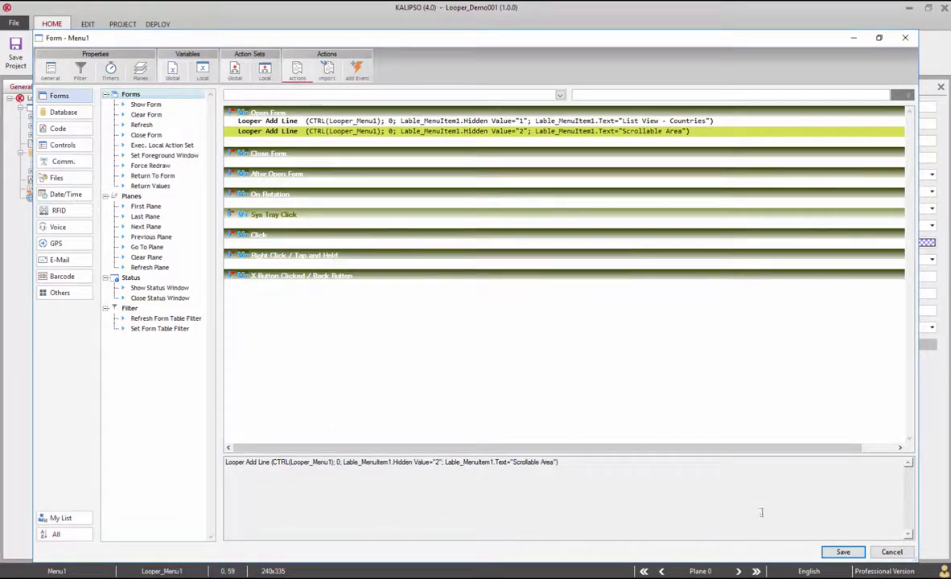
{"action": "left_click", "coordinate": [842, 552]}
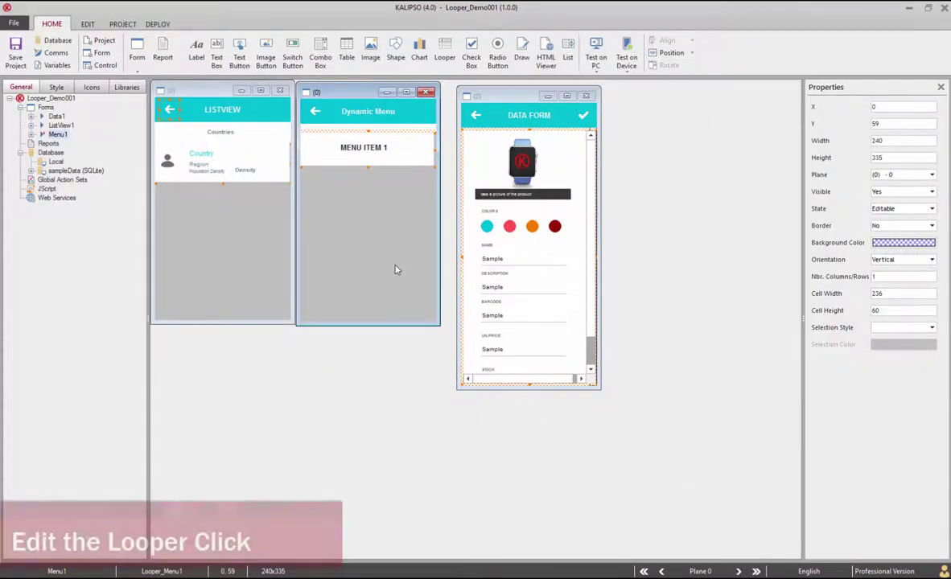
Delete the Else line from the Click actions of the Looper_Menu1 looper.
{"action": "double_click", "coordinate": [372, 242]}
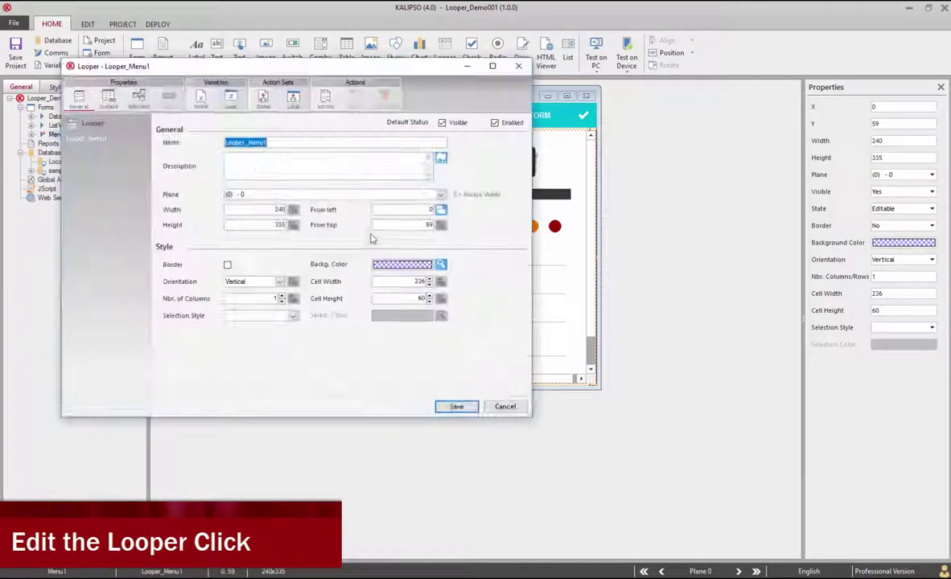
{"action": "left_click", "coordinate": [322, 100]}
{"action": "left_click", "coordinate": [274, 179]}
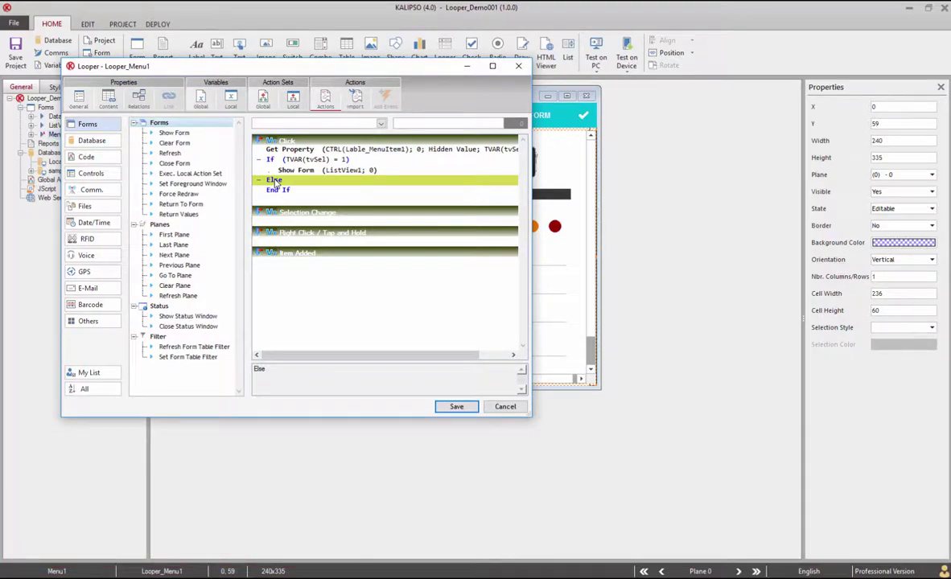
{"action": "key", "text": "Delete"}
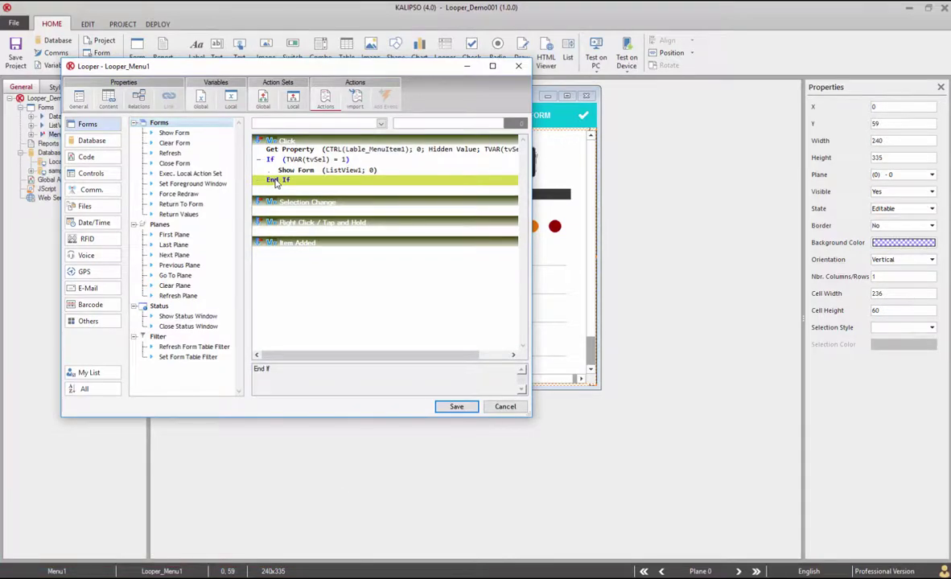
Copy the If condition with its Show Form action and paste both below the existing Show Form line.
{"action": "left_click", "coordinate": [288, 170]}
{"action": "left_click", "coordinate": [316, 161]}
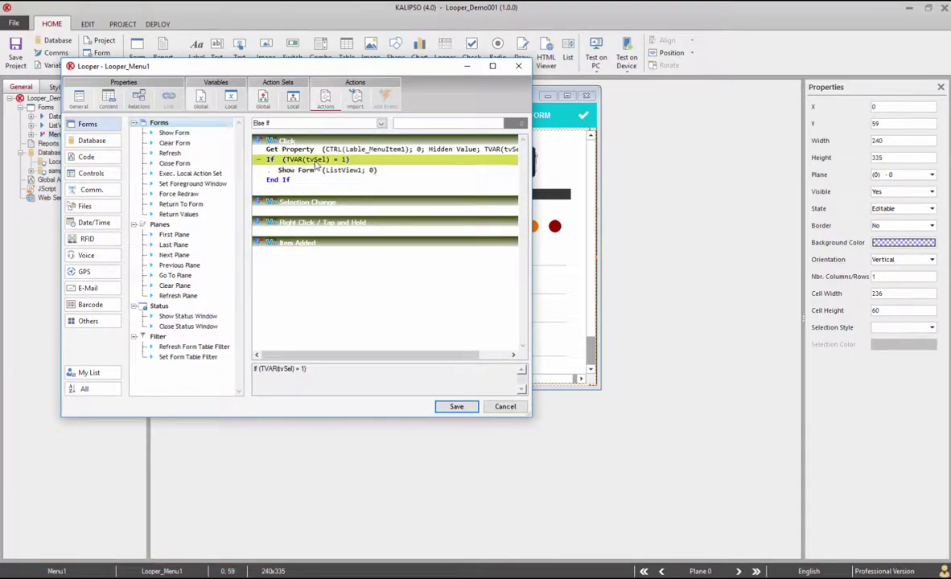
{"action": "key", "text": "shift+Down"}
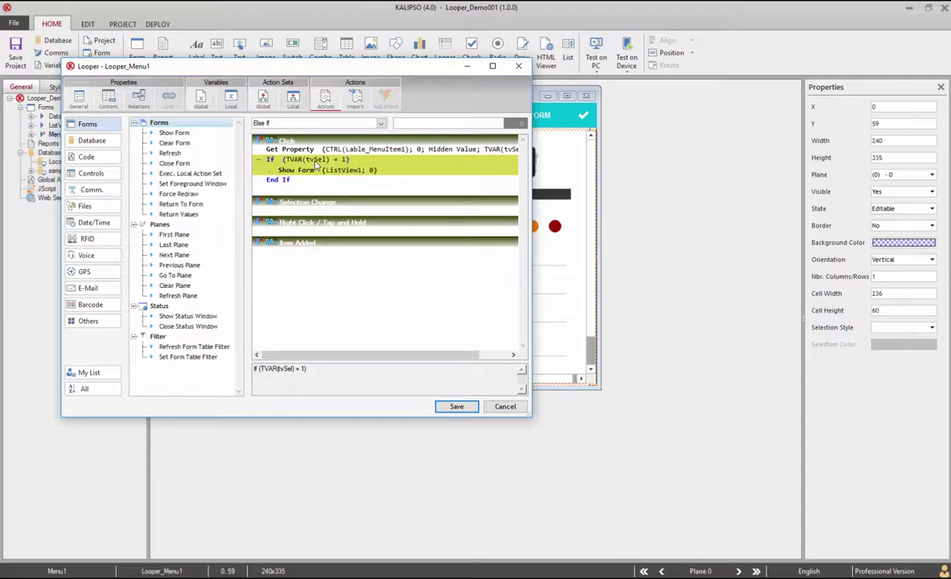
{"action": "left_click", "coordinate": [313, 171]}
{"action": "key", "text": "ctrl+v"}
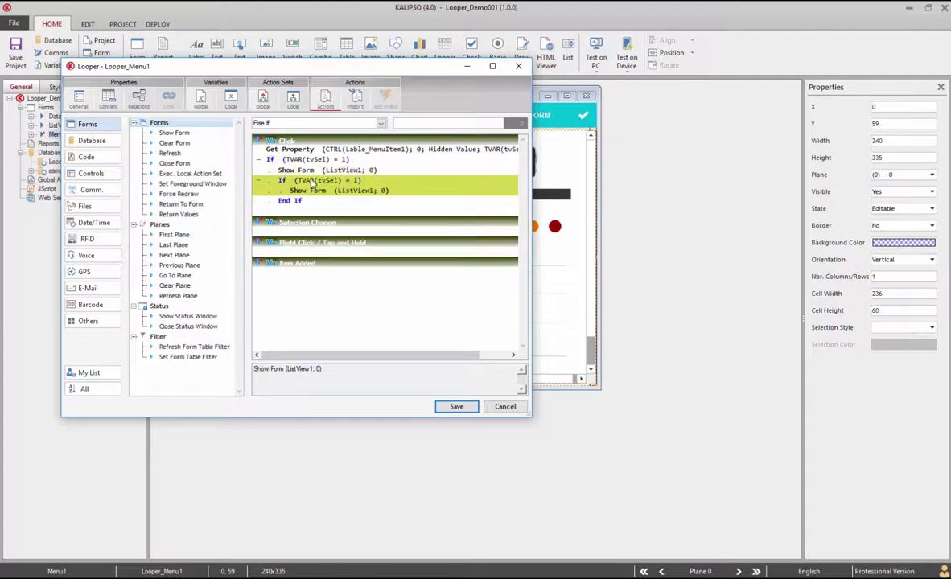
Convert the pasted If into an Else If with the condition TVAR(tvSel) = 2.
{"action": "left_click", "coordinate": [312, 182]}
{"action": "right_click", "coordinate": [313, 182]}
{"action": "mouse_move", "coordinate": [406, 384]}
{"action": "left_click", "coordinate": [465, 384]}
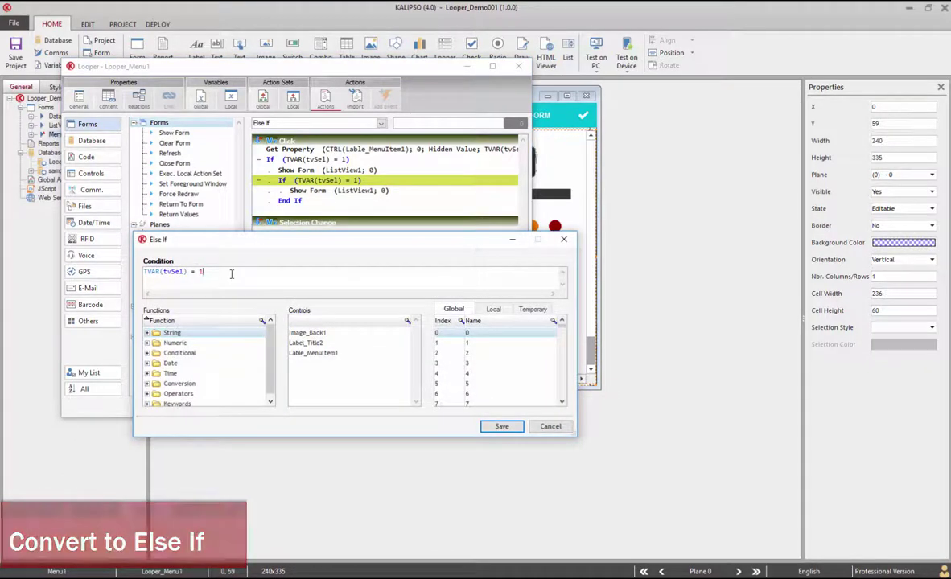
{"action": "left_click", "coordinate": [501, 426]}
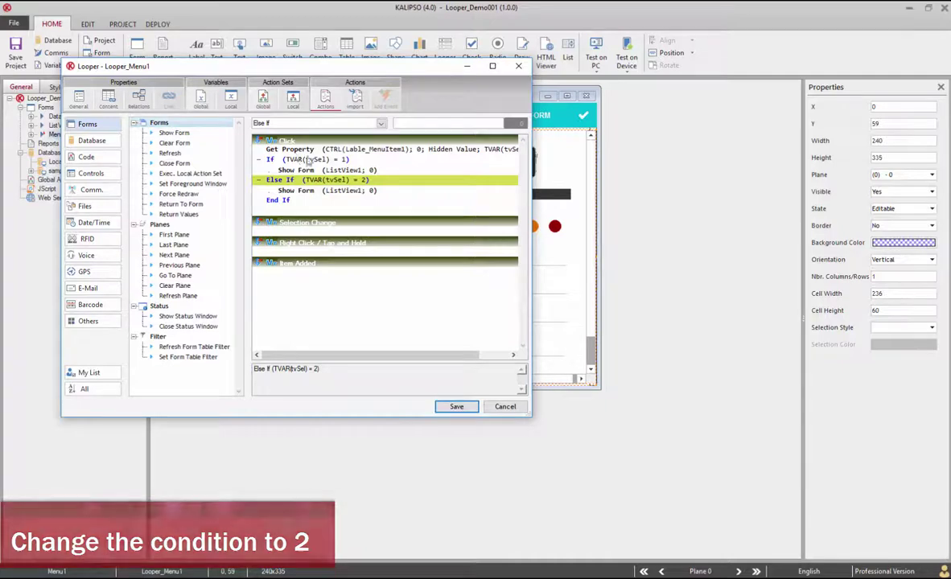
Set the Show Form action under the Else If to open Data1 and save the Looper_Menu1 looper.
{"action": "double_click", "coordinate": [324, 190]}
{"action": "left_click", "coordinate": [441, 227]}
{"action": "left_click", "coordinate": [454, 245]}
{"action": "left_click", "coordinate": [593, 290]}
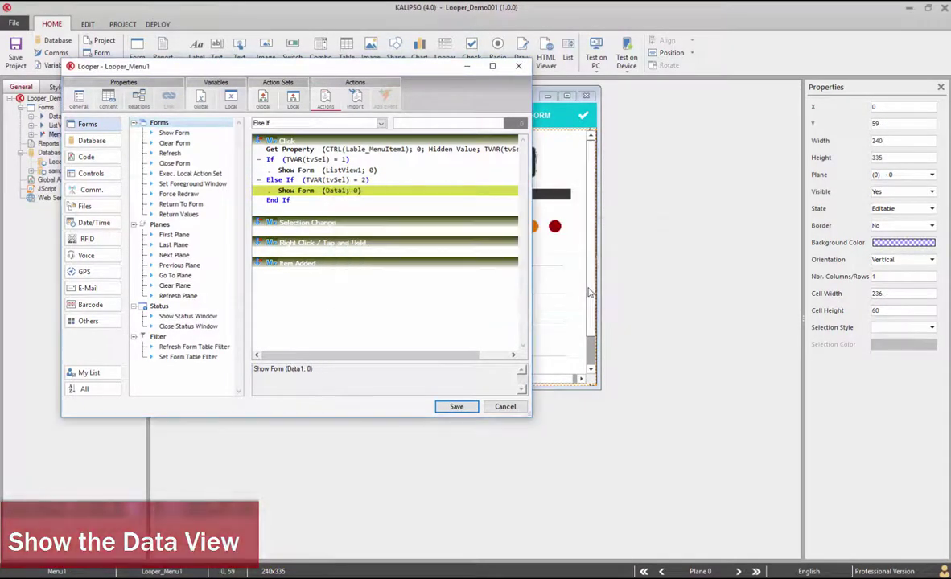
{"action": "left_click", "coordinate": [456, 406]}
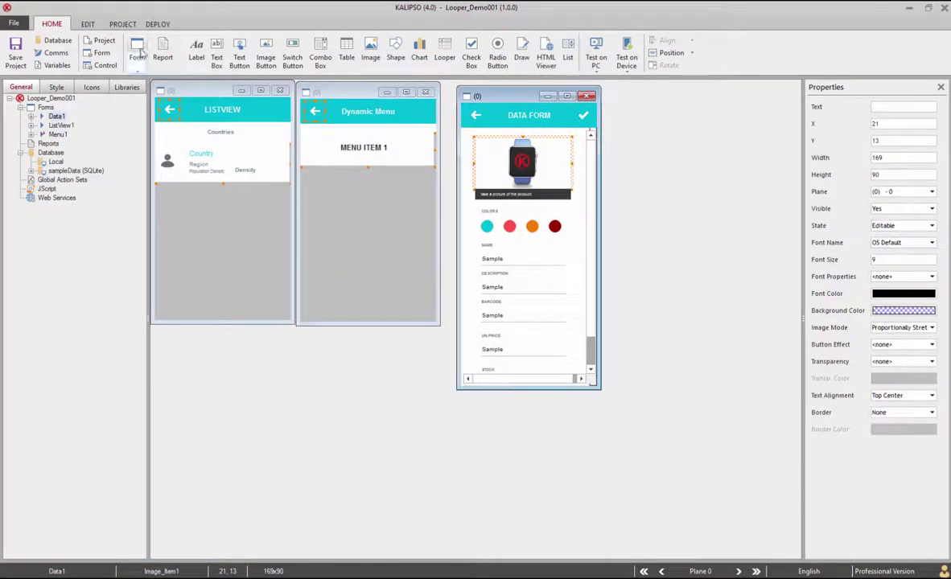
Turn off Vertical Scroll for the Data1 form and save its properties.
{"action": "left_click", "coordinate": [101, 53]}
{"action": "left_click", "coordinate": [360, 218]}
{"action": "left_click", "coordinate": [842, 552]}
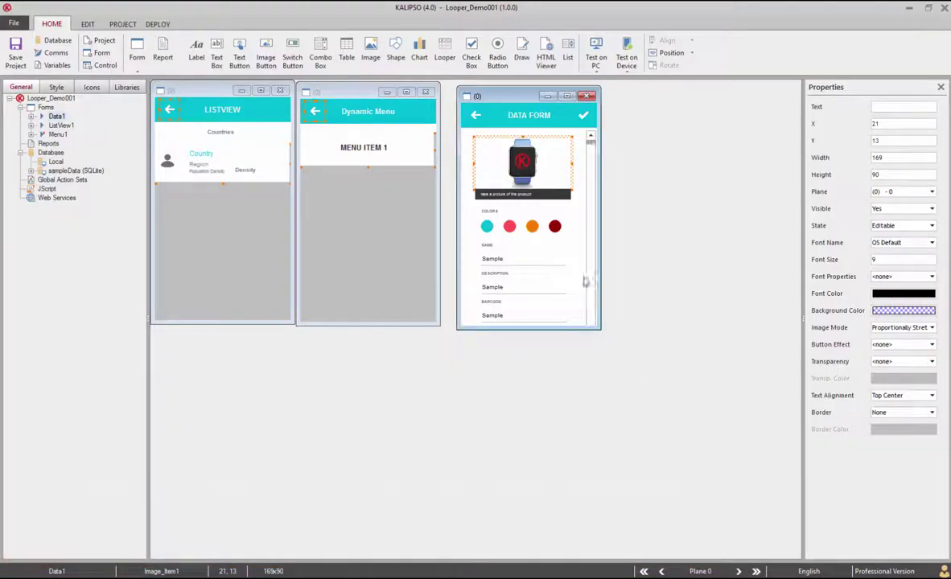
{"action": "scroll", "coordinate": [588, 297], "scroll_direction": "down", "scroll_amount": 3}
{"action": "scroll", "coordinate": [586, 281], "scroll_direction": "up", "scroll_amount": 3}
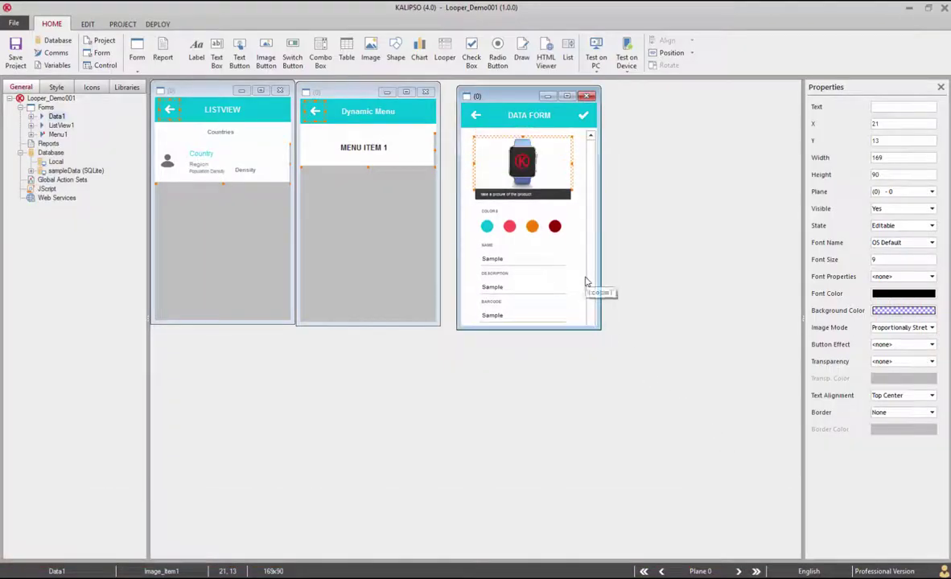
Delete the check mark image from the Data1 form's header.
{"action": "left_click", "coordinate": [585, 117]}
{"action": "key", "text": "Delete"}
{"action": "key", "text": "Return"}
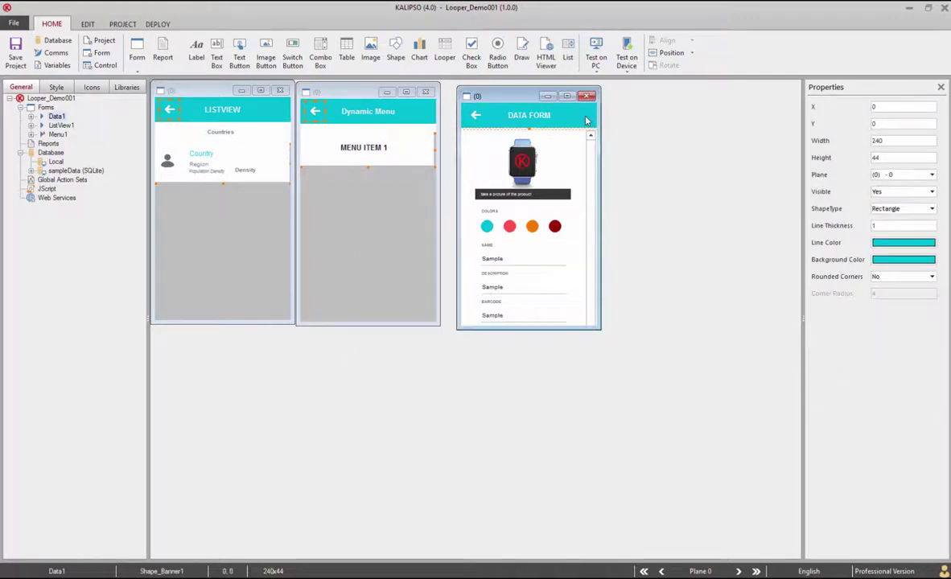
Set the height of the looper on the Data1 form to 300.
{"action": "scroll", "coordinate": [532, 255], "scroll_direction": "down", "scroll_amount": 1}
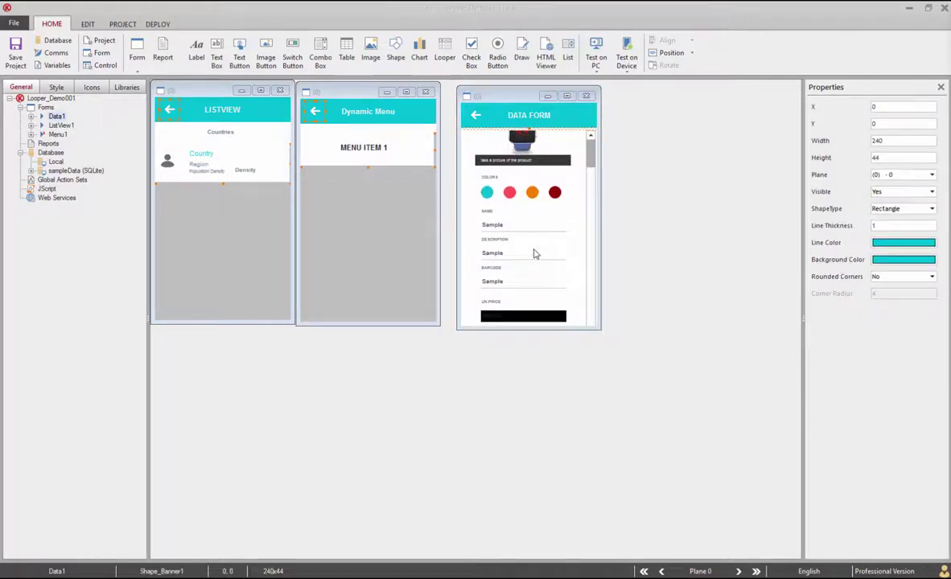
{"action": "left_click", "coordinate": [573, 300]}
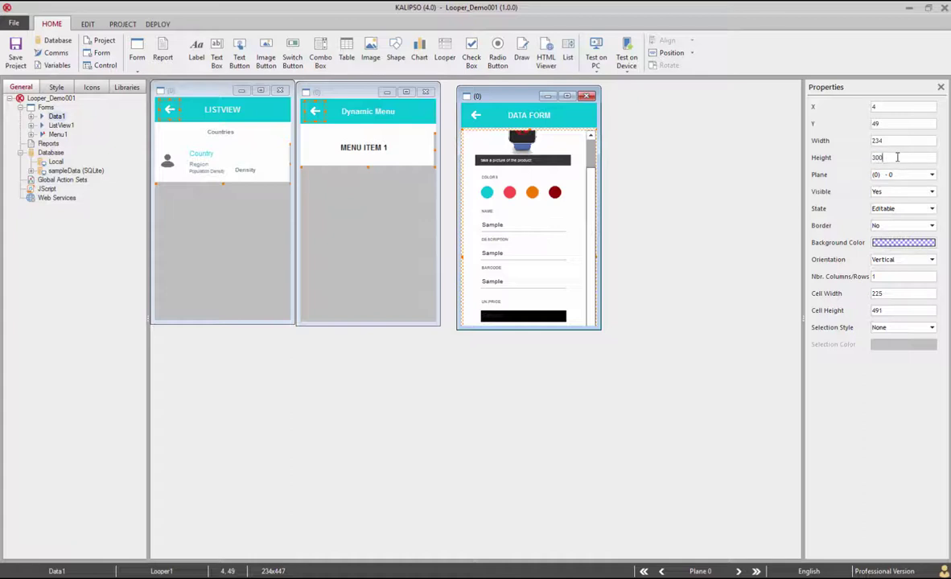
{"action": "key", "text": "Return"}
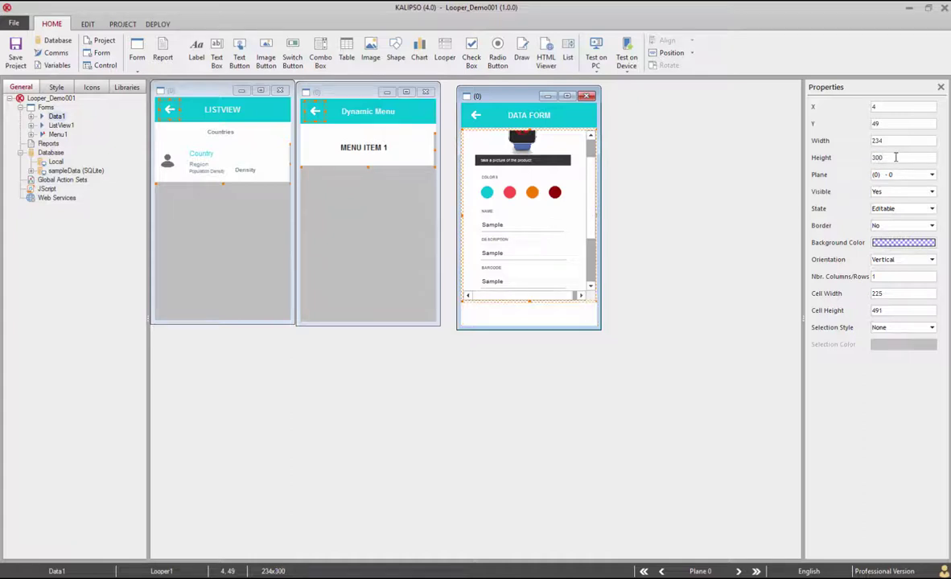
Duplicate the Data1 form's header banner shape and place the copy below the looper at about 4, 346.
{"action": "left_click", "coordinate": [581, 114]}
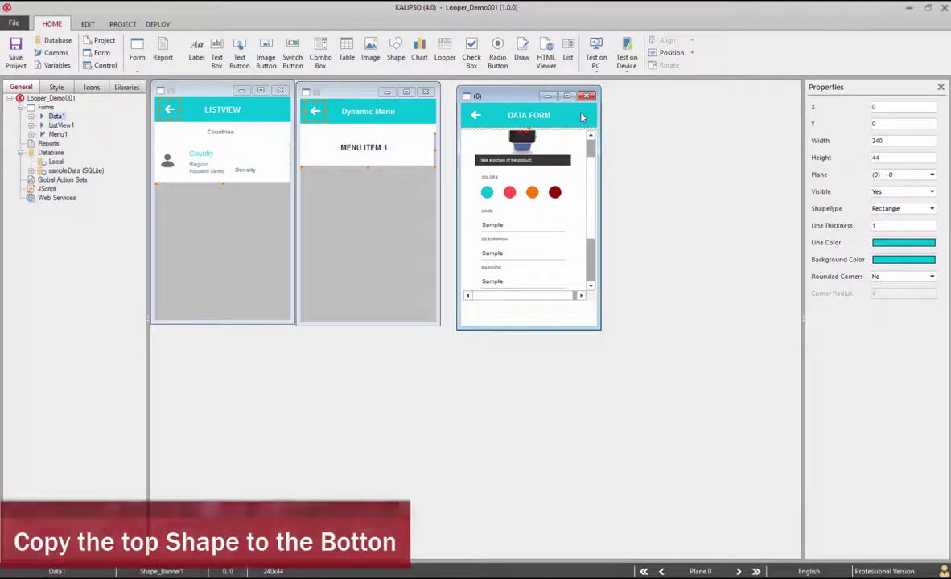
{"action": "key", "text": "ctrl+v"}
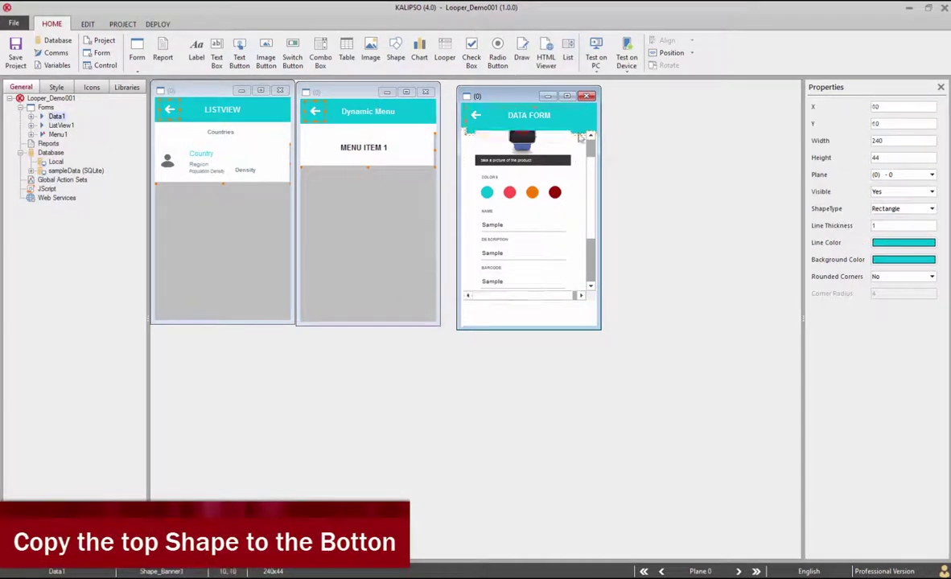
{"action": "key", "text": "ctrl+c"}
{"action": "key", "text": "ctrl+v"}
{"action": "left_click_drag", "start_coordinate": [579, 137], "coordinate": [571, 318]}
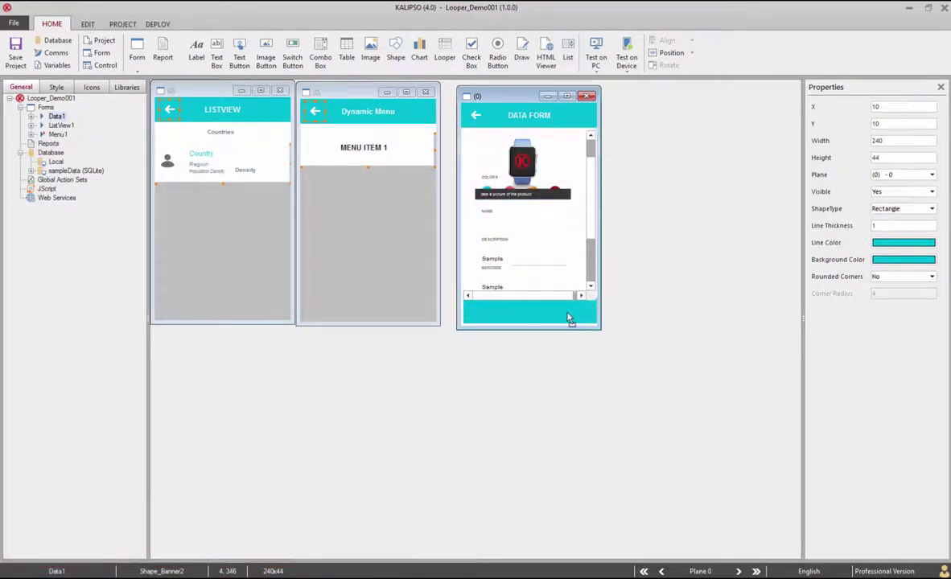
Test the project on PC, open Scrollable Area from the Dynamic Menu and scroll the data form down and back up.
{"action": "left_click", "coordinate": [595, 54]}
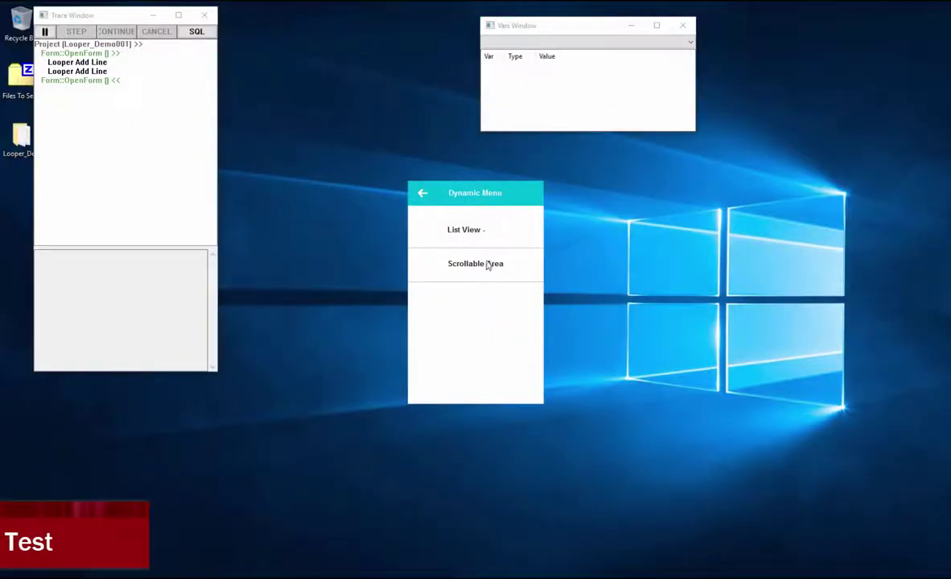
{"action": "left_click", "coordinate": [493, 263]}
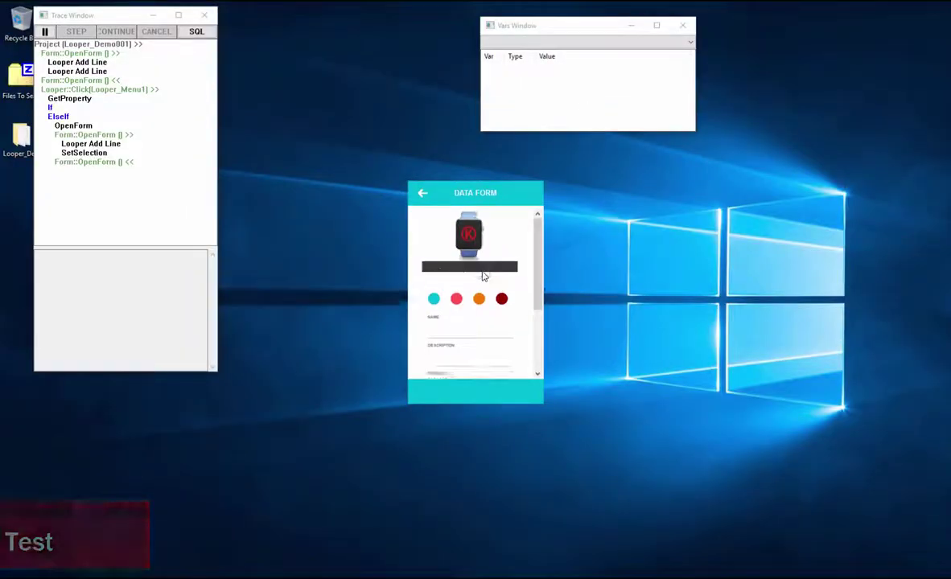
{"action": "scroll", "coordinate": [483, 276], "scroll_direction": "down", "scroll_amount": 2}
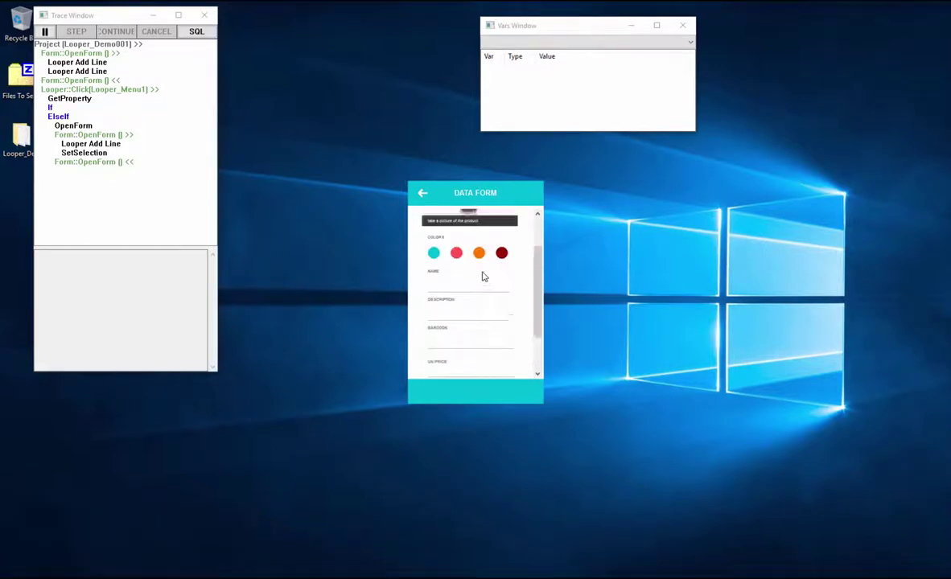
{"action": "scroll", "coordinate": [483, 276], "scroll_direction": "up", "scroll_amount": 2}
Test the data form's Name field by entering "nome" and clearing the text.
{"action": "left_click", "coordinate": [451, 336]}
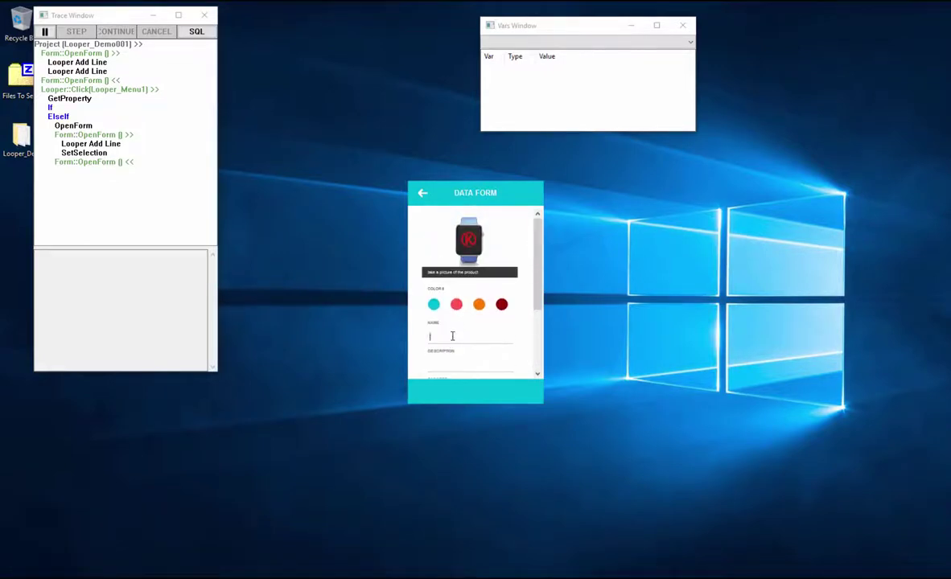
{"action": "type", "text": "nome"}
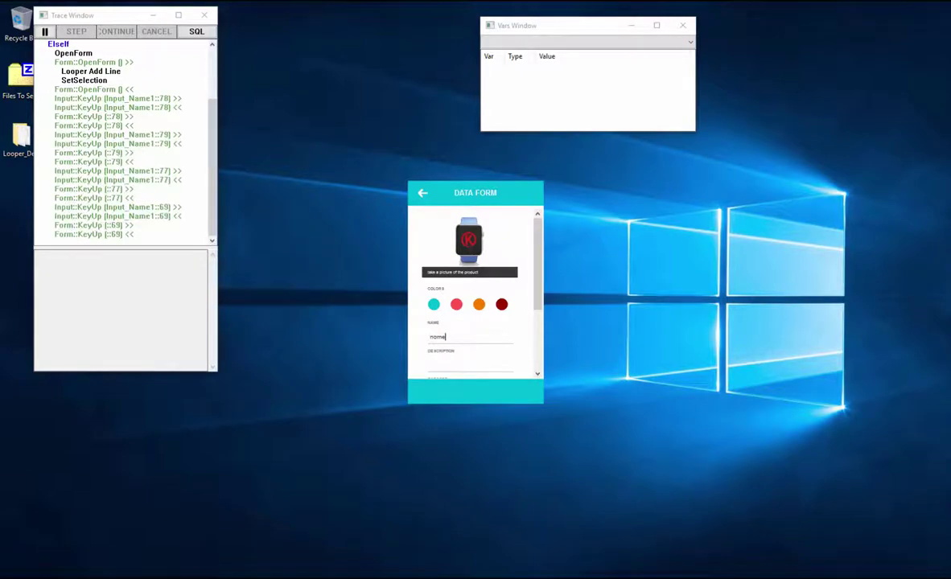
{"action": "key", "text": "BackSpace"}
{"action": "key", "text": "BackSpace"}
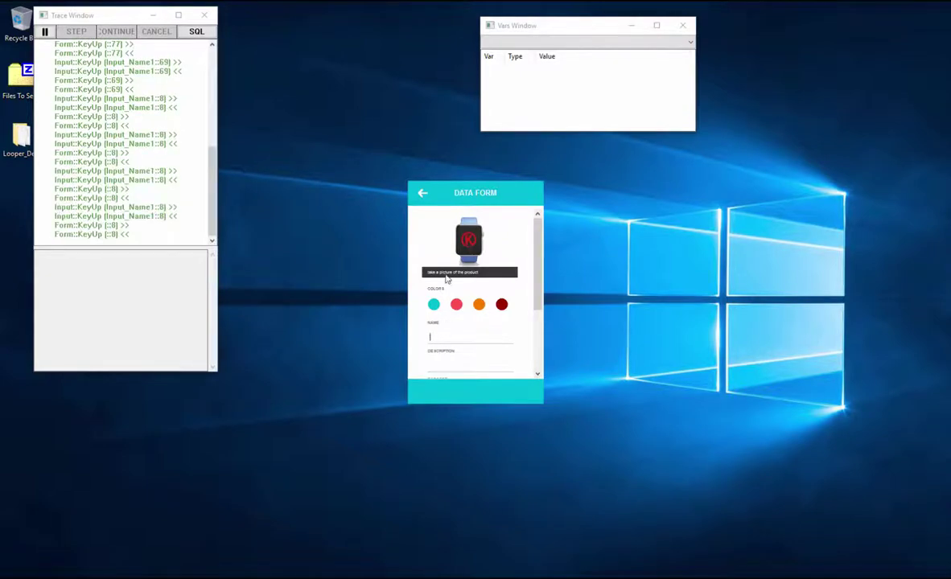